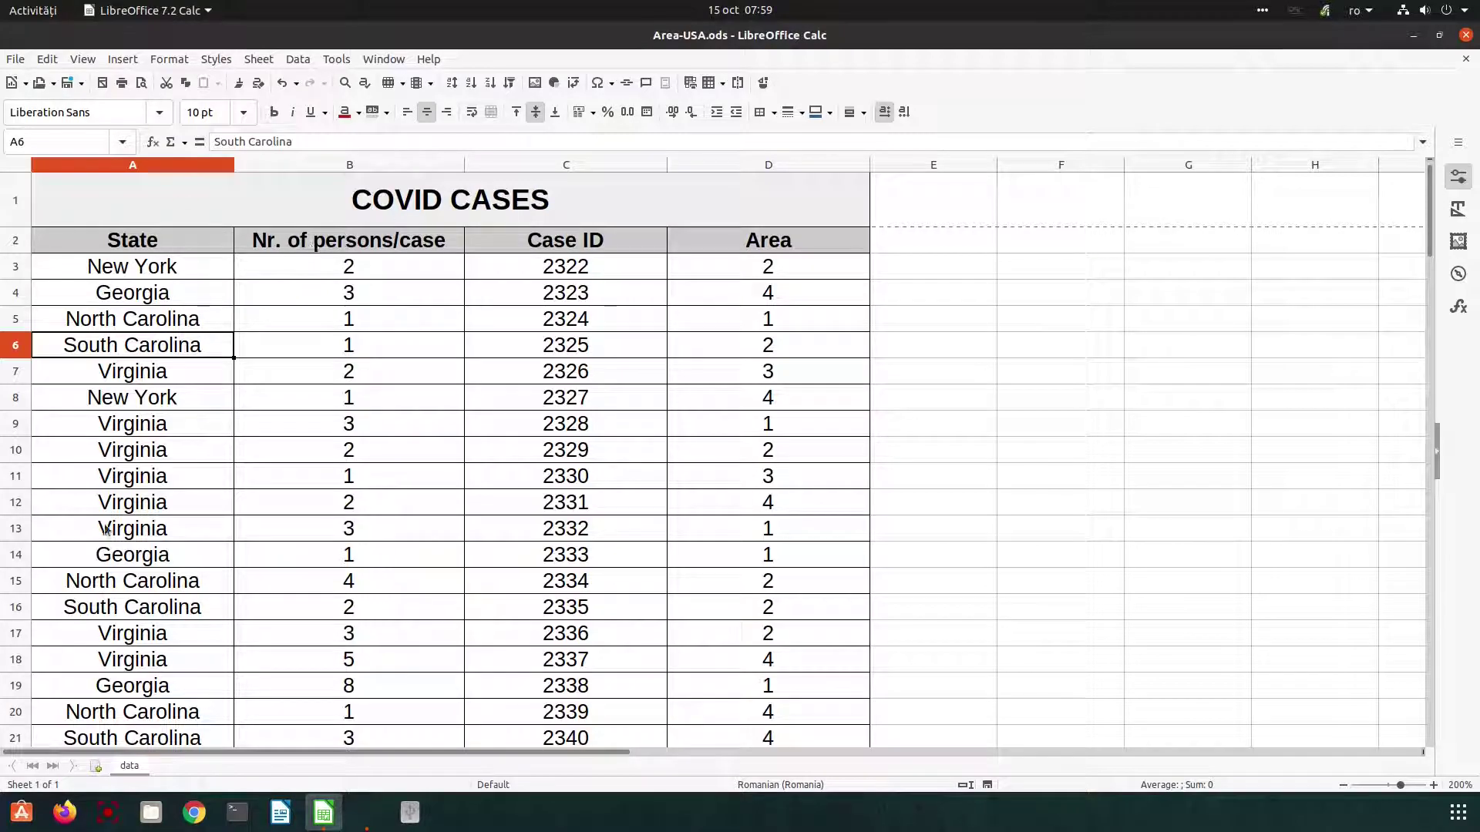
Step: Review the COVID CASES table and step down the Case ID values, returning to 2322
left_click(447, 208)
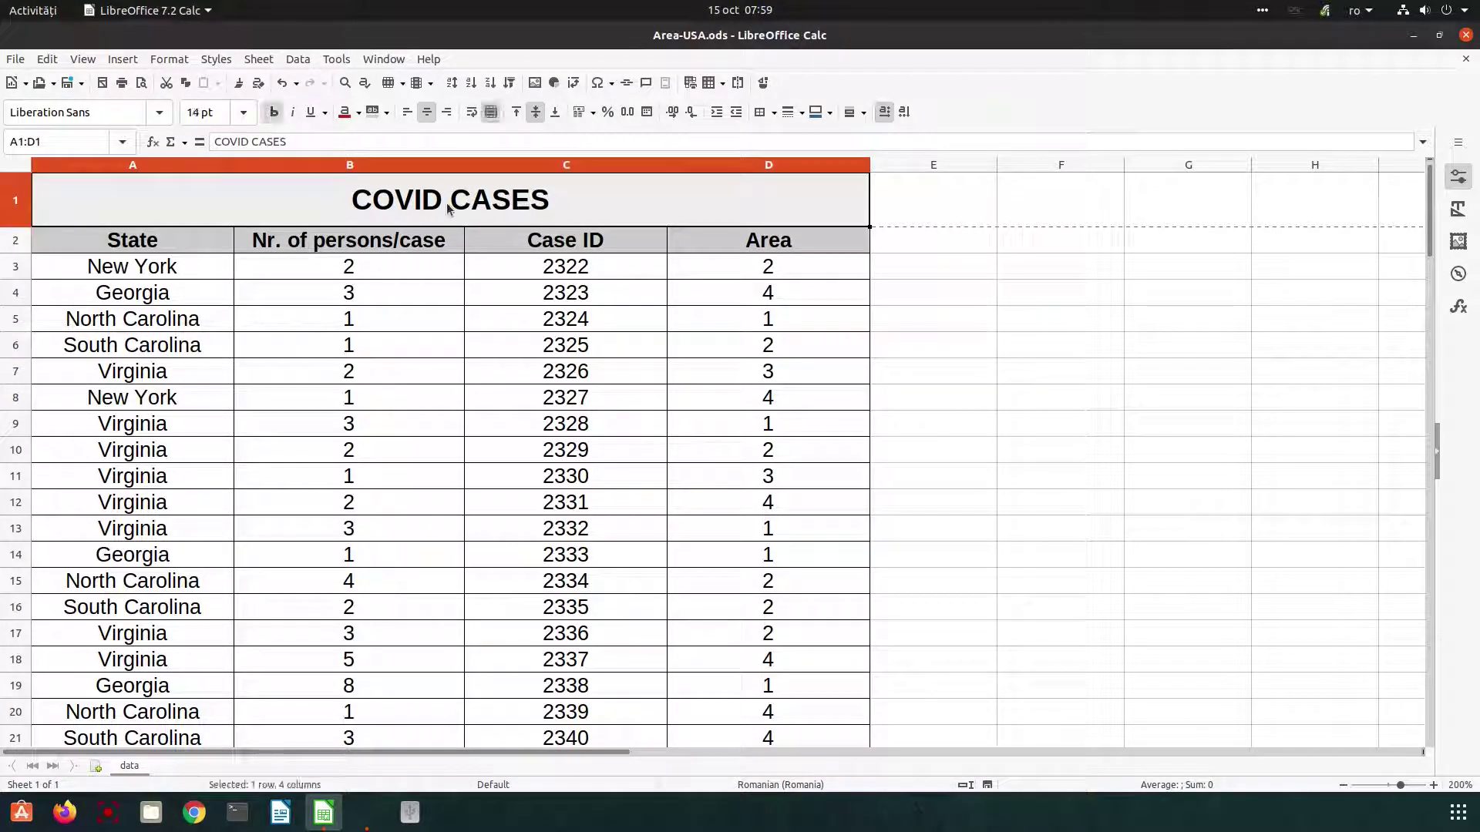
left_click(198, 271)
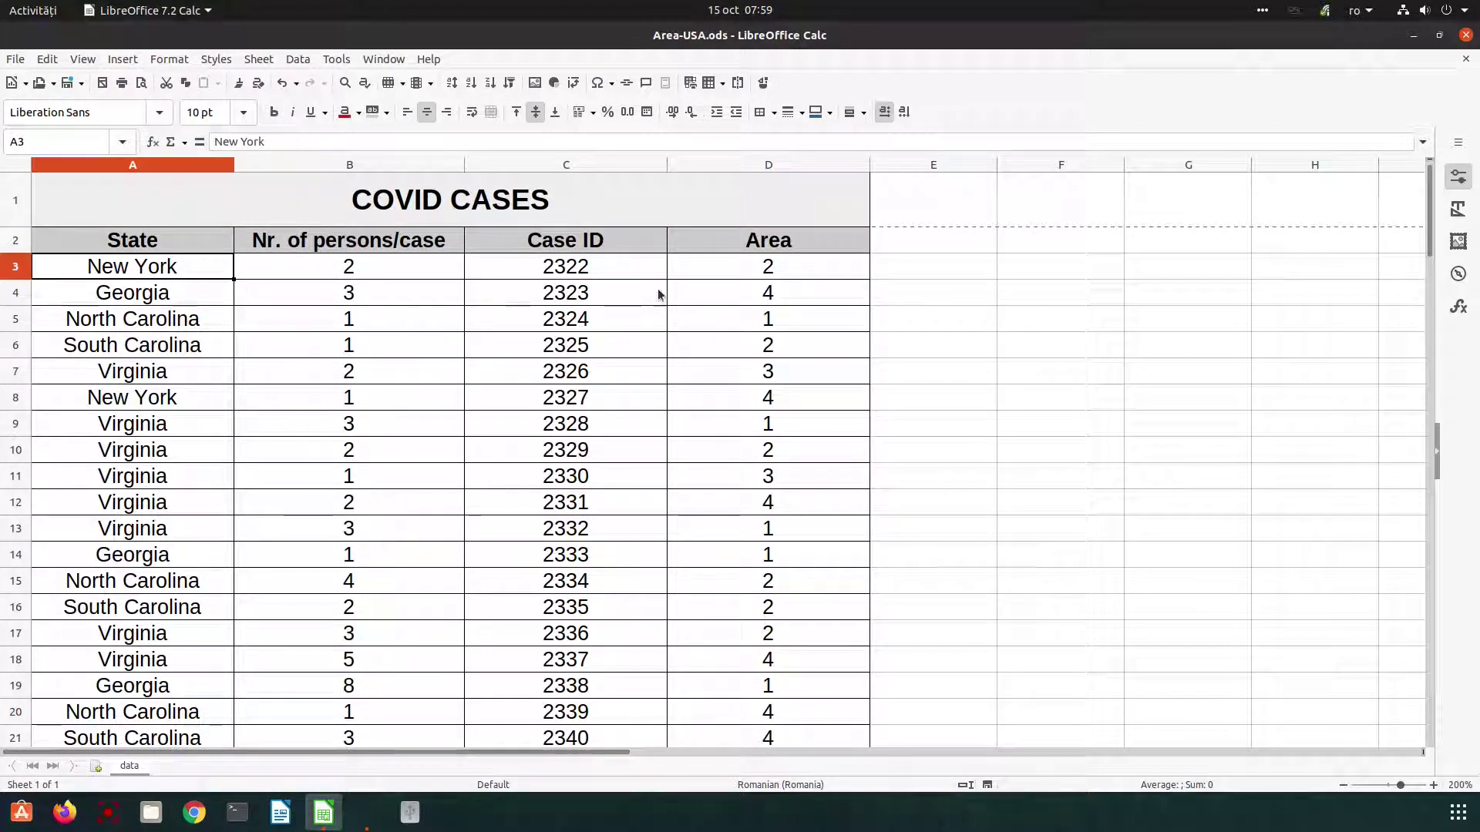
left_click(592, 278)
left_click(590, 299)
left_click(593, 327)
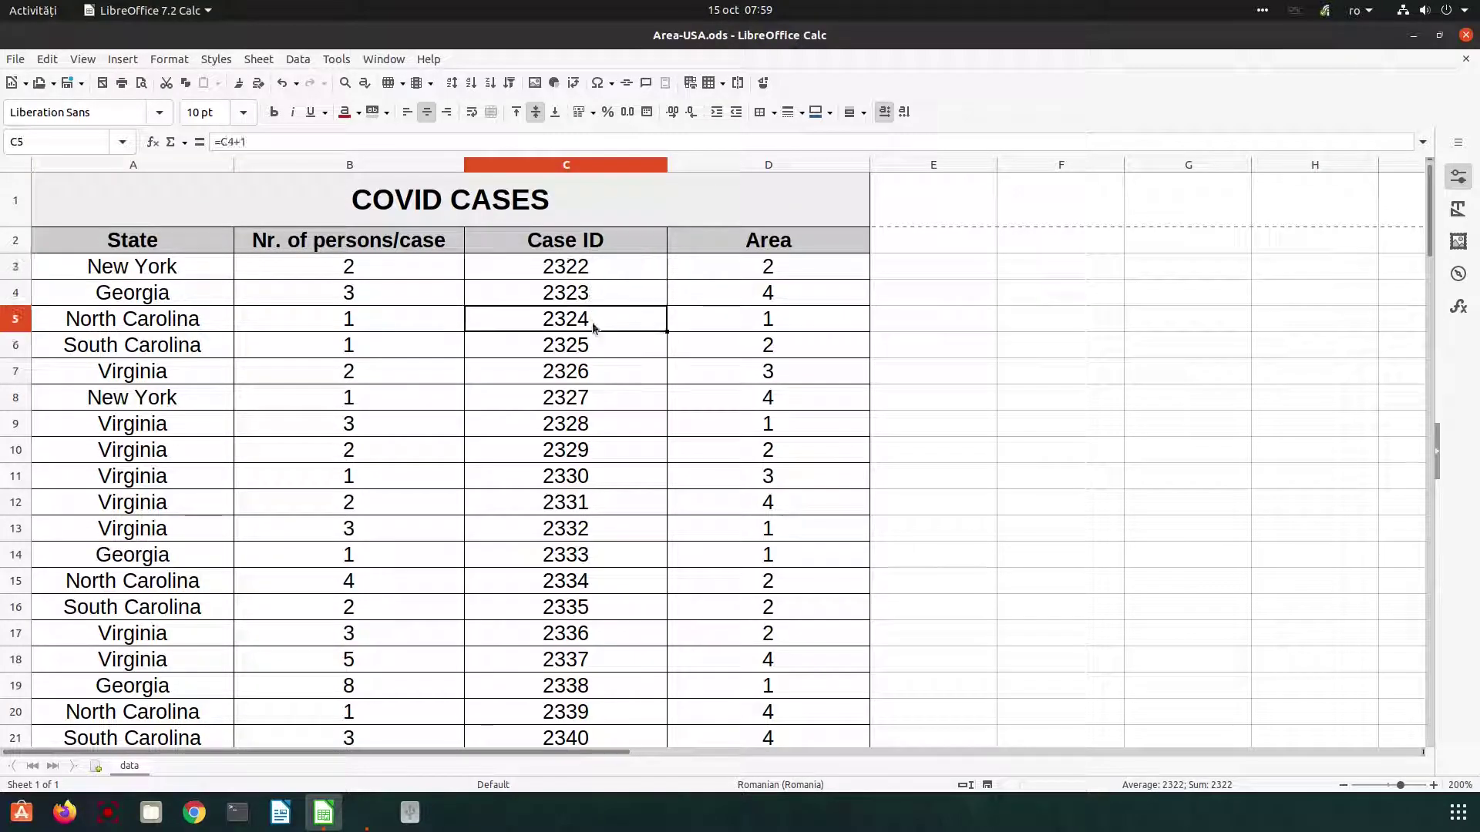
left_click(592, 346)
left_click(592, 371)
left_click(592, 398)
left_click(590, 424)
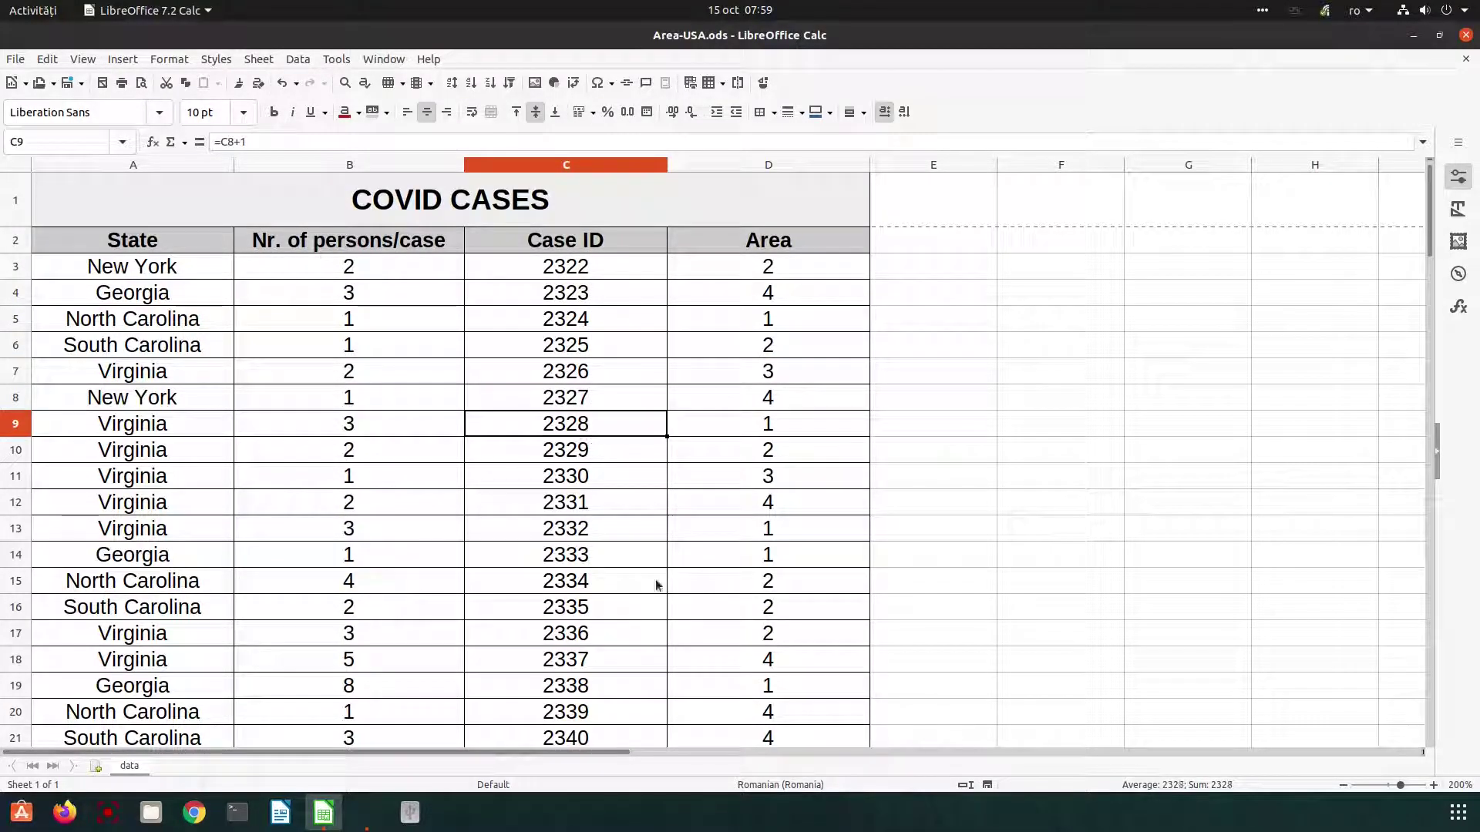
left_click(605, 276)
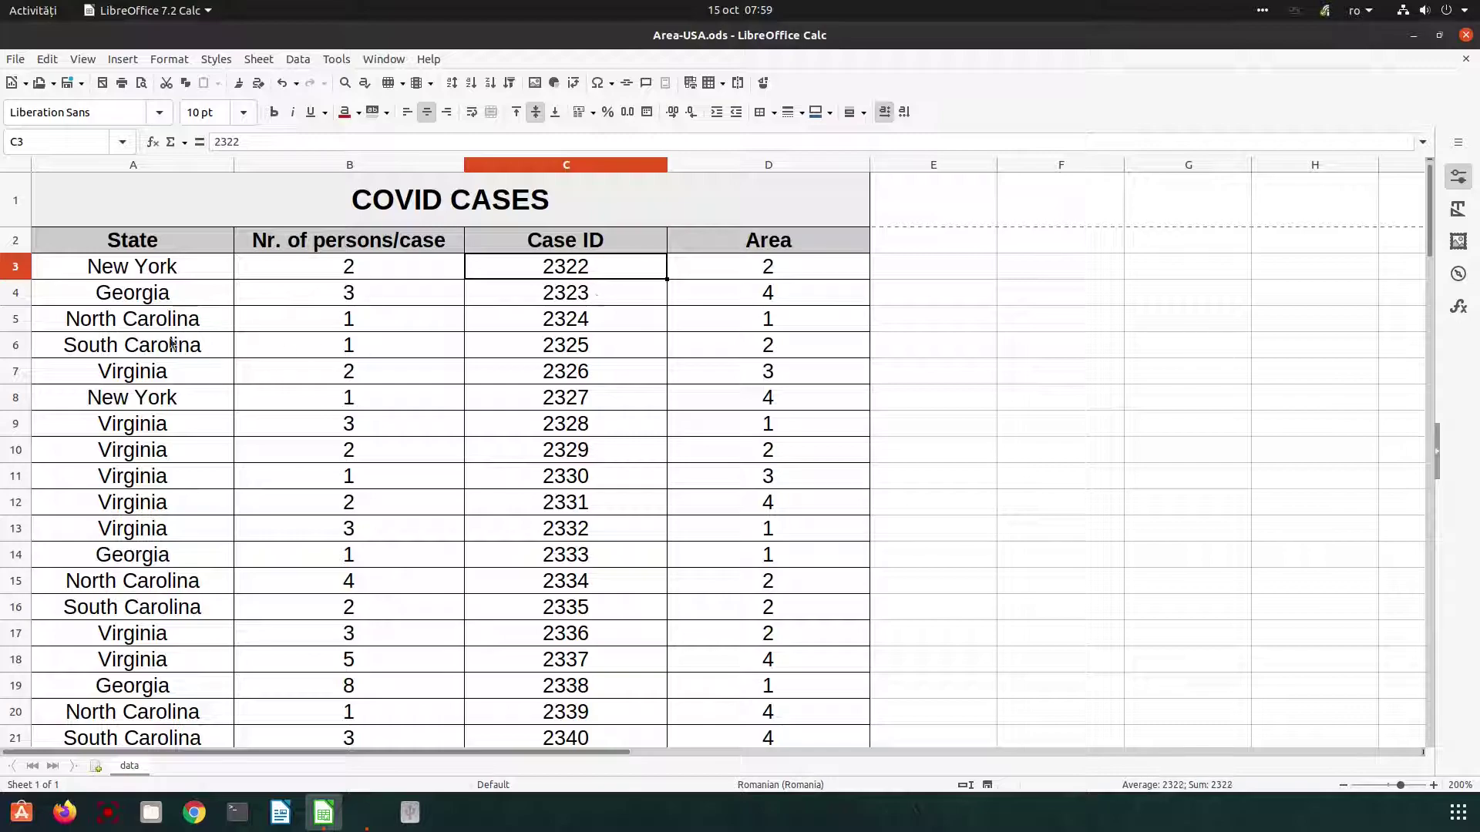
Step: Go over the New York and Georgia rows' State, persons per case, Case ID and Area values
left_click(182, 273)
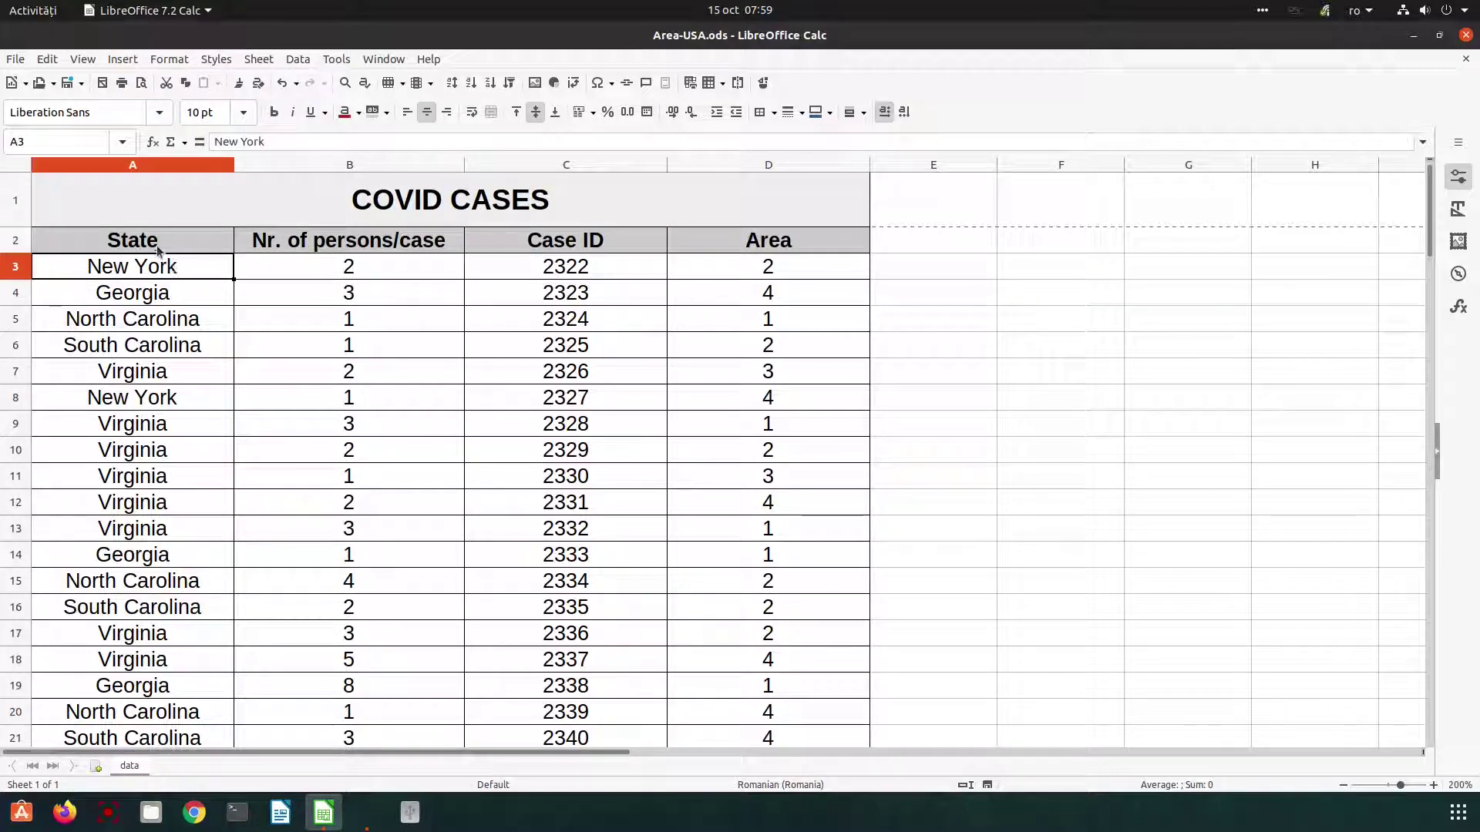
left_click(285, 276)
left_click(577, 274)
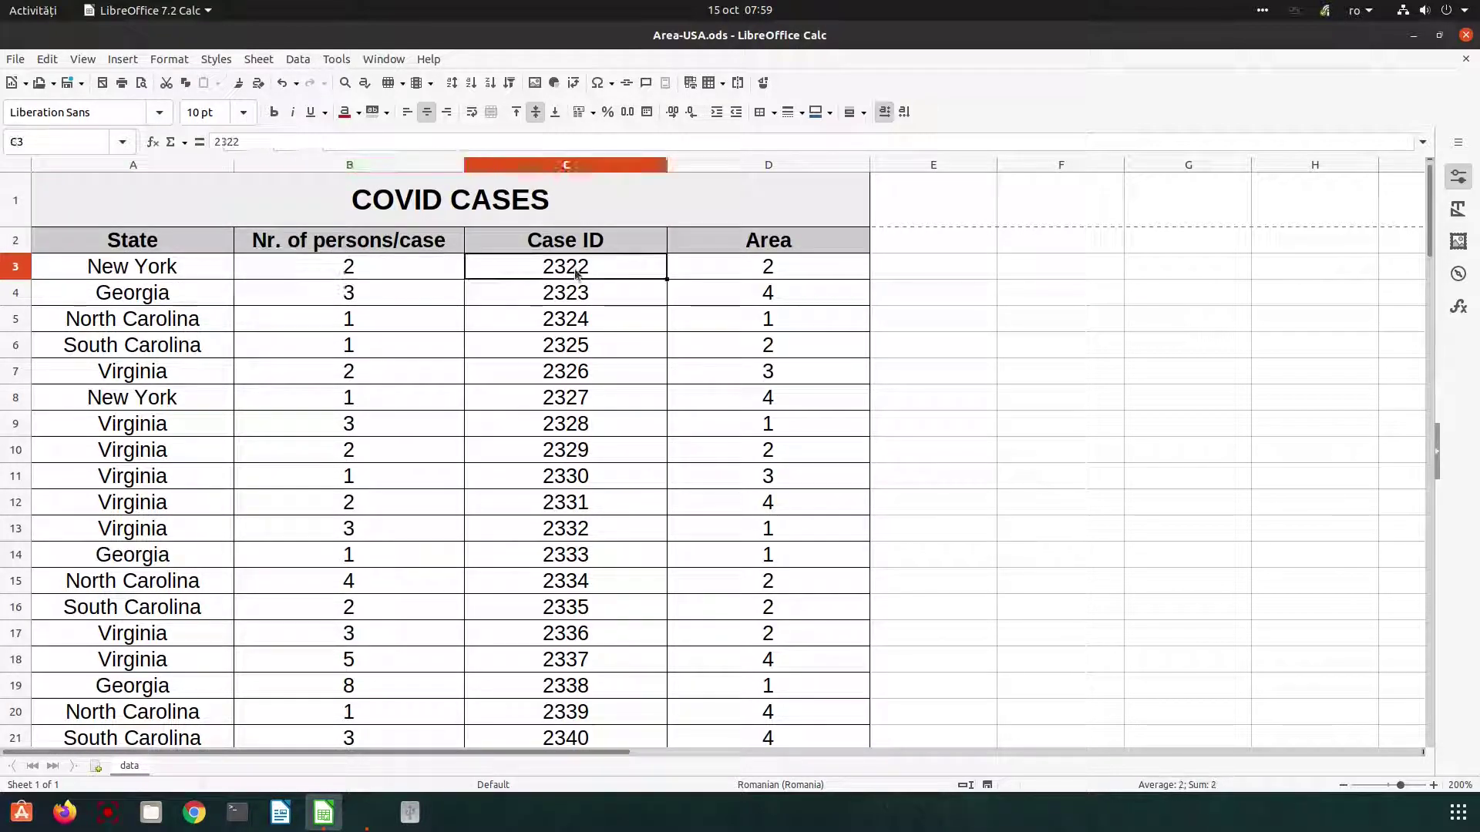
left_click(353, 266)
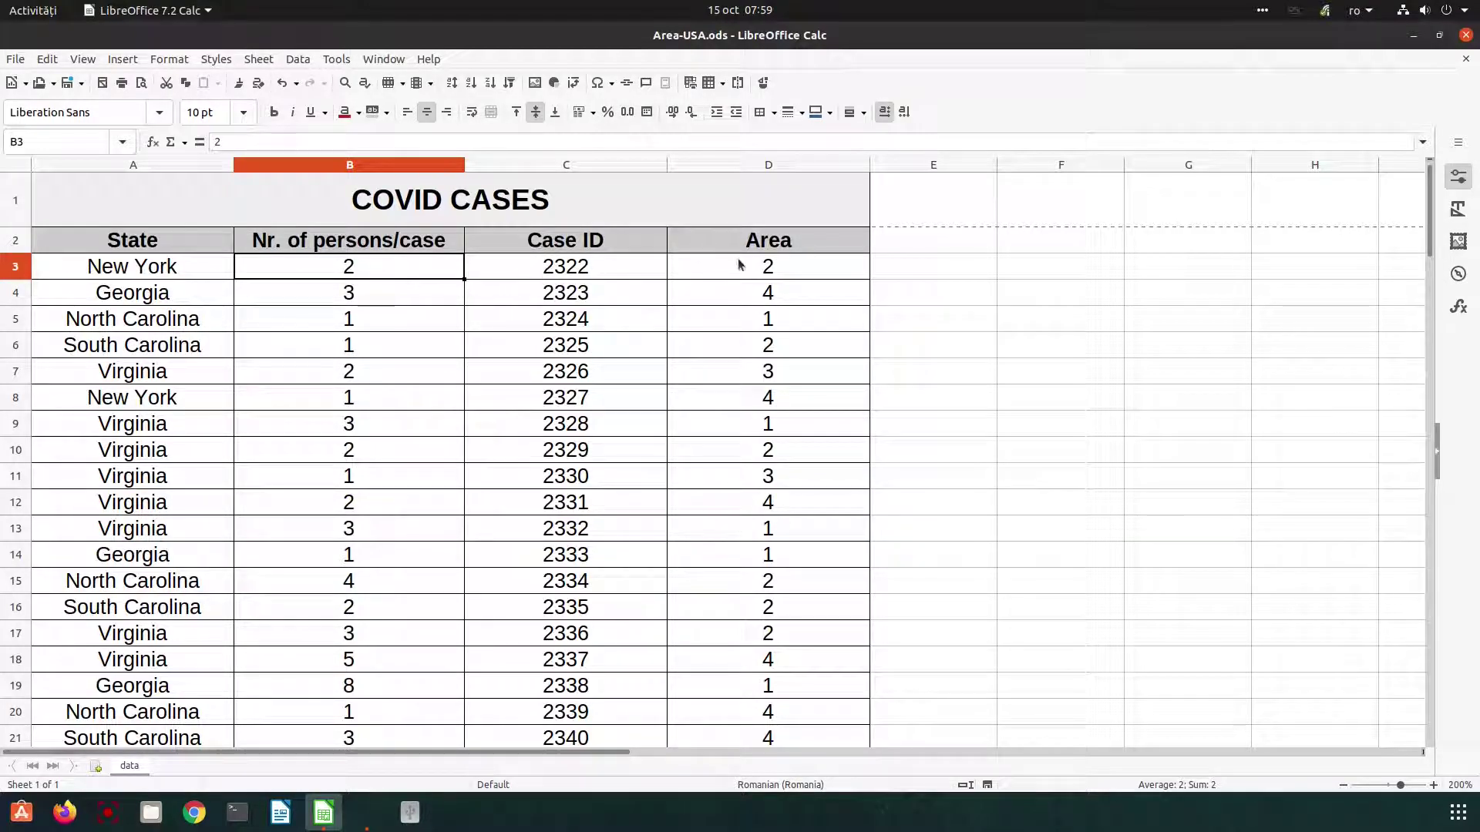
left_click(770, 269)
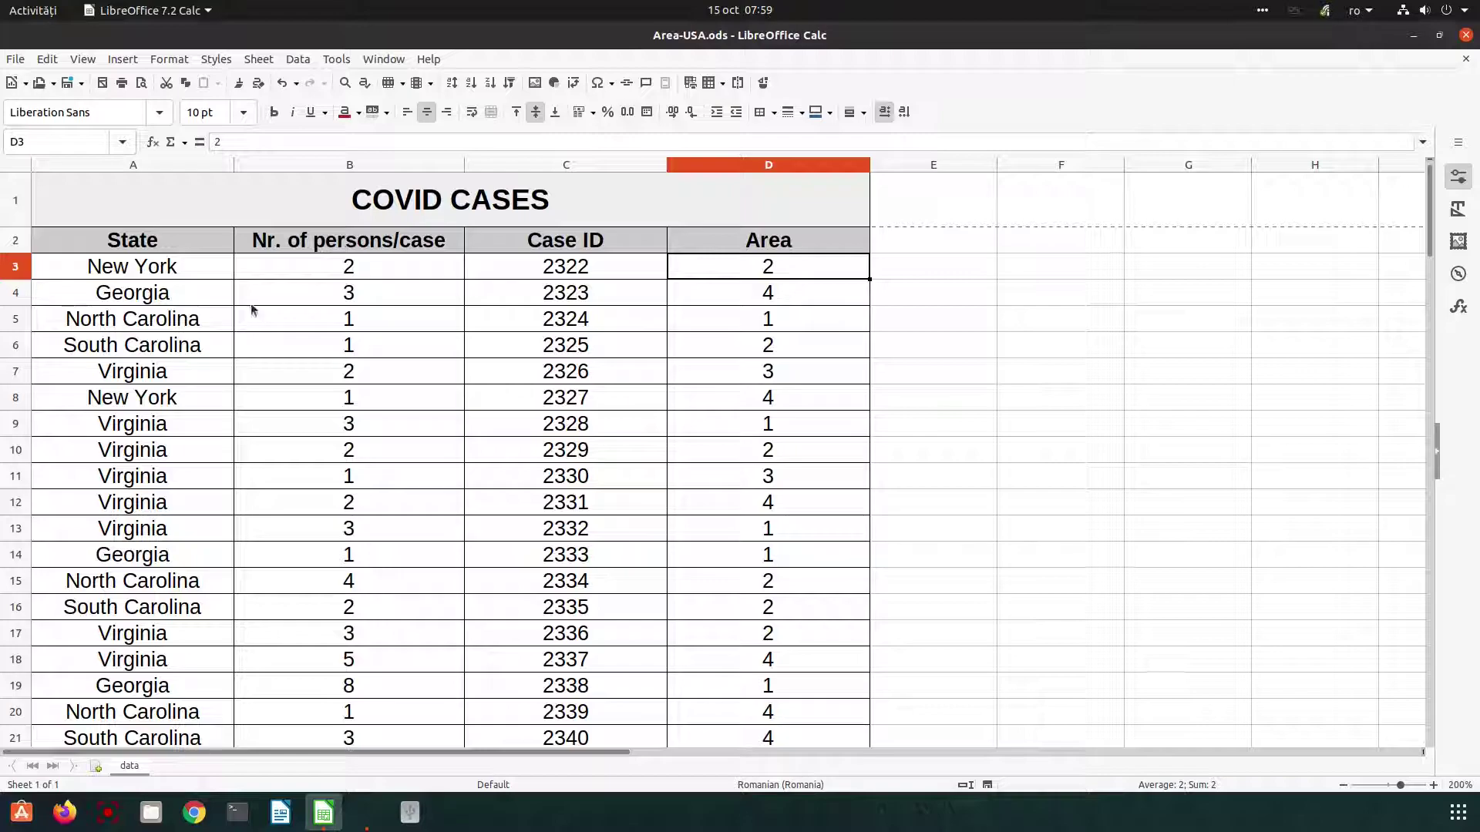
left_click(192, 297)
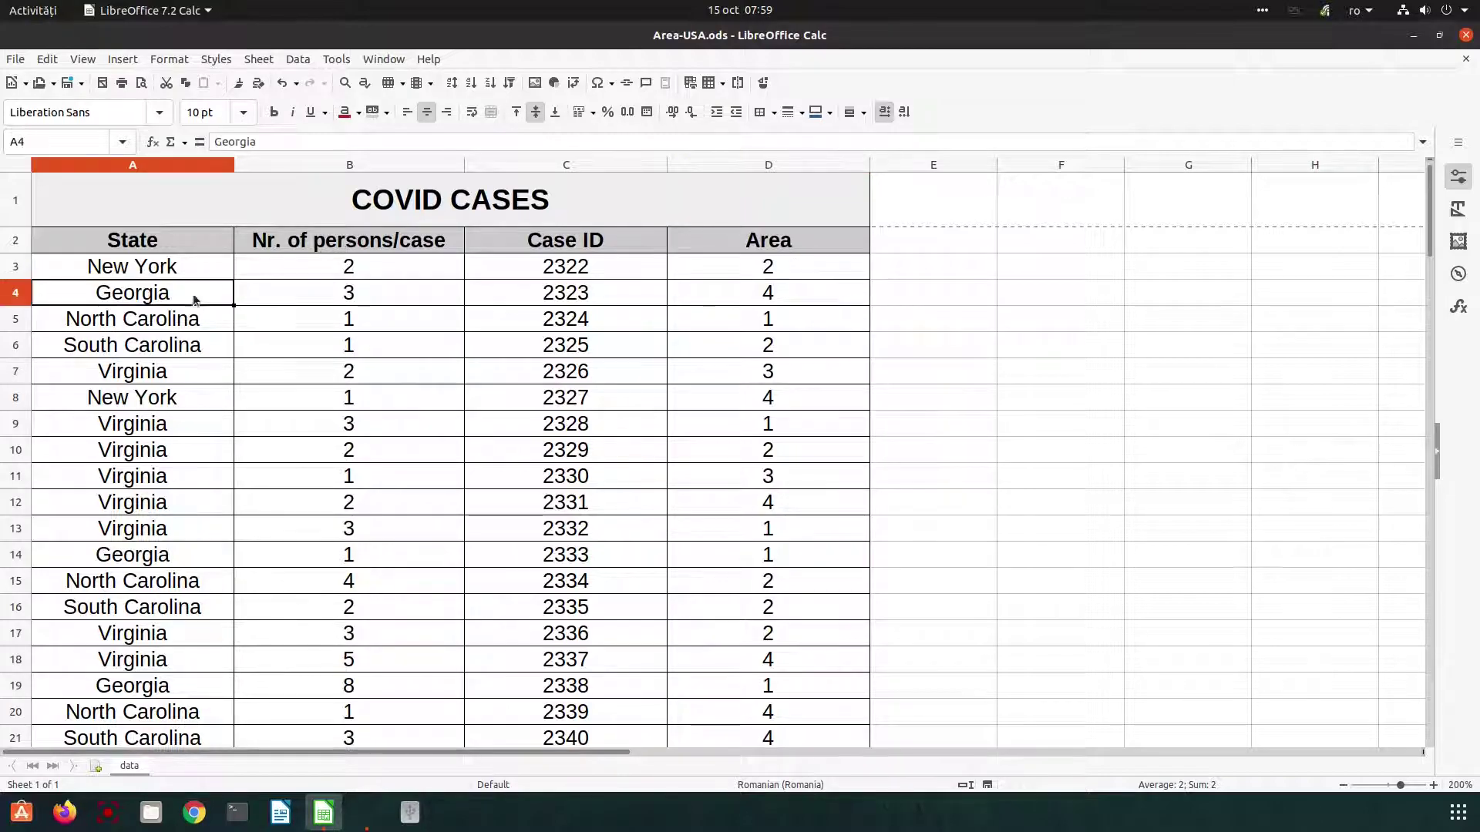
left_click(716, 272)
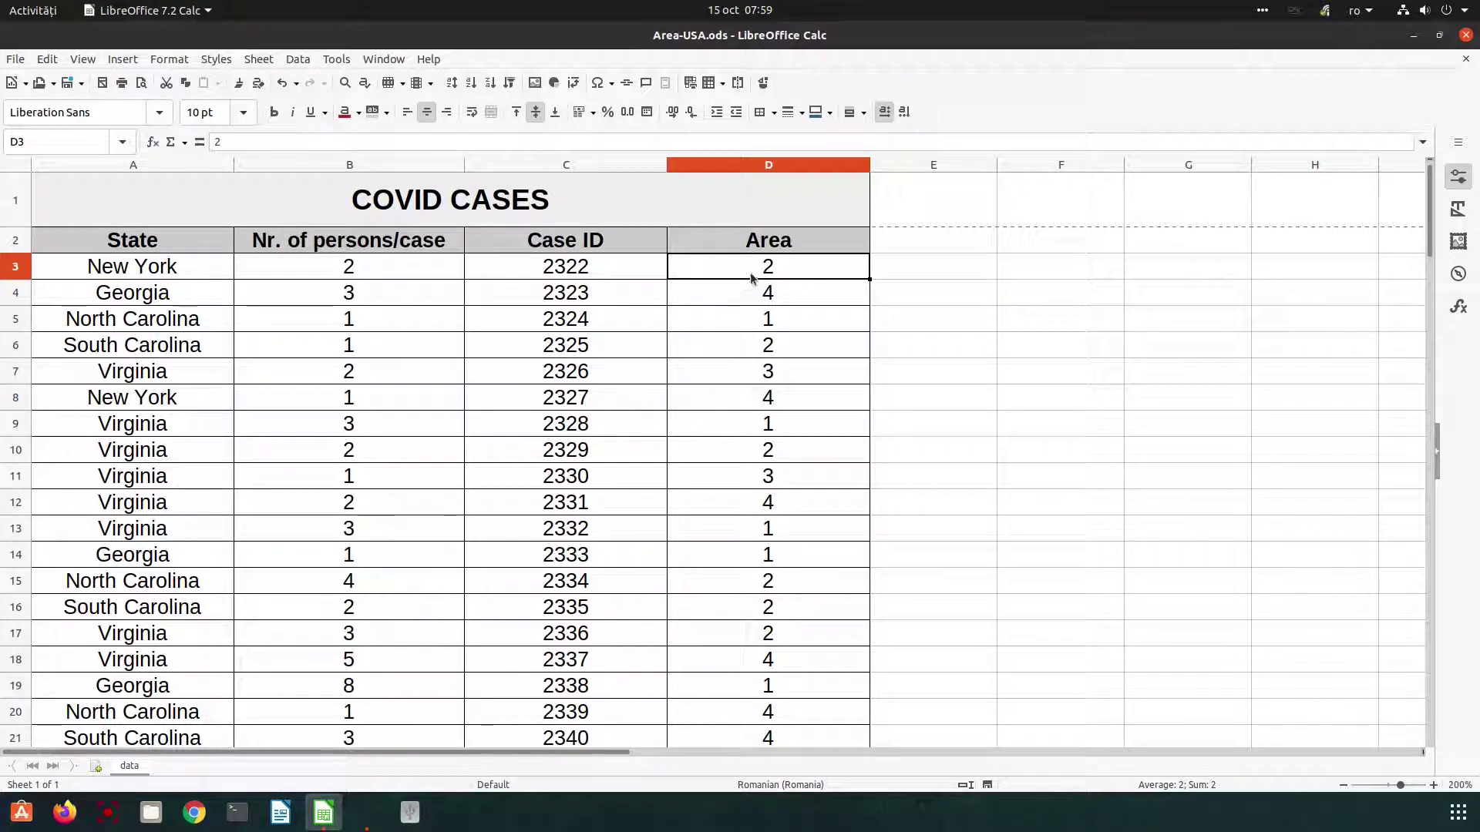
left_click(430, 275)
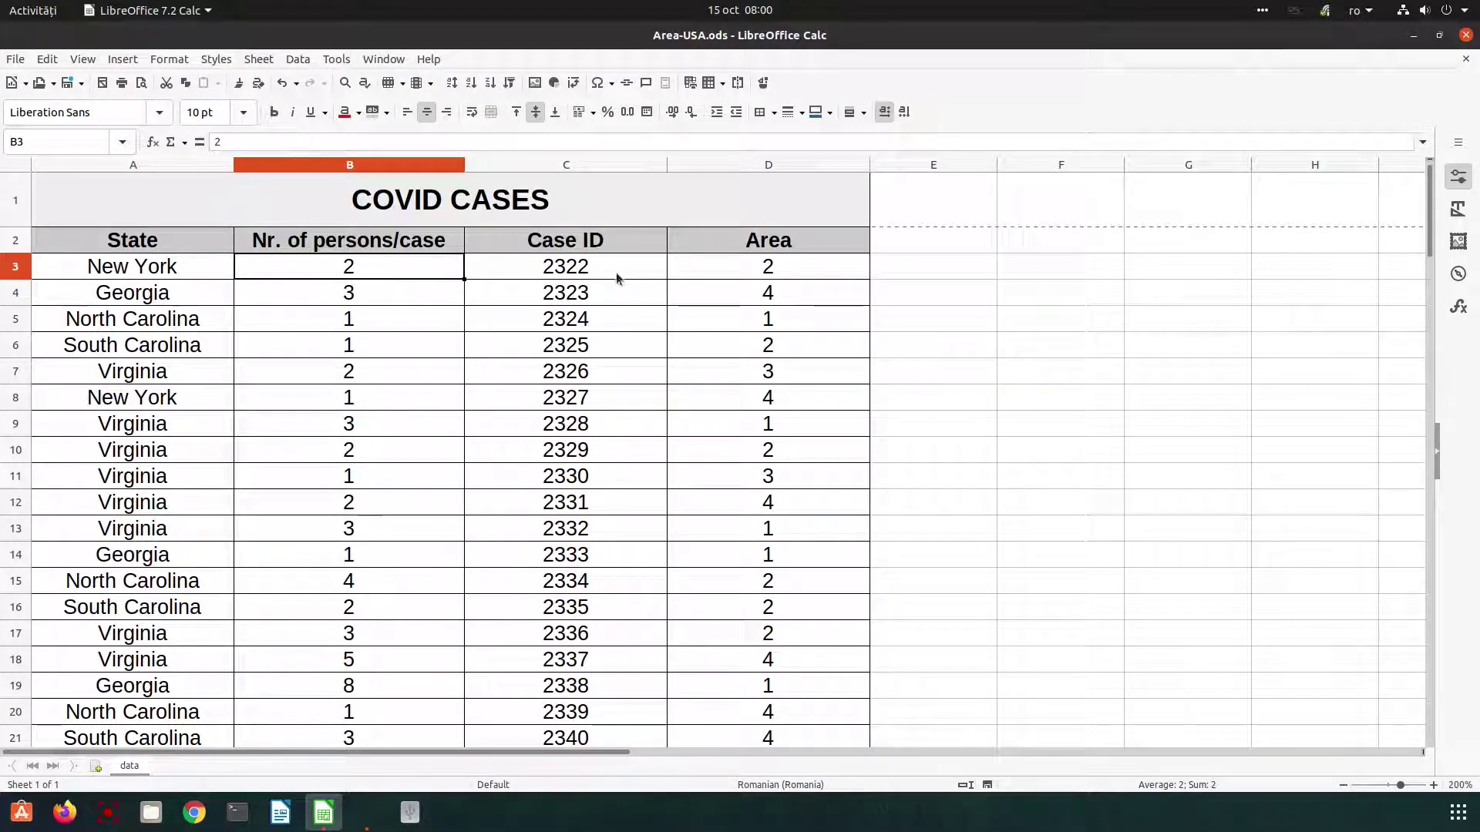
left_click(777, 274)
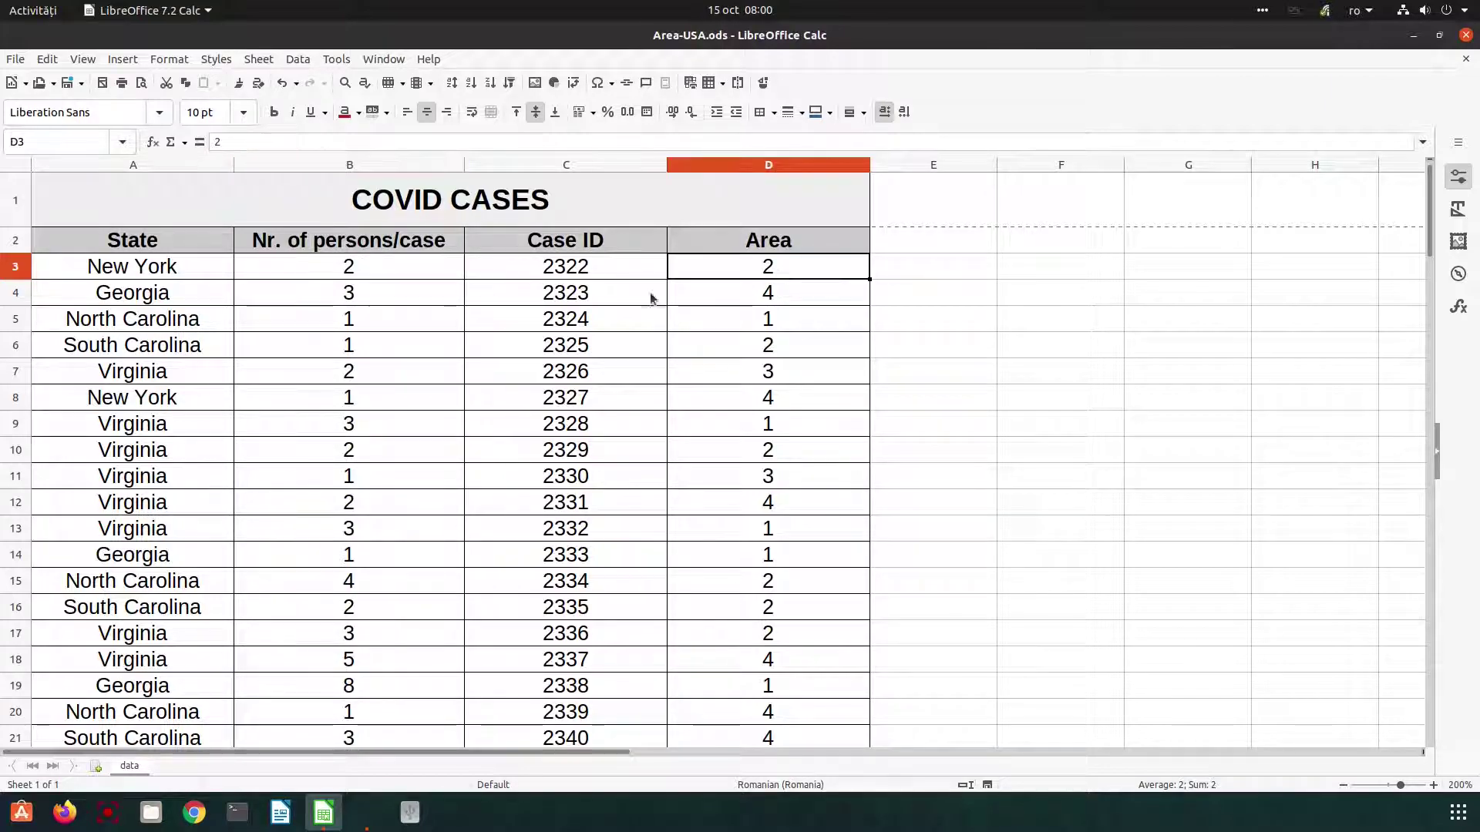
left_click(209, 299)
left_click(351, 299)
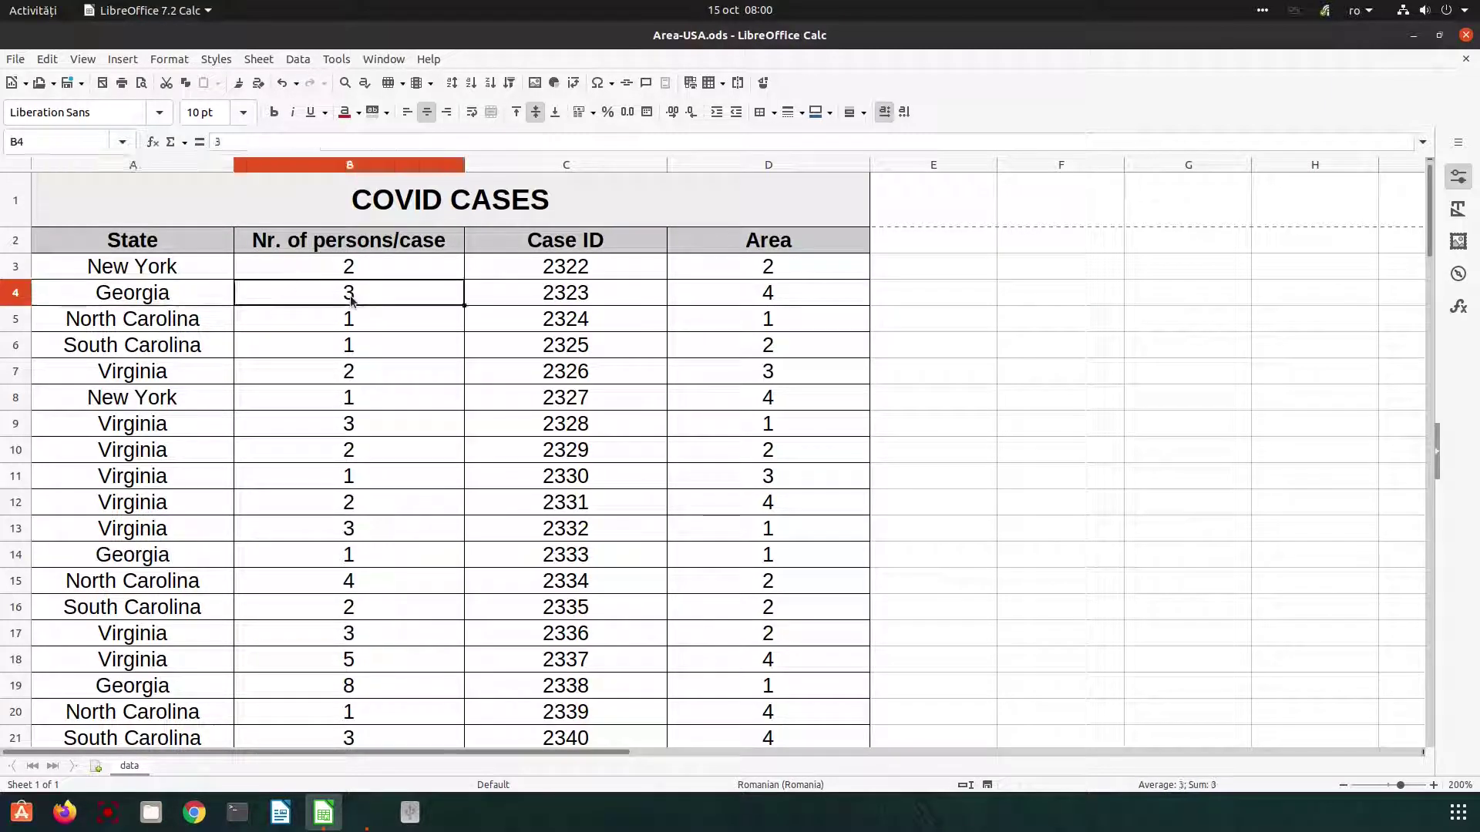
left_click(544, 301)
left_click(814, 299)
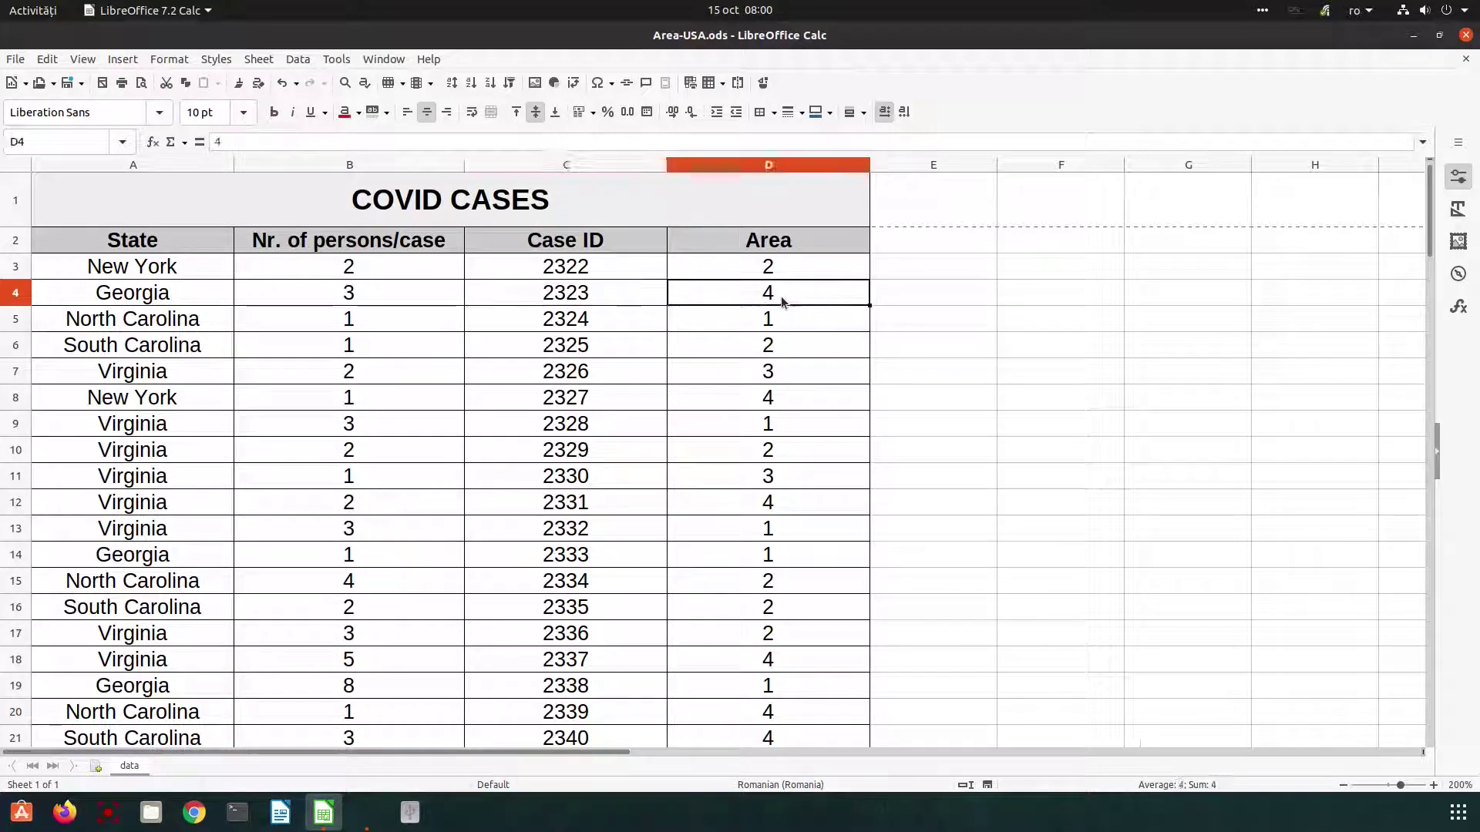
left_click(196, 298)
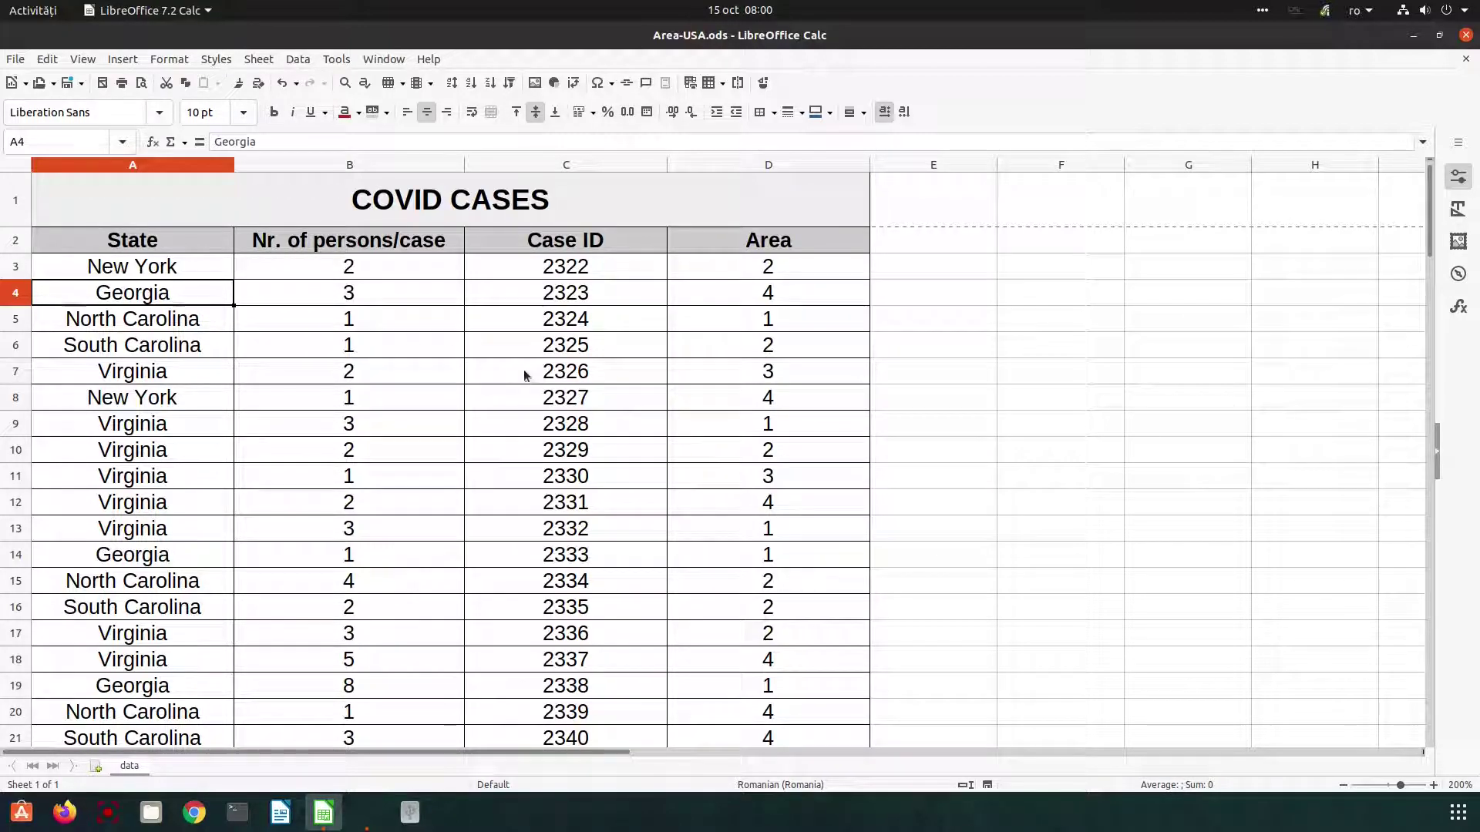
Step: Select the data range A2:D101 and start a pivot table from the current selection
scroll(499, 371, "down", 20)
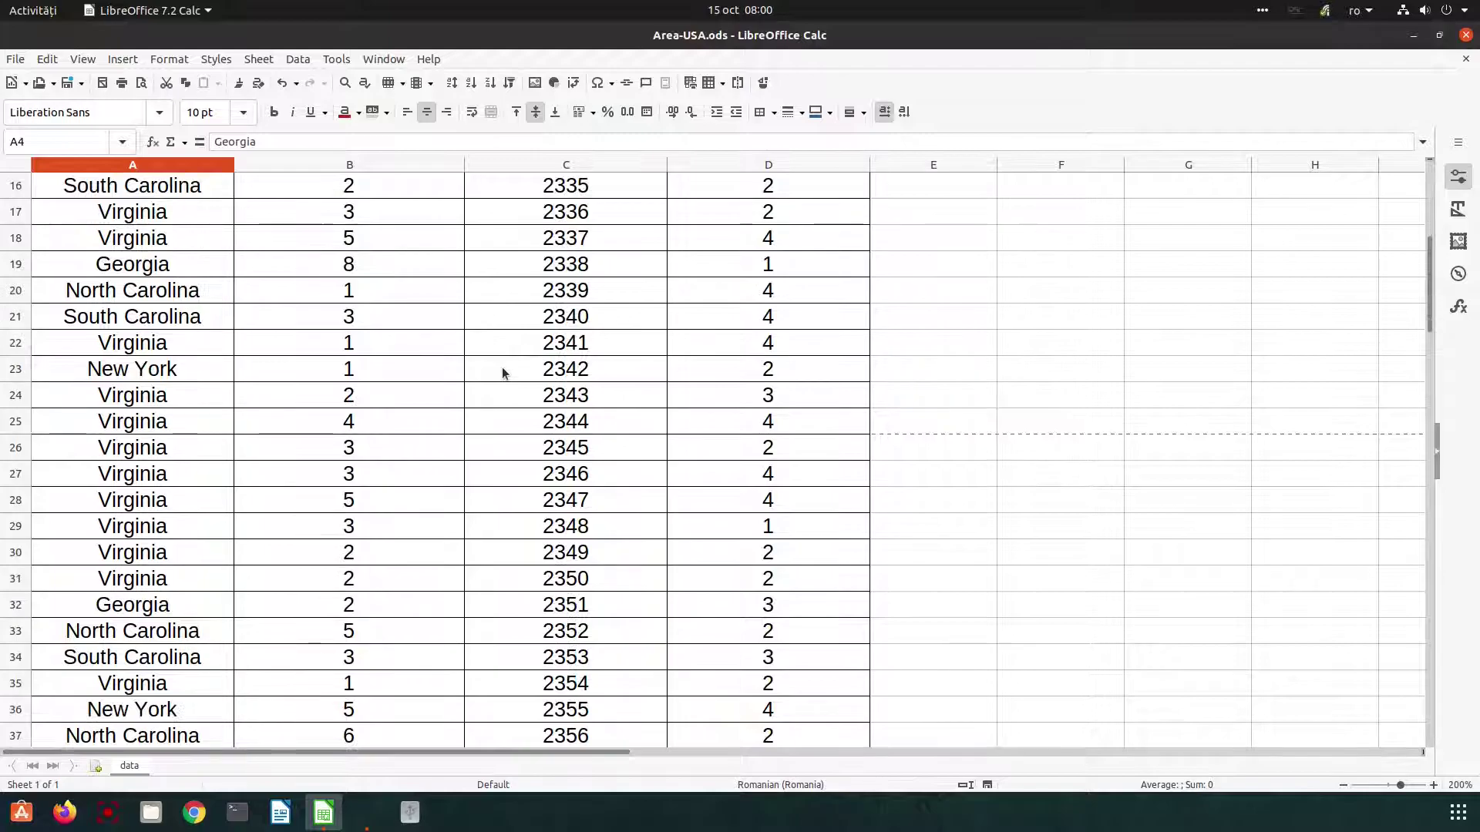
scroll(511, 377, "down", 6)
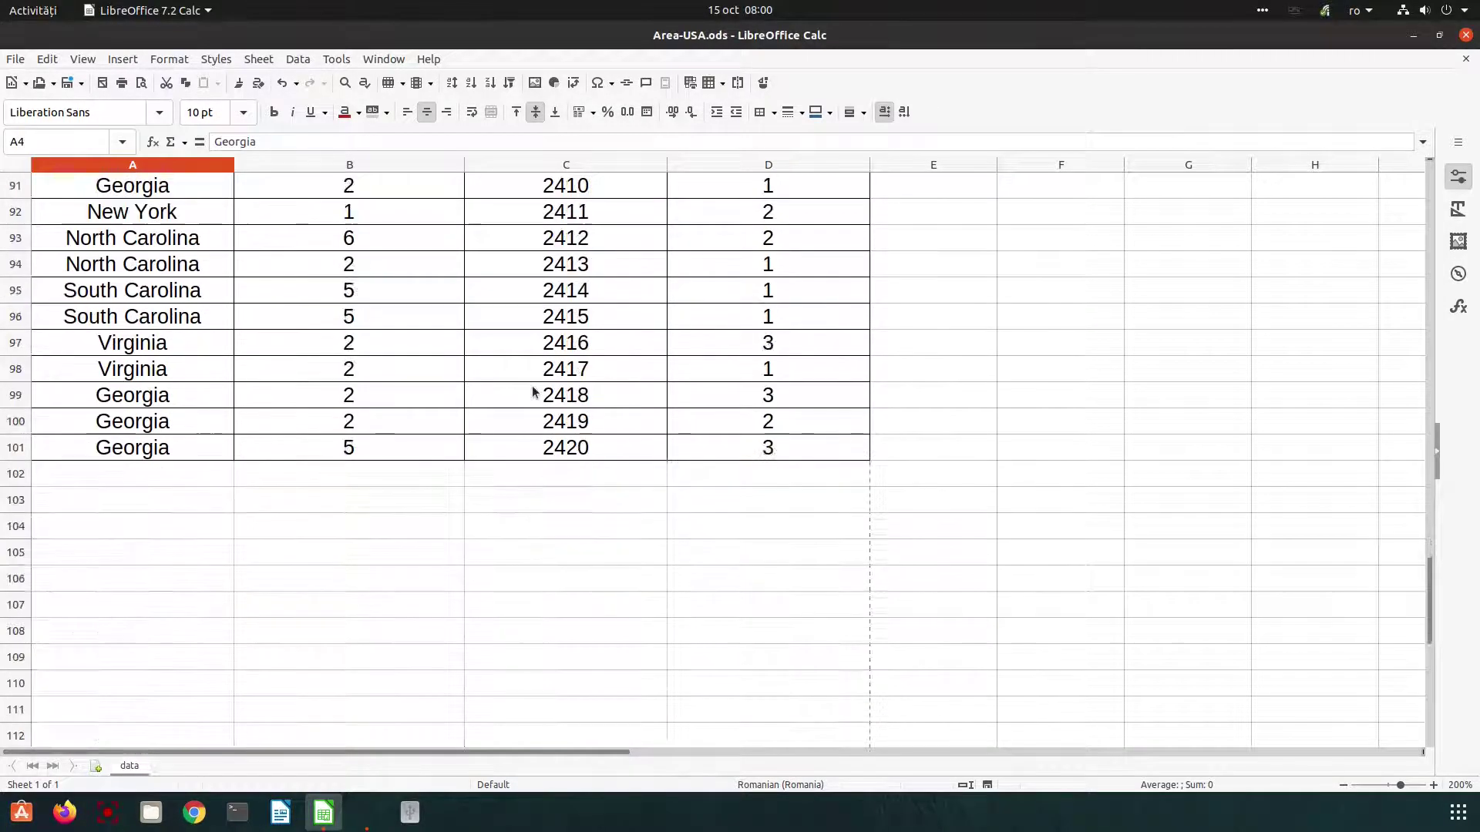
left_click_drag(767, 446, 165, 240)
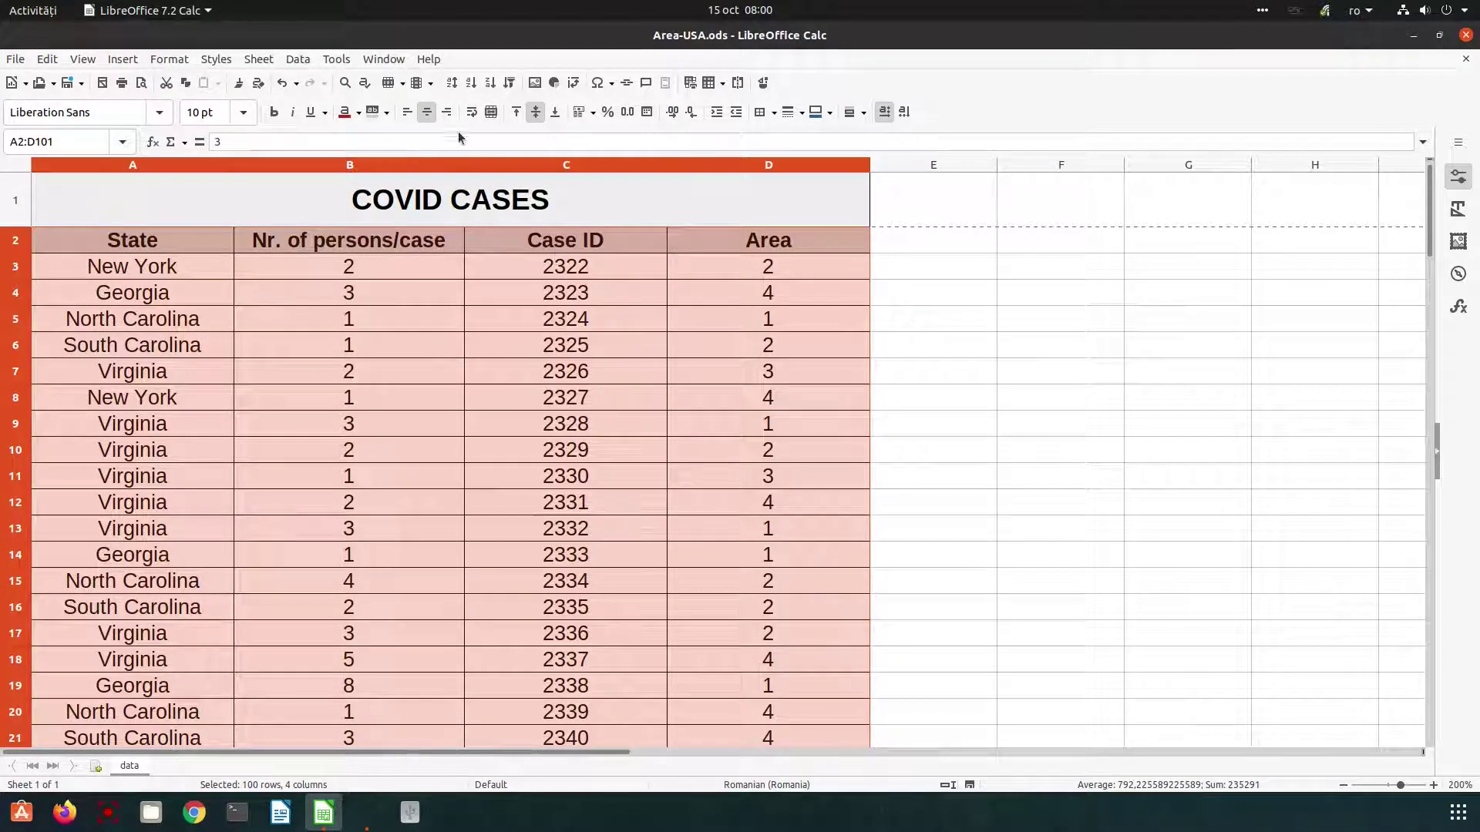
left_click(336, 61)
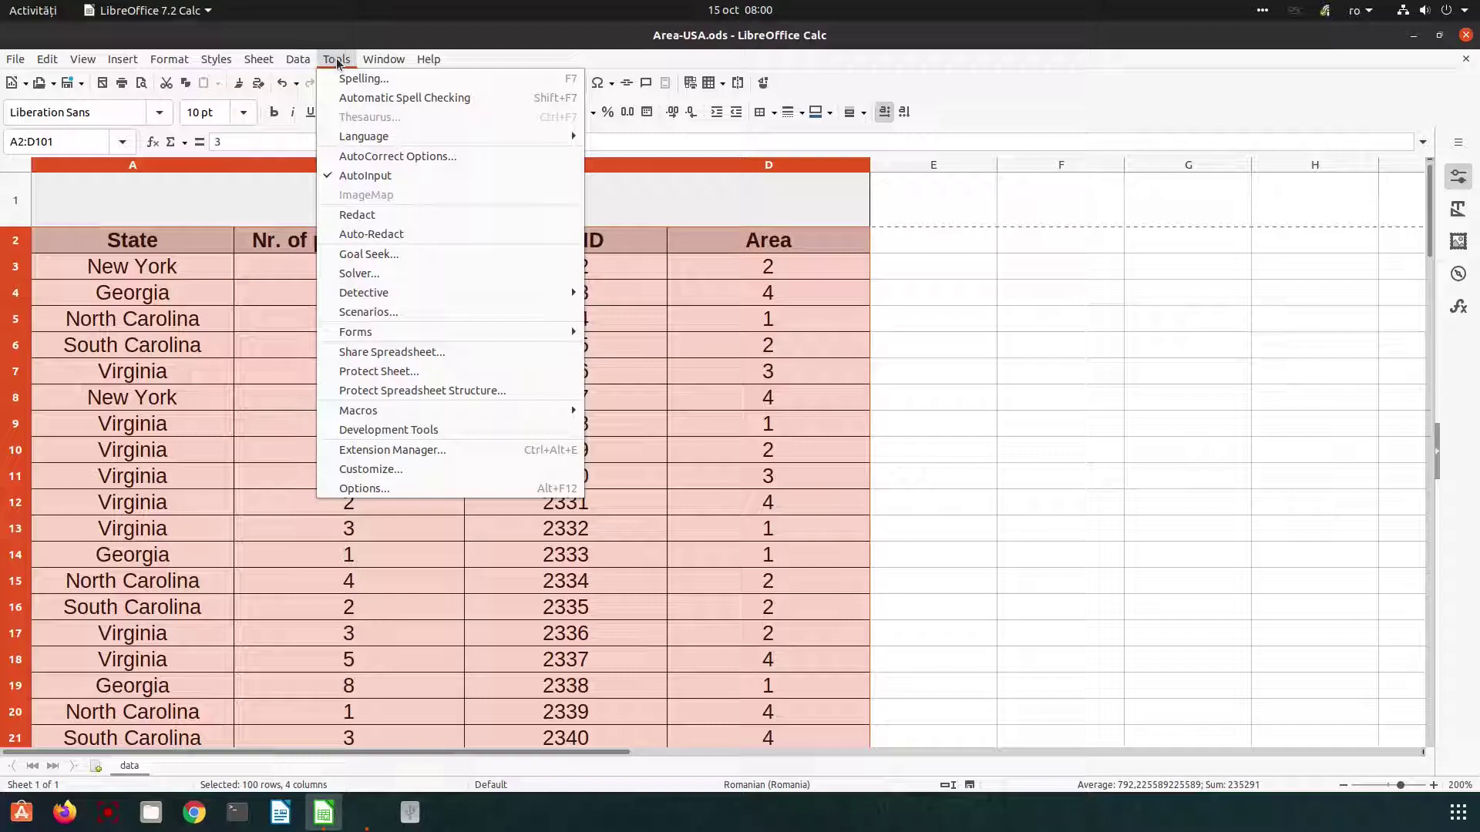
mouse_move(312, 61)
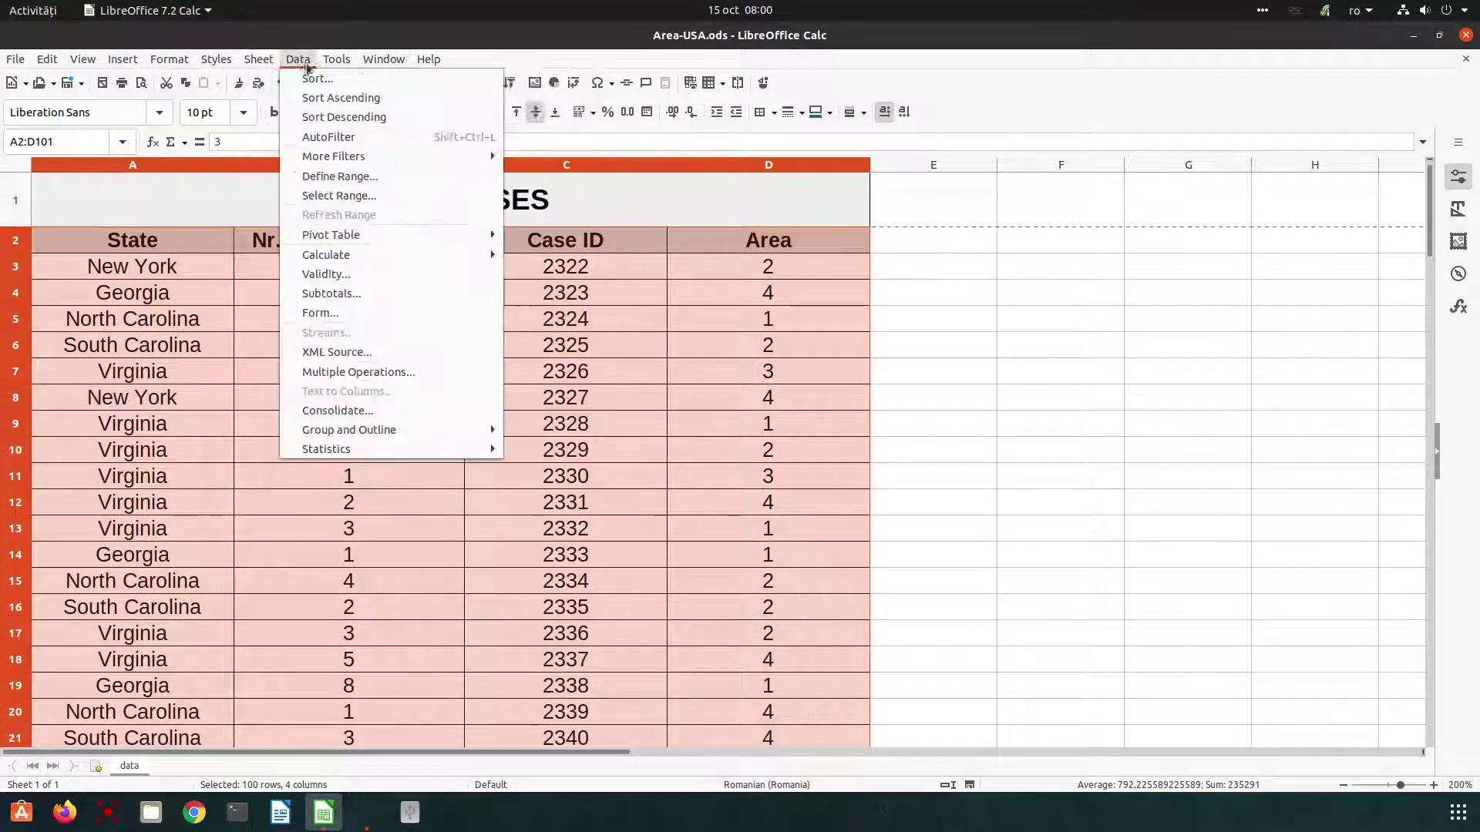
mouse_move(316, 233)
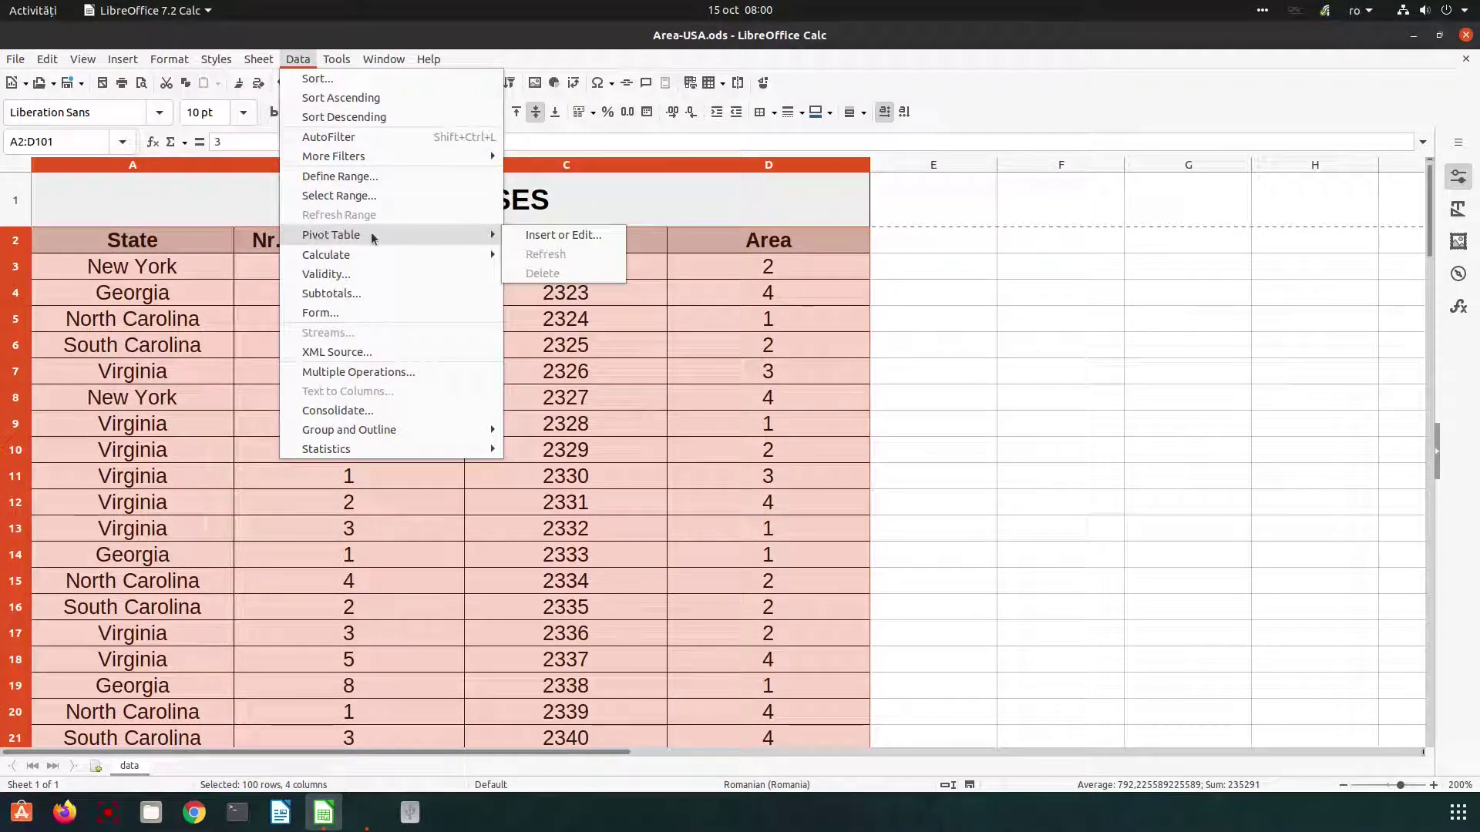
left_click(538, 233)
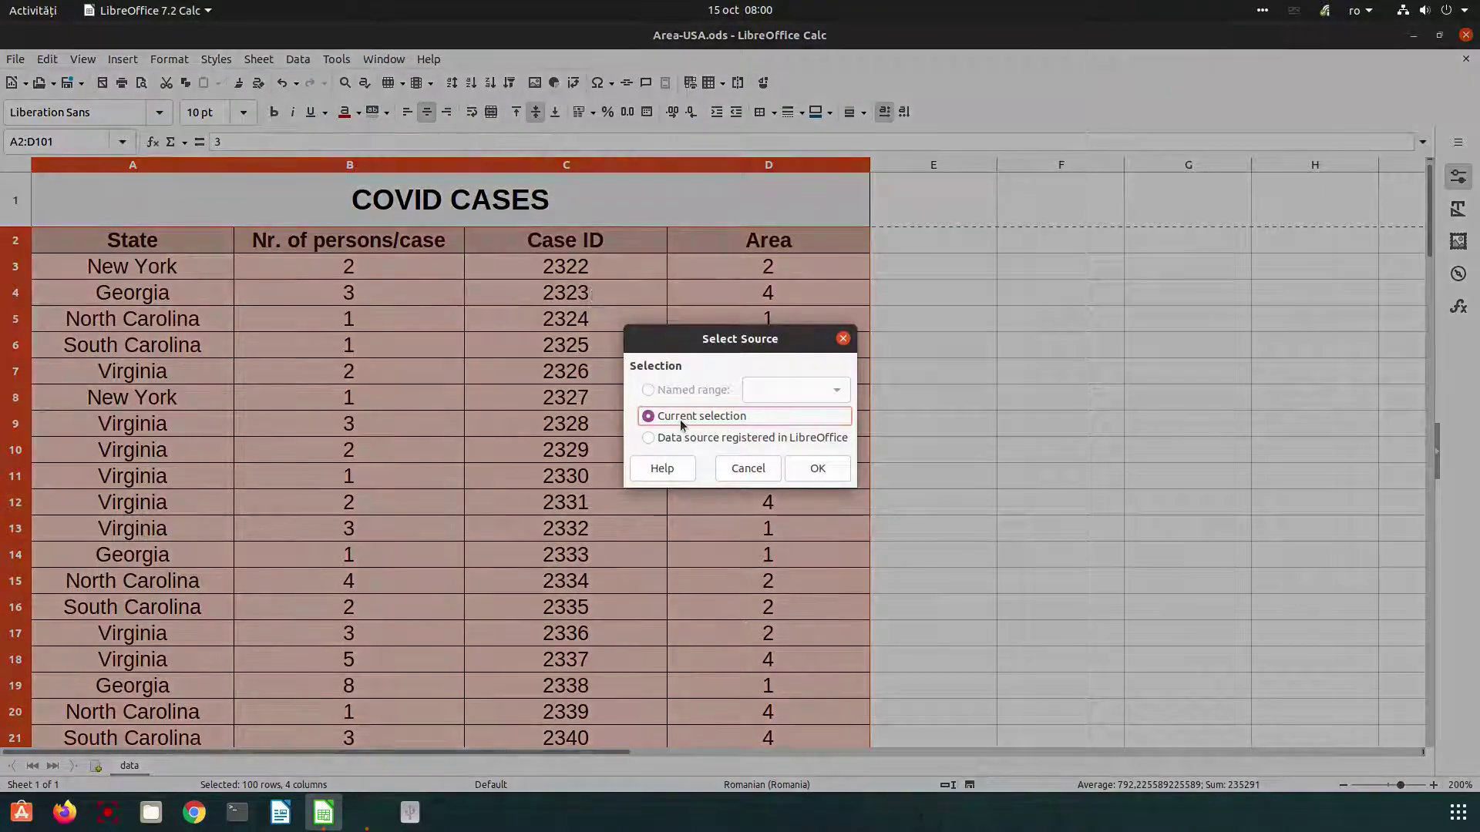
Step: Build the pivot with State and Area as row fields and Sum - Nr. of persons/case as data
left_click(817, 467)
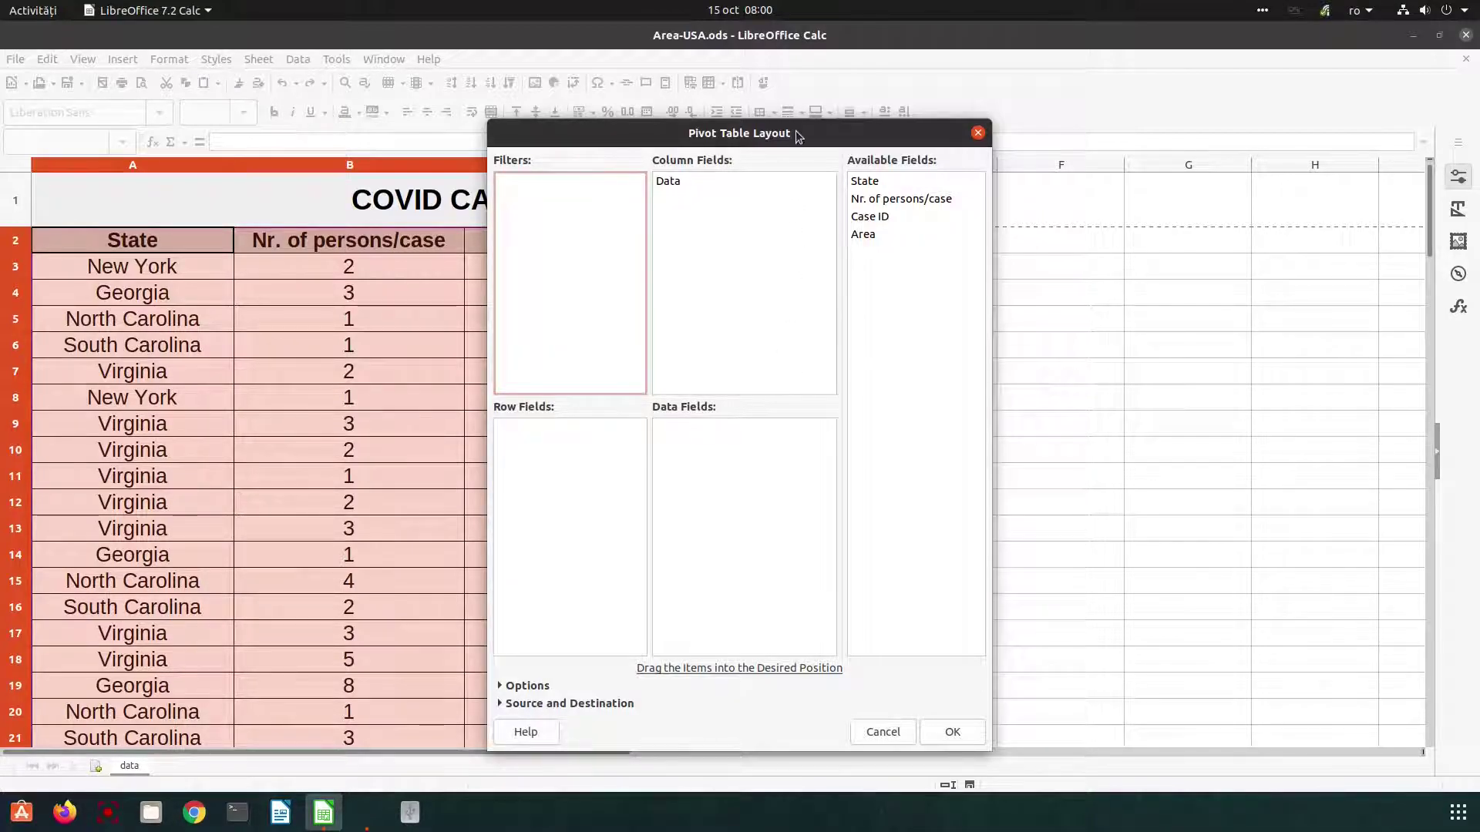
left_click_drag(798, 134, 867, 108)
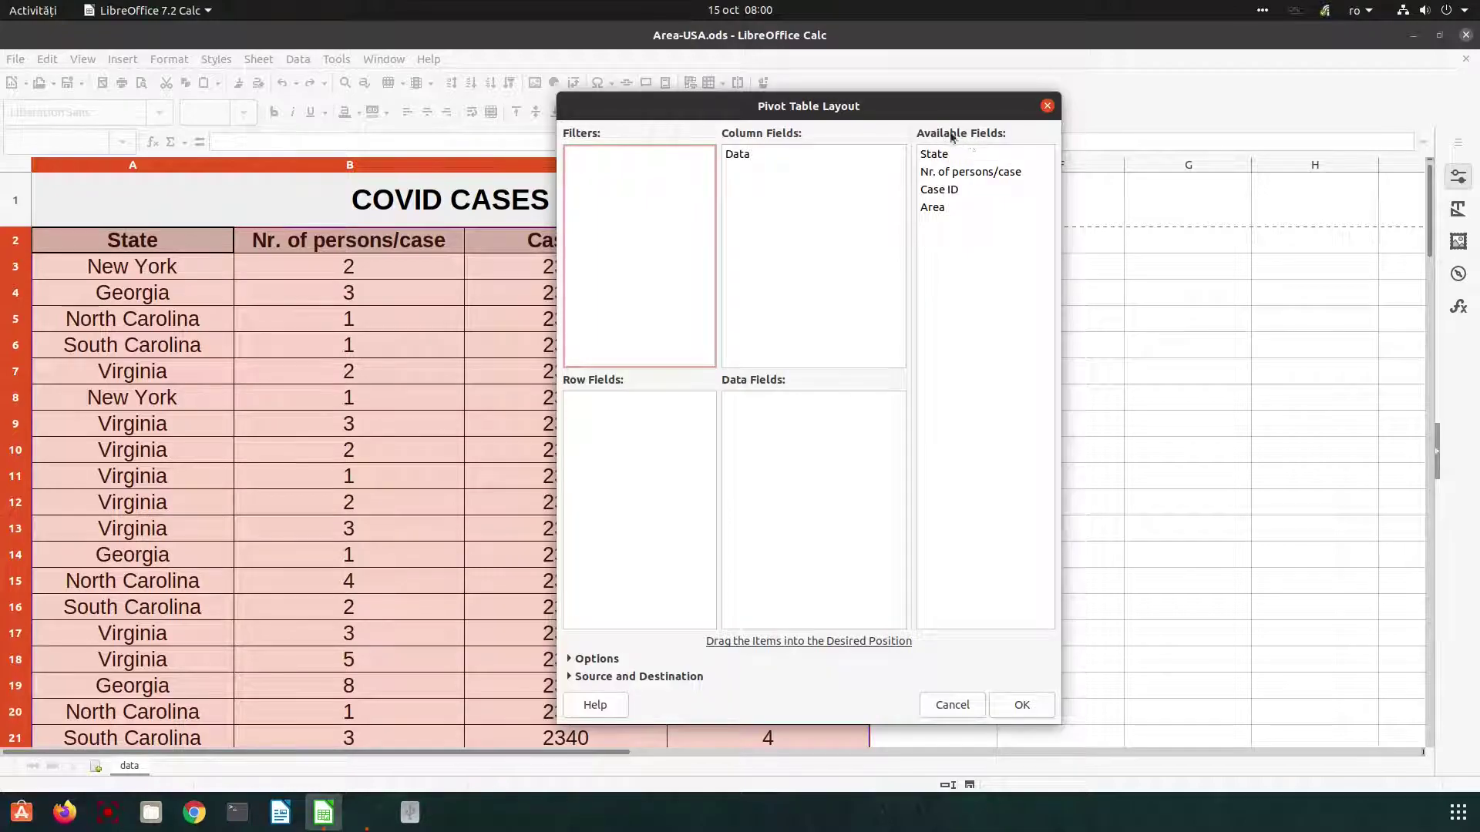
left_click_drag(940, 156, 623, 402)
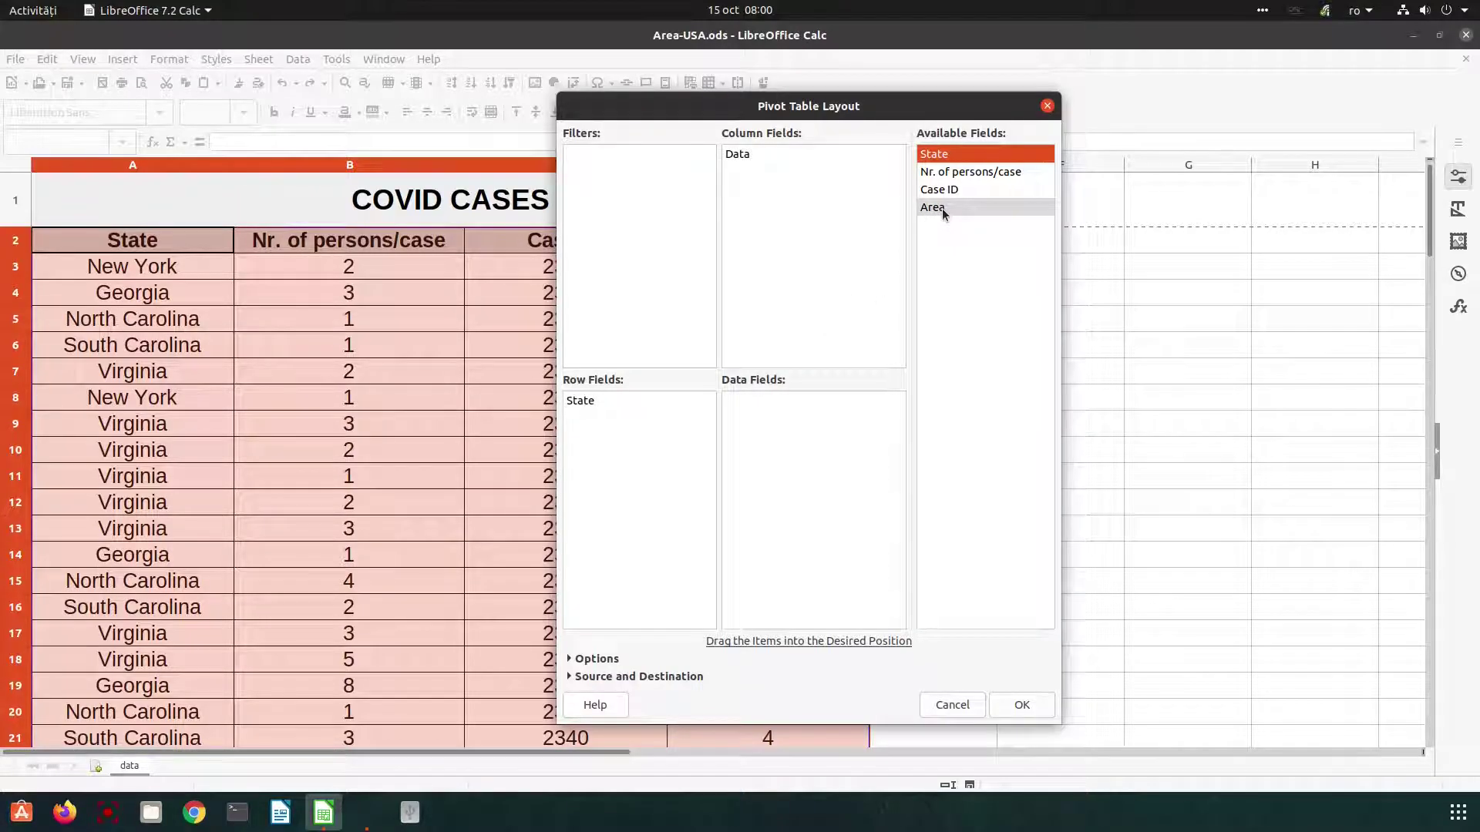
left_click_drag(942, 212, 633, 423)
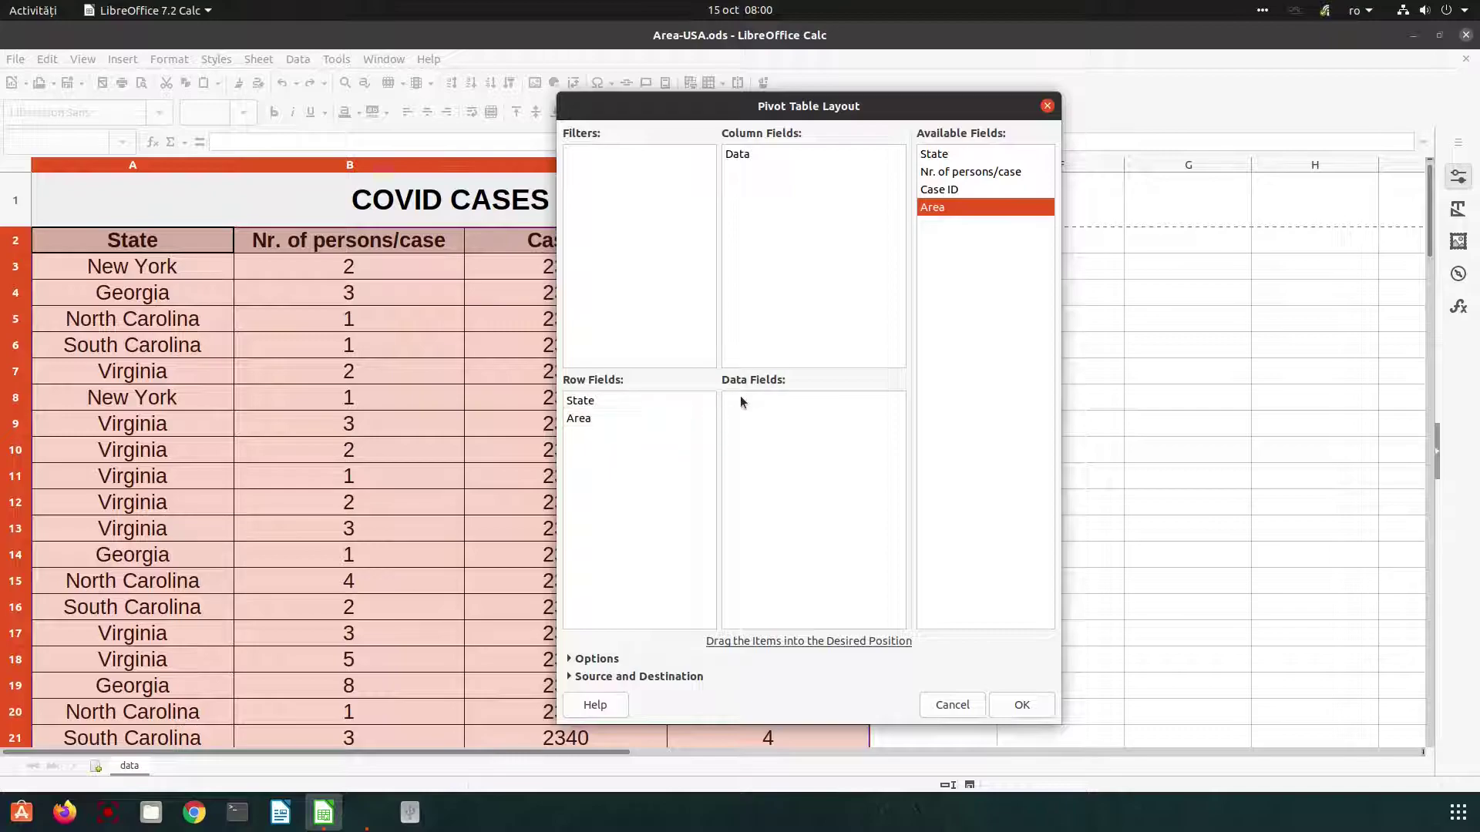
left_click_drag(955, 174, 783, 411)
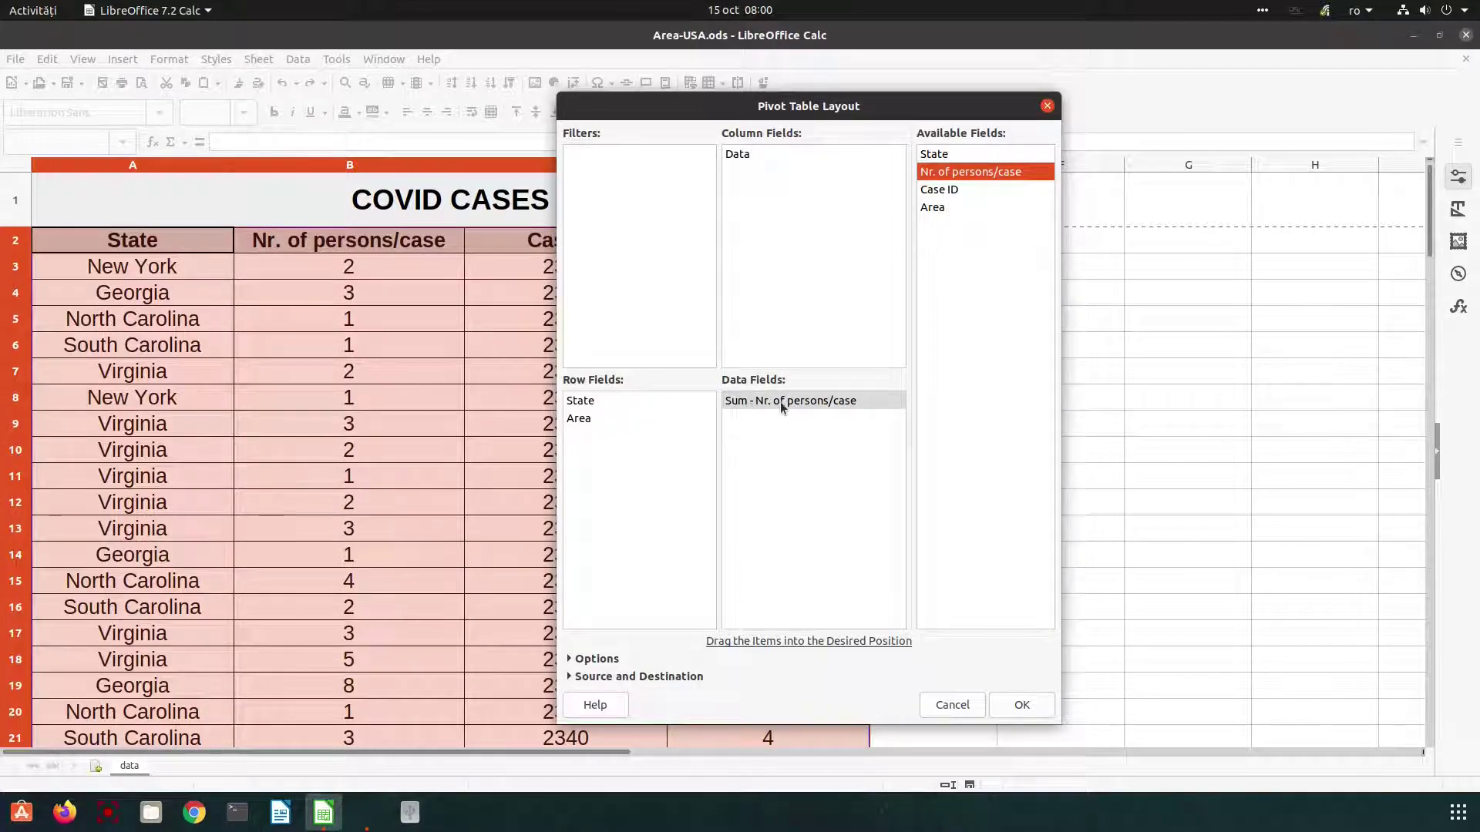
Step: Create the pivot table on the new Pivot Table_data_1 sheet
left_click(1023, 705)
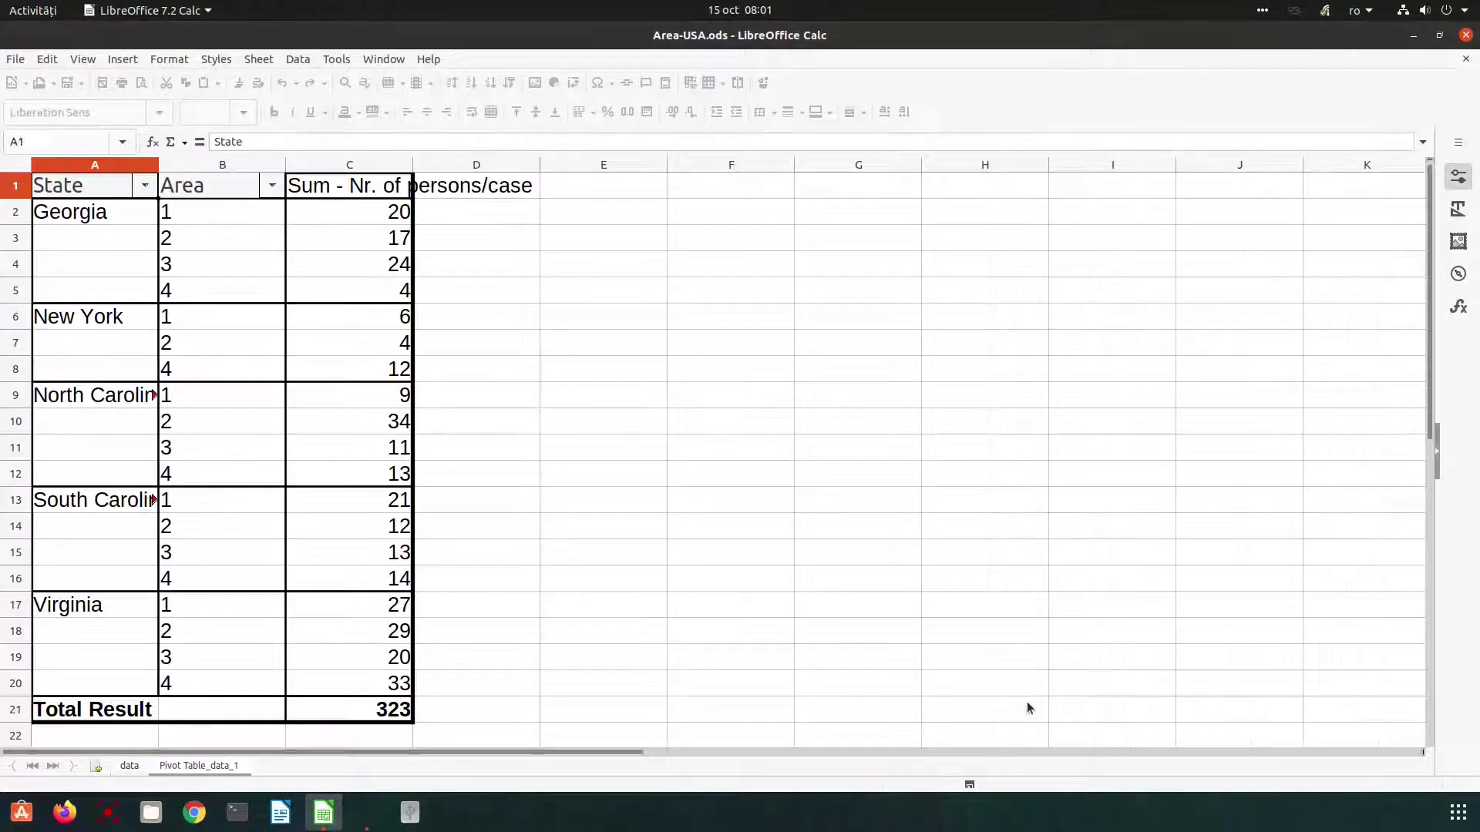
left_click(137, 767)
left_click(192, 767)
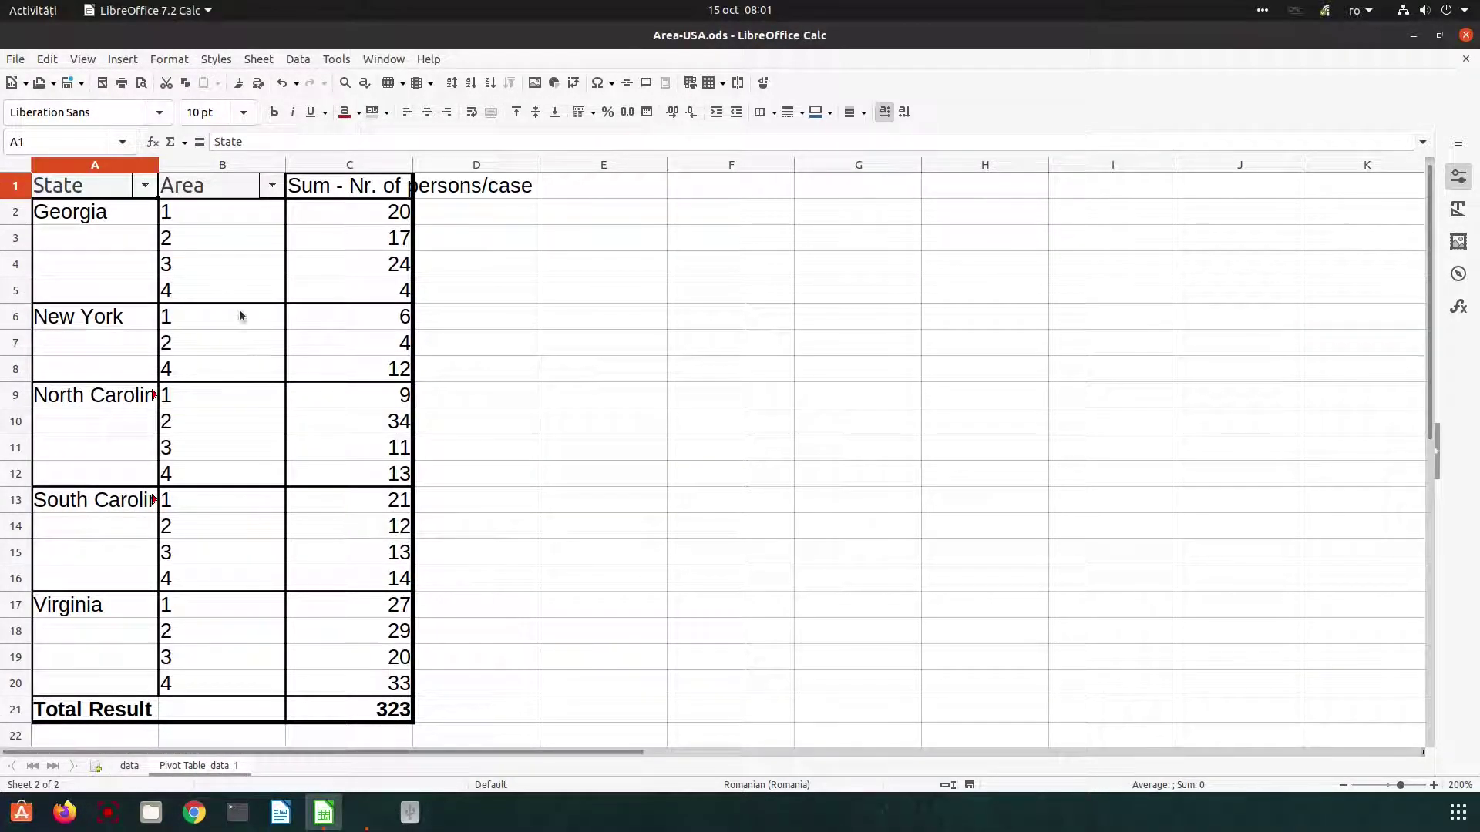
Step: Inspect Georgia's pivot rows, checking its Area values and sums for areas 1 to 3
left_click_drag(96, 216, 323, 294)
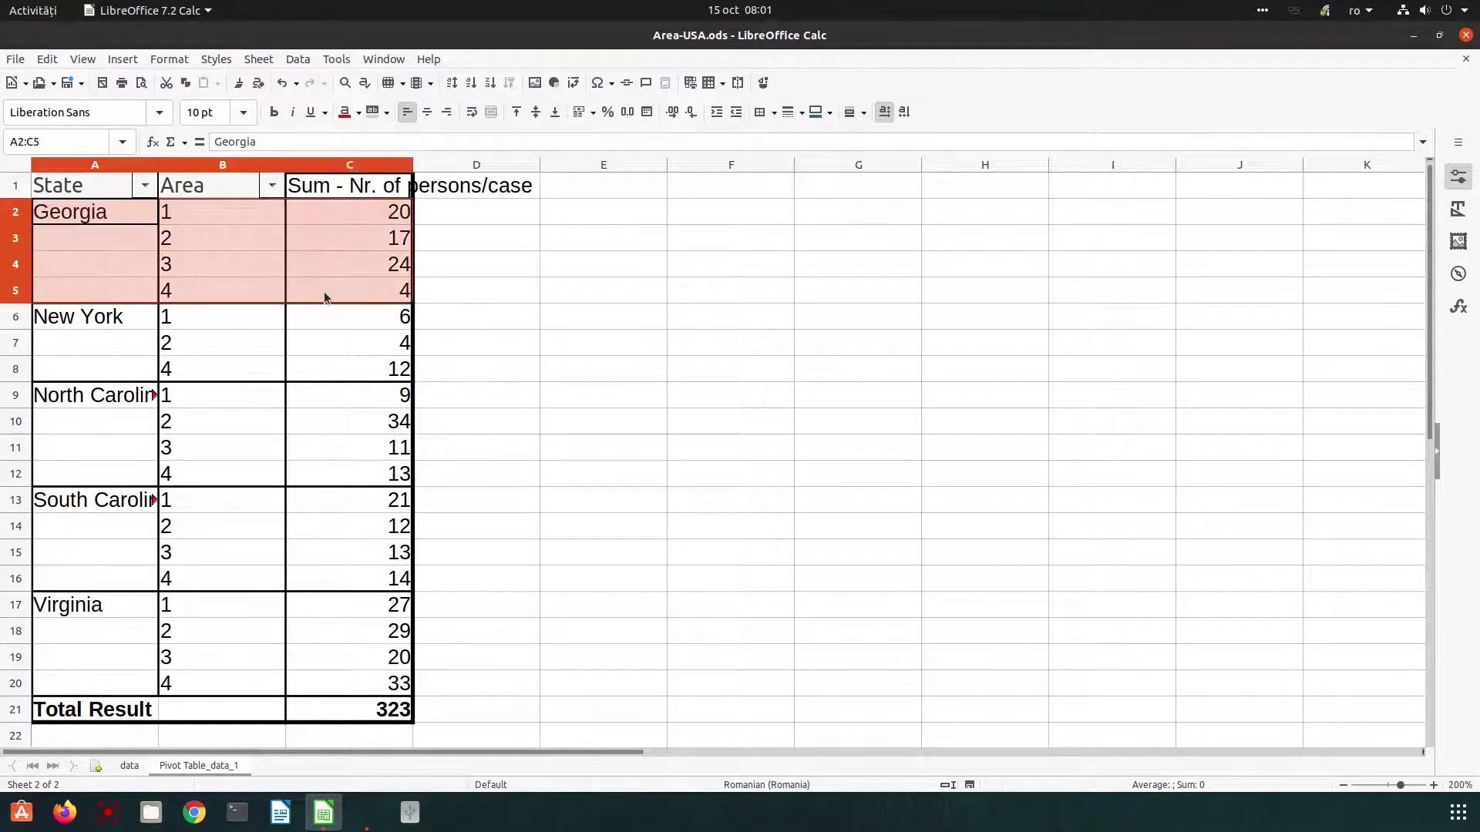
left_click(178, 217)
left_click(183, 240)
left_click(184, 270)
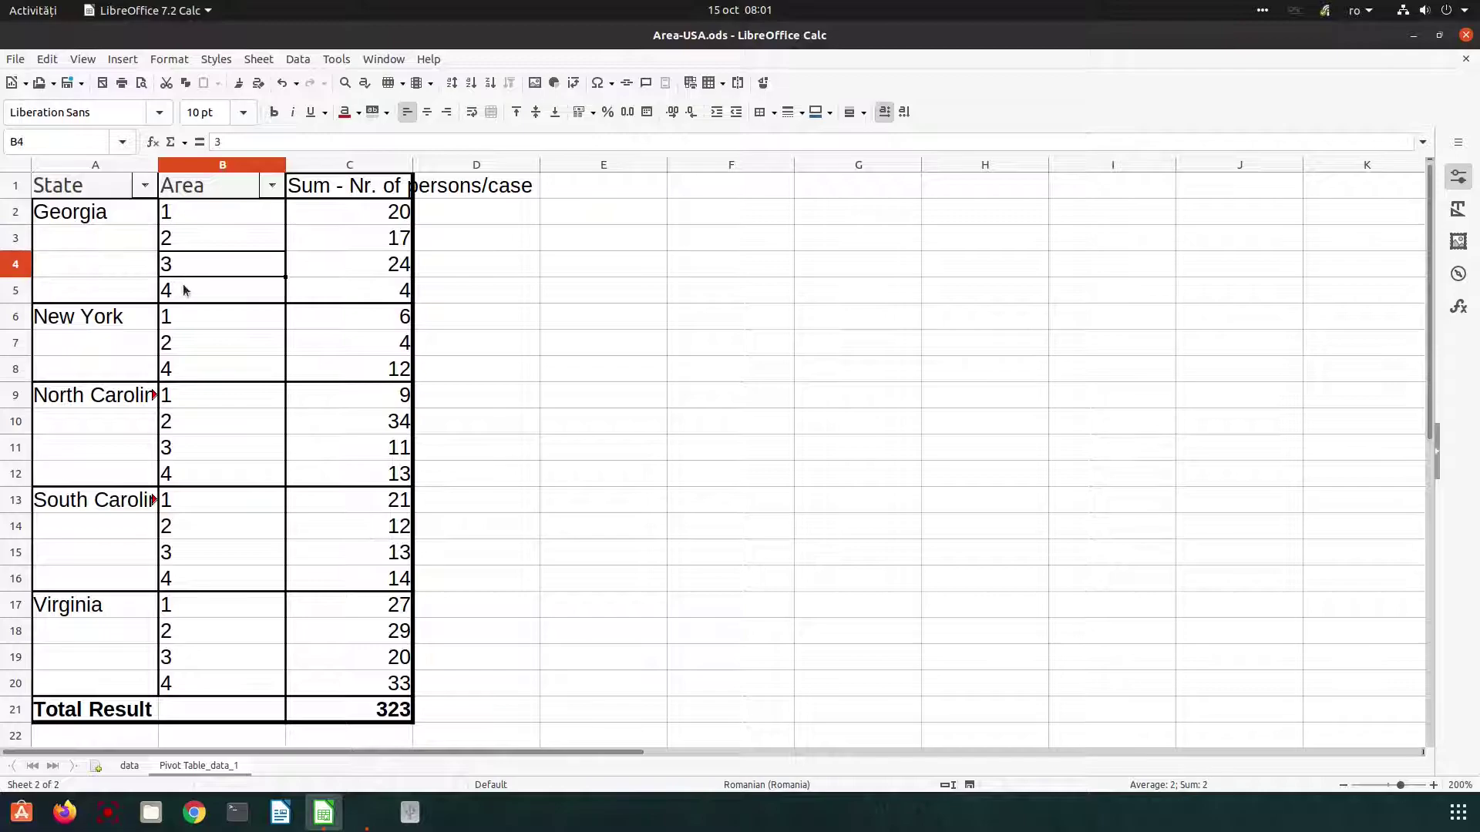
left_click(185, 292)
left_click(193, 217)
left_click(189, 240)
left_click(186, 268)
left_click(187, 291)
left_click(196, 216)
left_click(189, 240)
left_click(187, 268)
left_click(186, 292)
left_click_drag(384, 218, 387, 271)
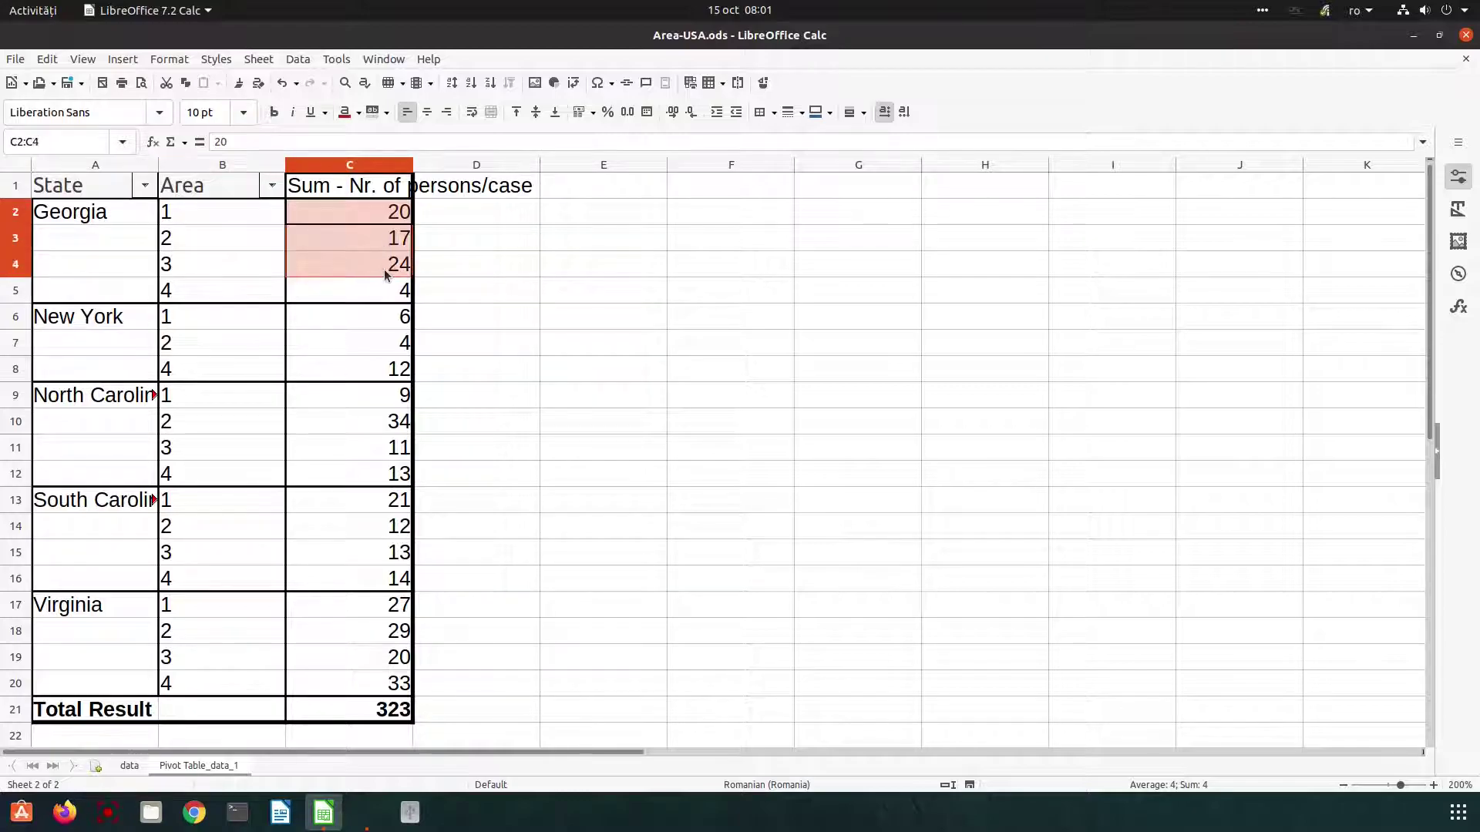
Step: Widen column C to fit the Sum - Nr. of persons/case header
left_click_drag(417, 172, 553, 172)
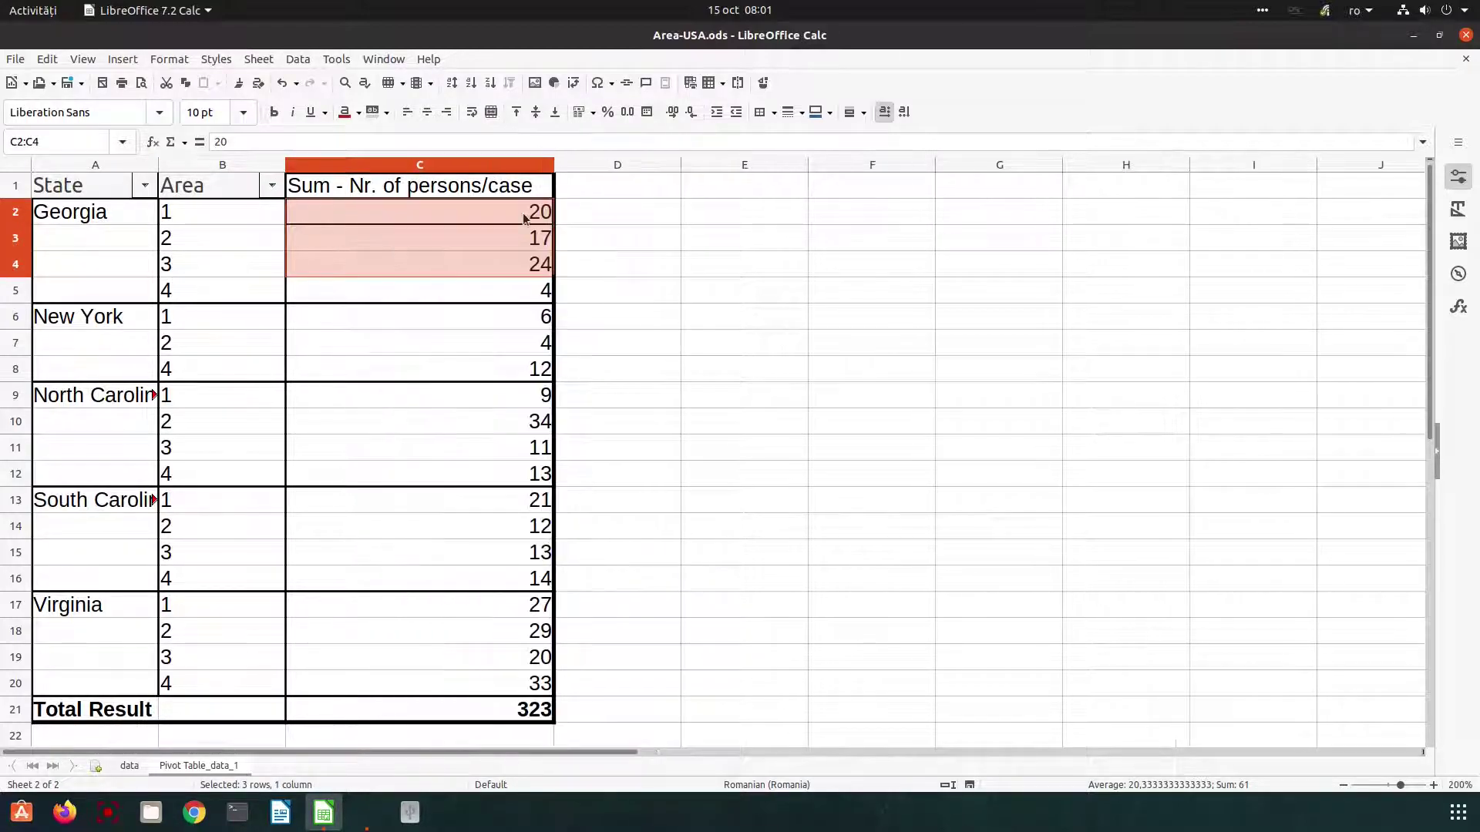
left_click(353, 208)
left_click(188, 216)
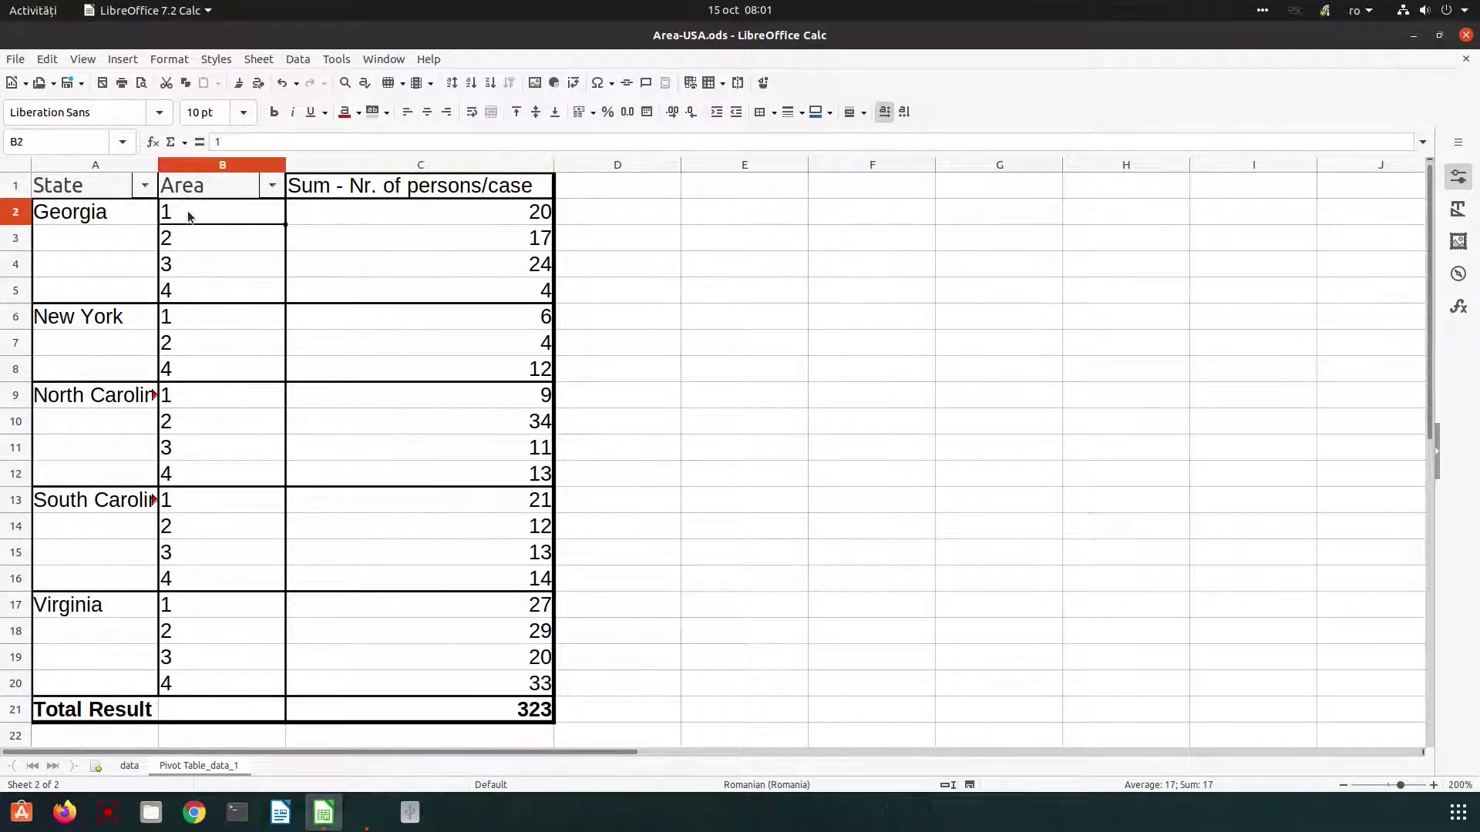
left_click(531, 213)
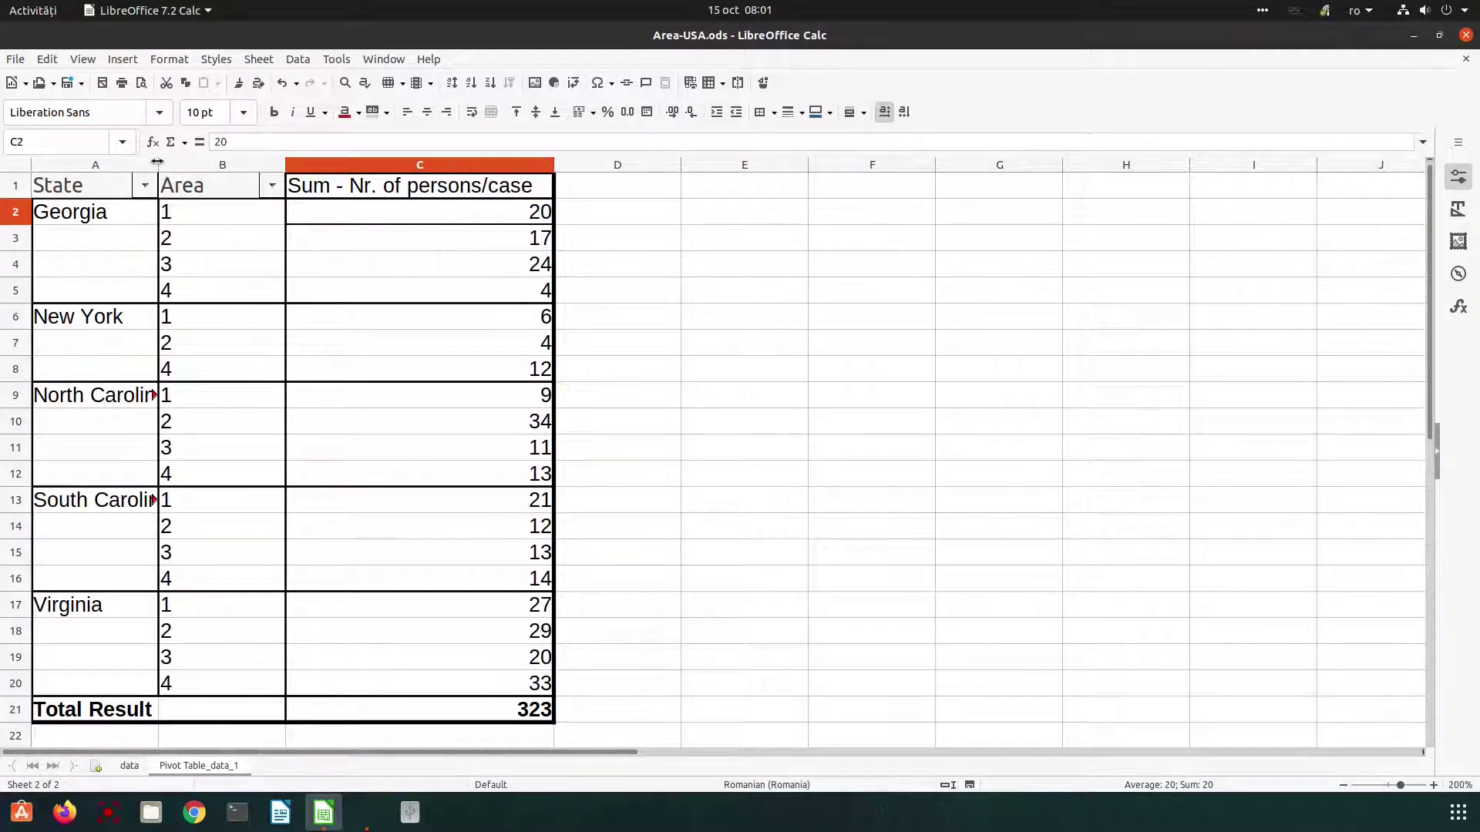
Step: Widen column A so full state names like North Carolina display
left_click_drag(157, 161, 200, 165)
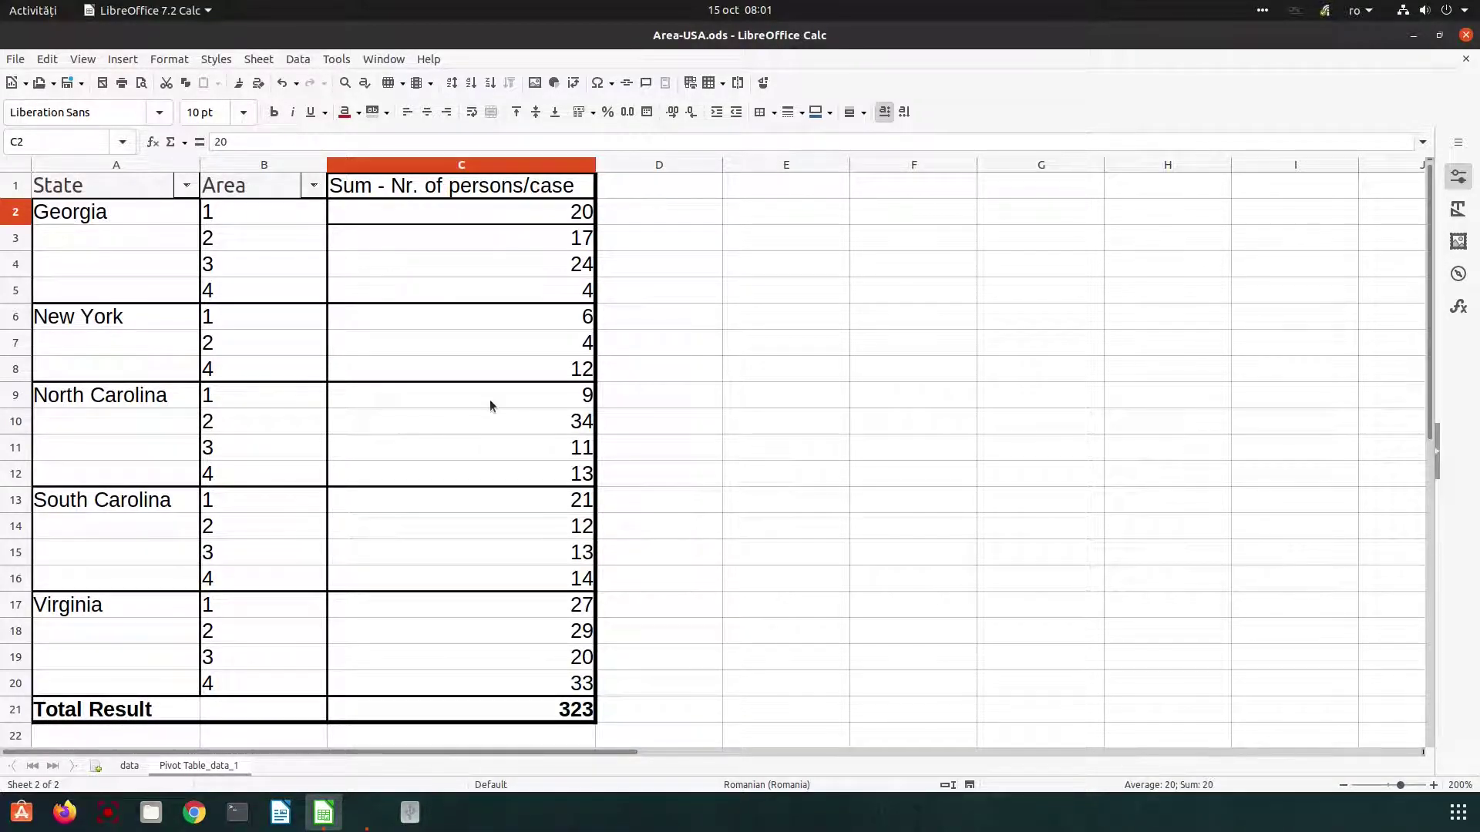
left_click(107, 215)
left_click(84, 319)
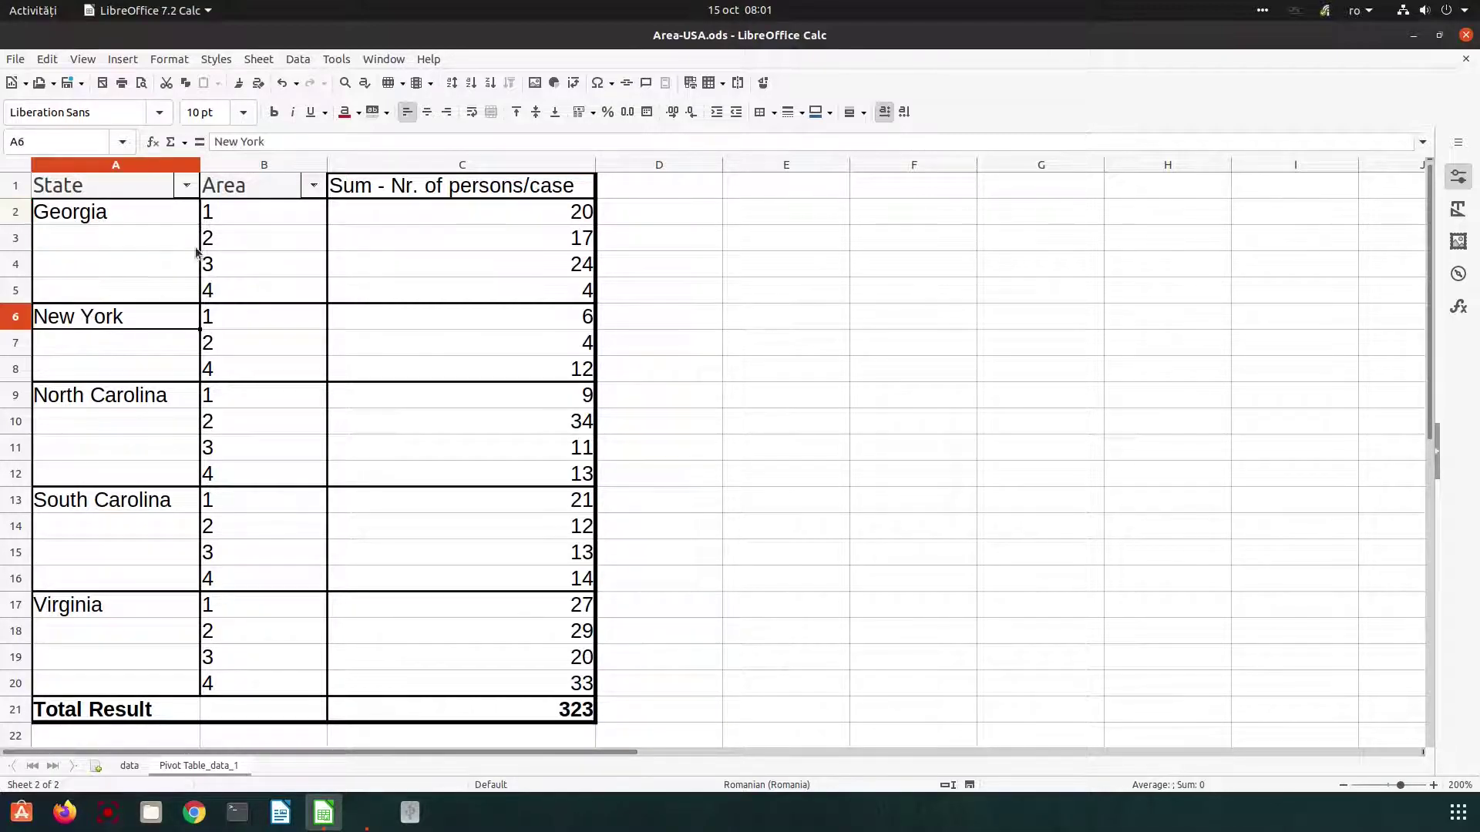
Step: Remove Area from the pivot's row fields through the pivot table Properties layout
left_click(216, 215)
left_click_drag(216, 215, 241, 518)
left_click(241, 340)
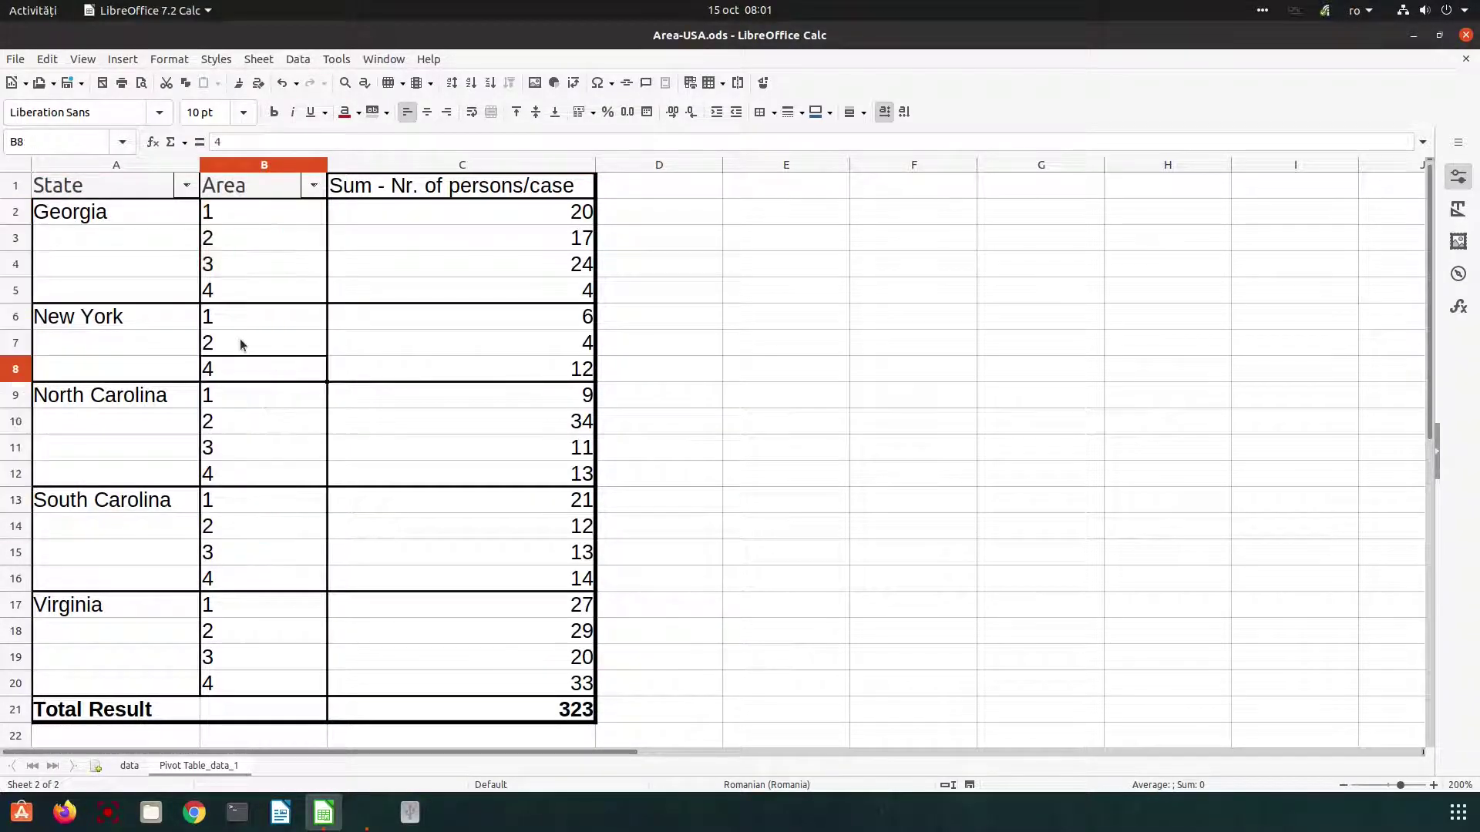
right_click(145, 261)
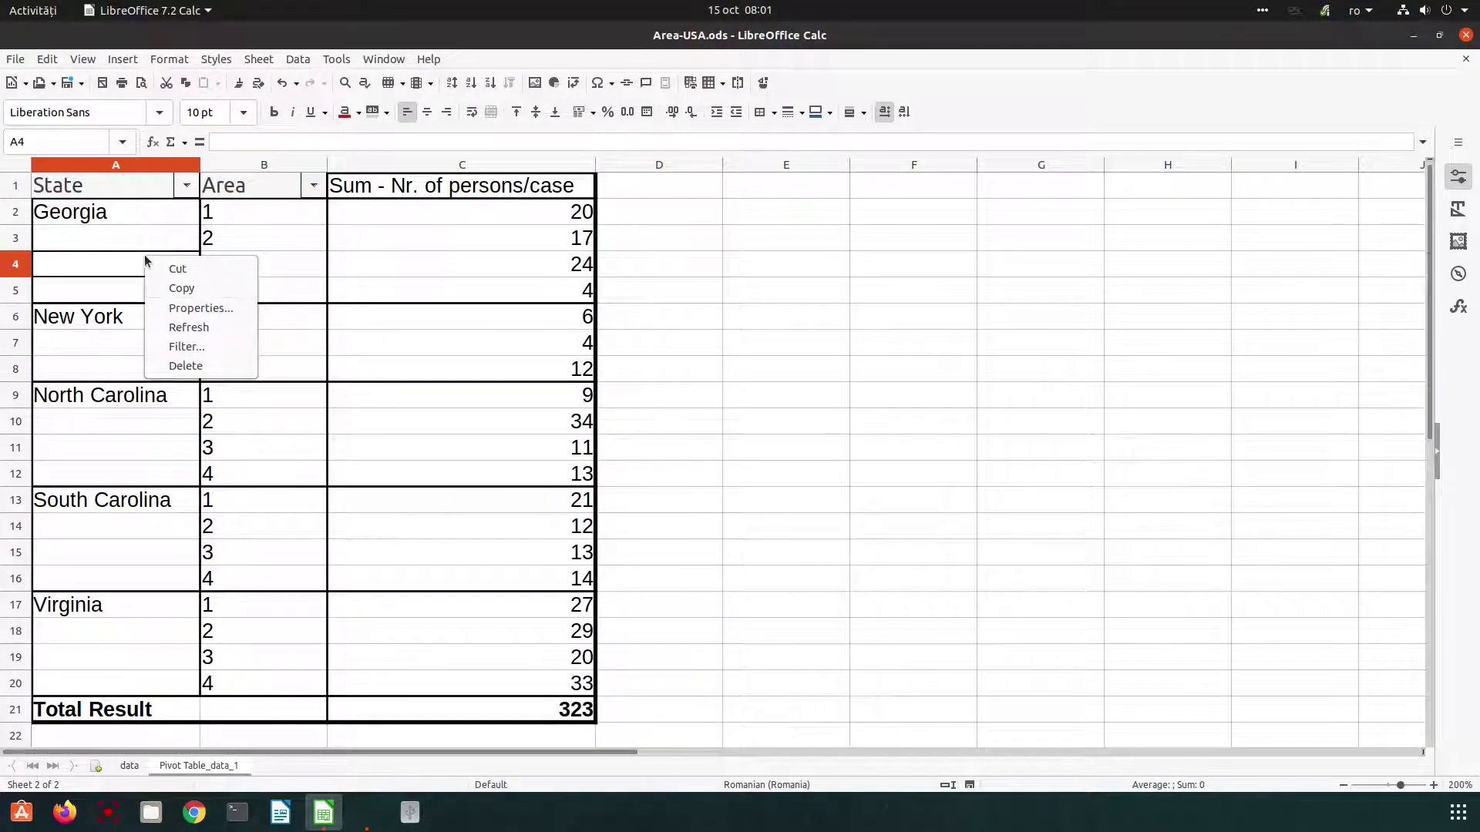
left_click(188, 308)
left_click_drag(508, 445, 885, 335)
left_click(942, 729)
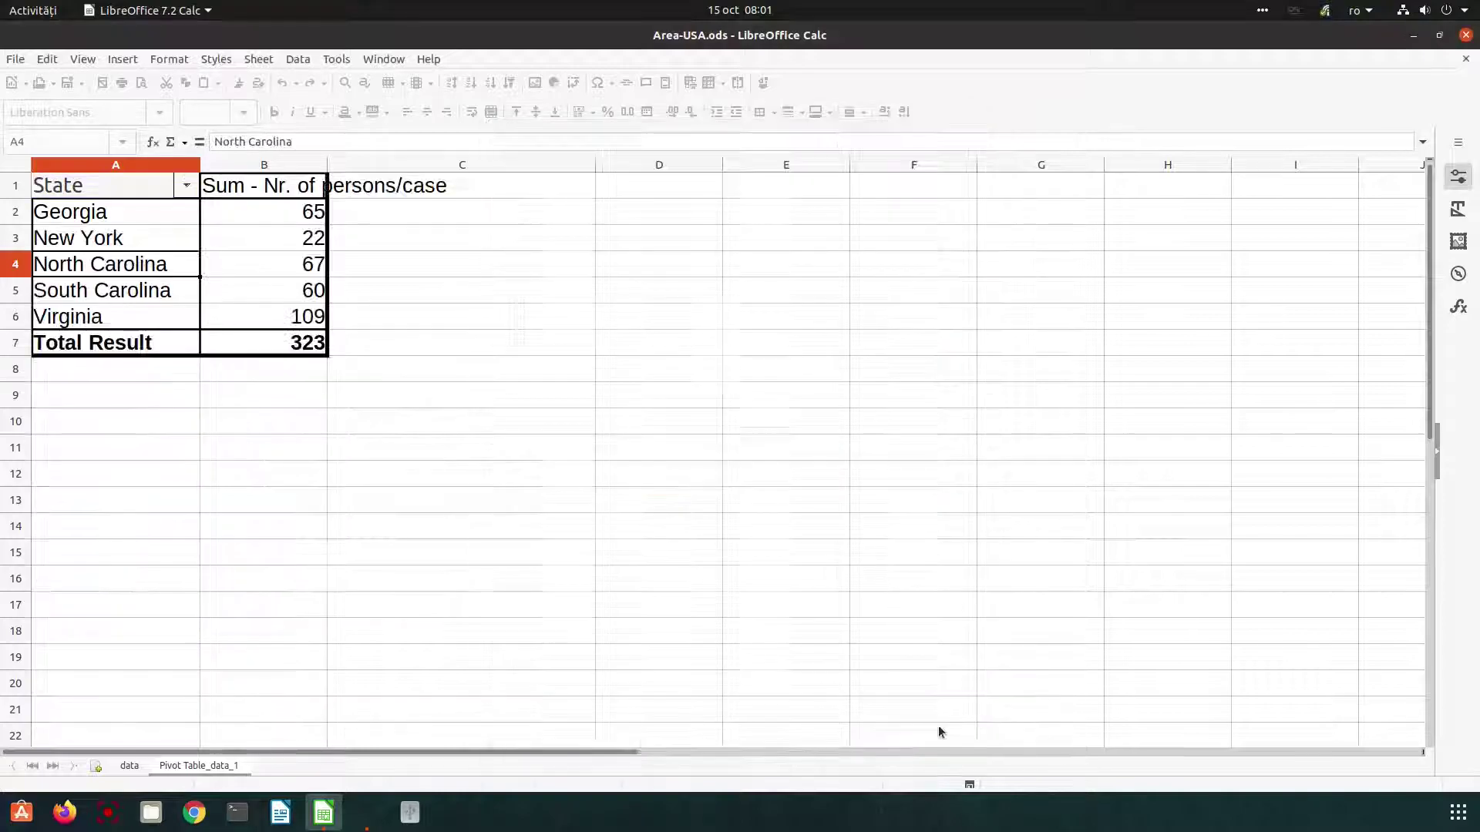
Step: Widen column B to fit its header and check New York's total
left_click(316, 264)
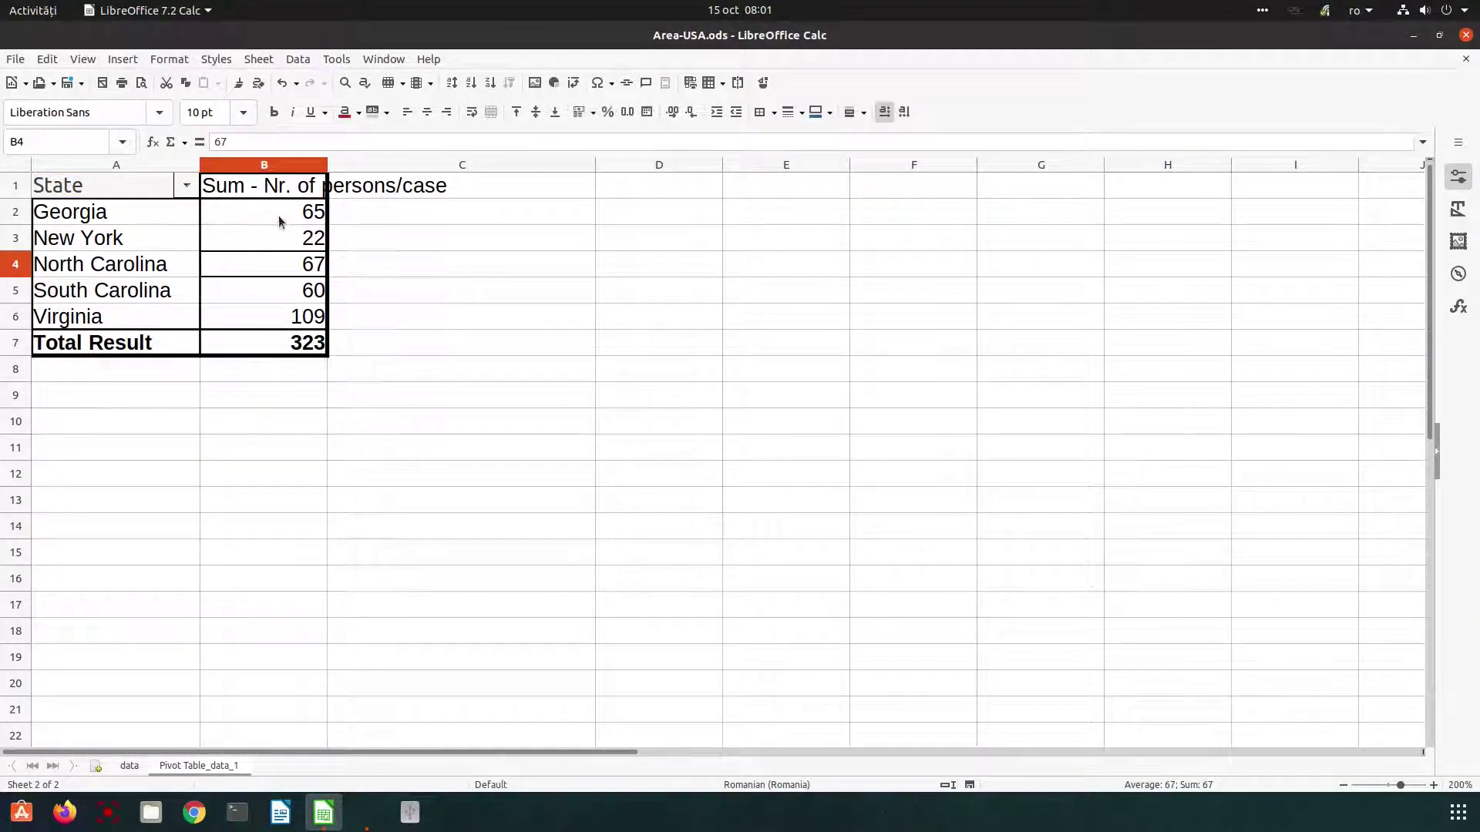
left_click_drag(327, 162, 396, 165)
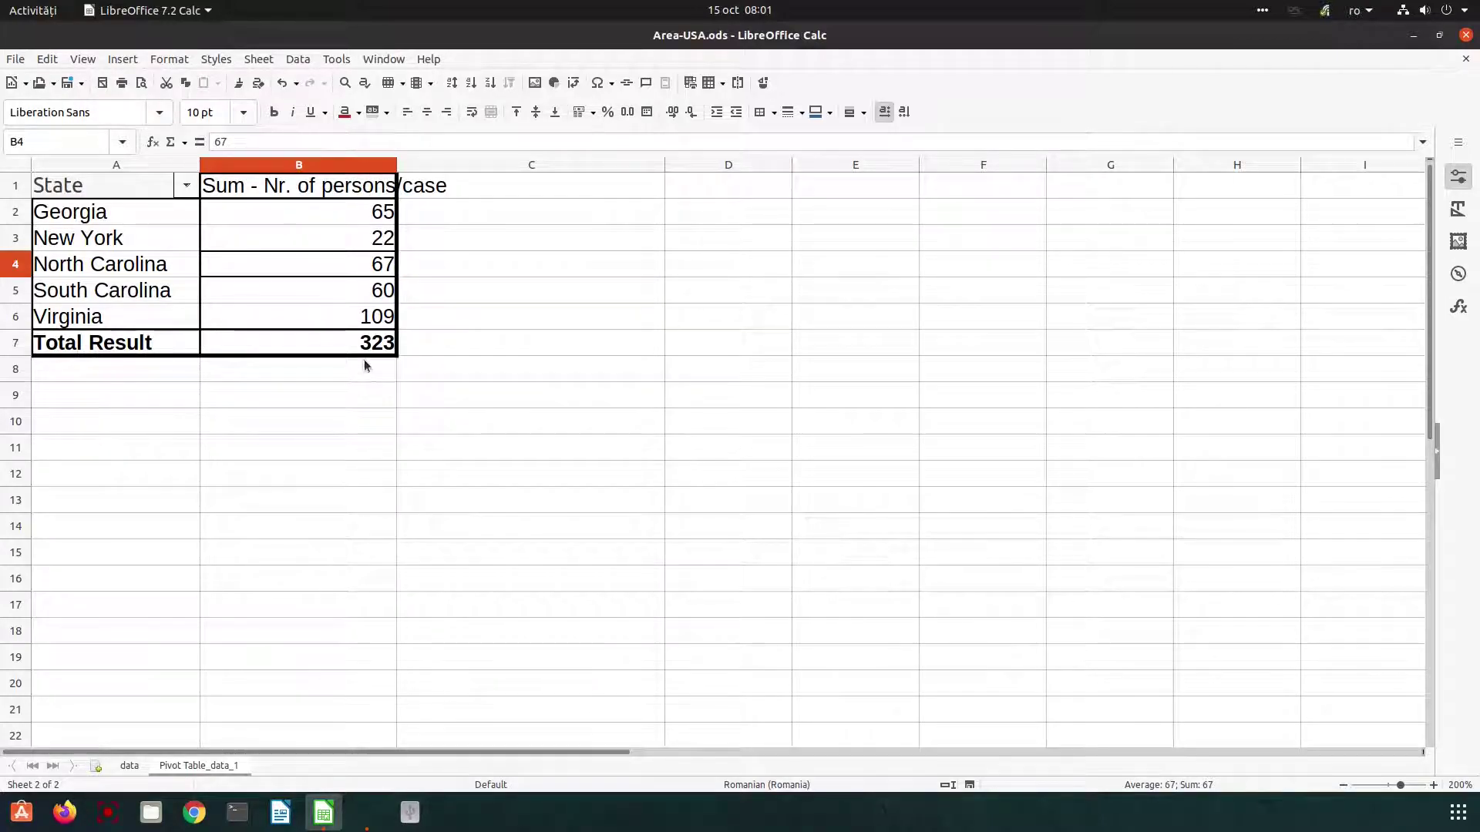
left_click(330, 241)
left_click(196, 245)
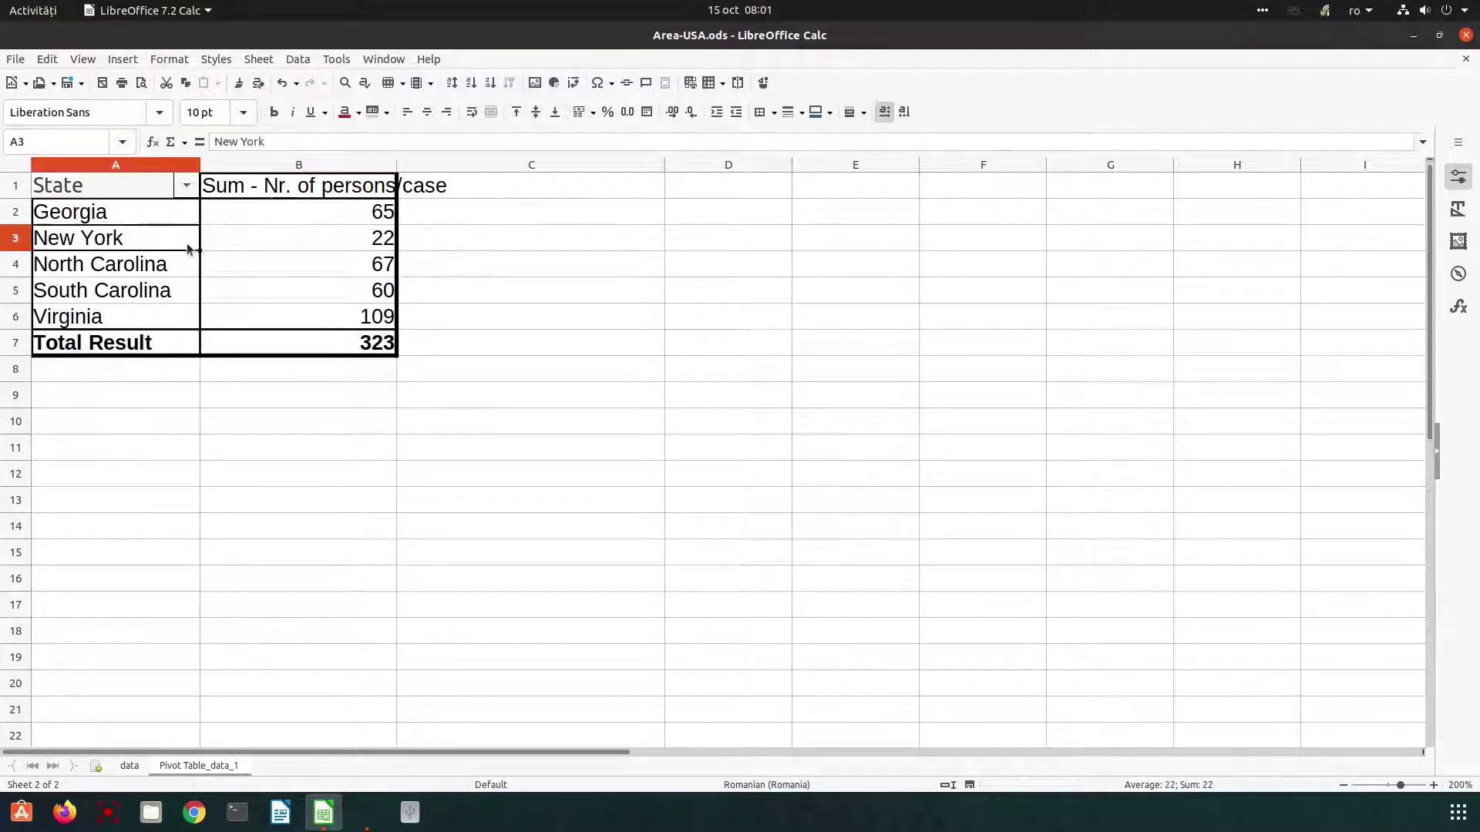
left_click(244, 247)
left_click(184, 244)
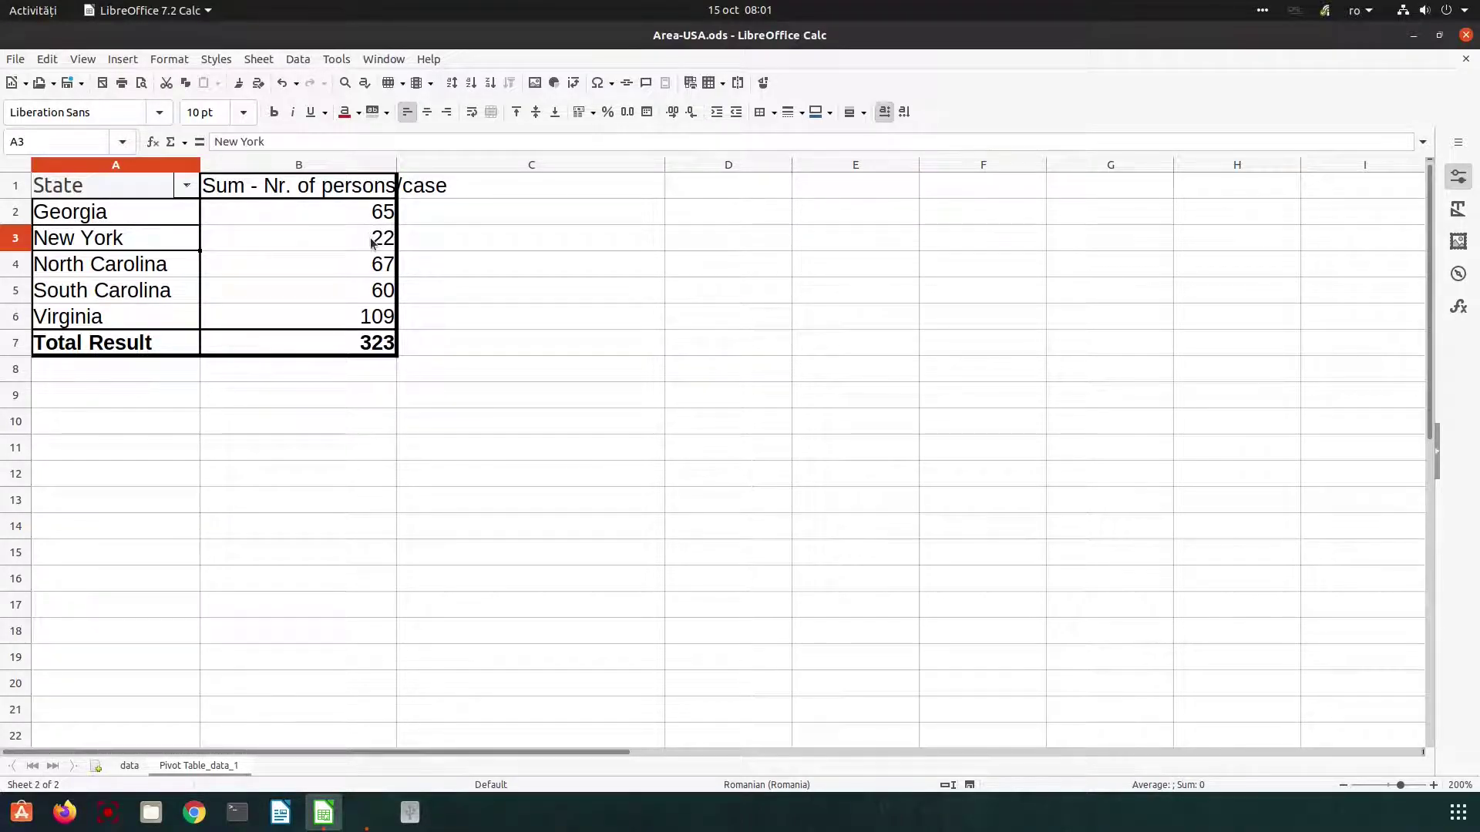
Step: Insert a pie chart from the pivot table range A1:B7
left_click_drag(347, 343, 83, 188)
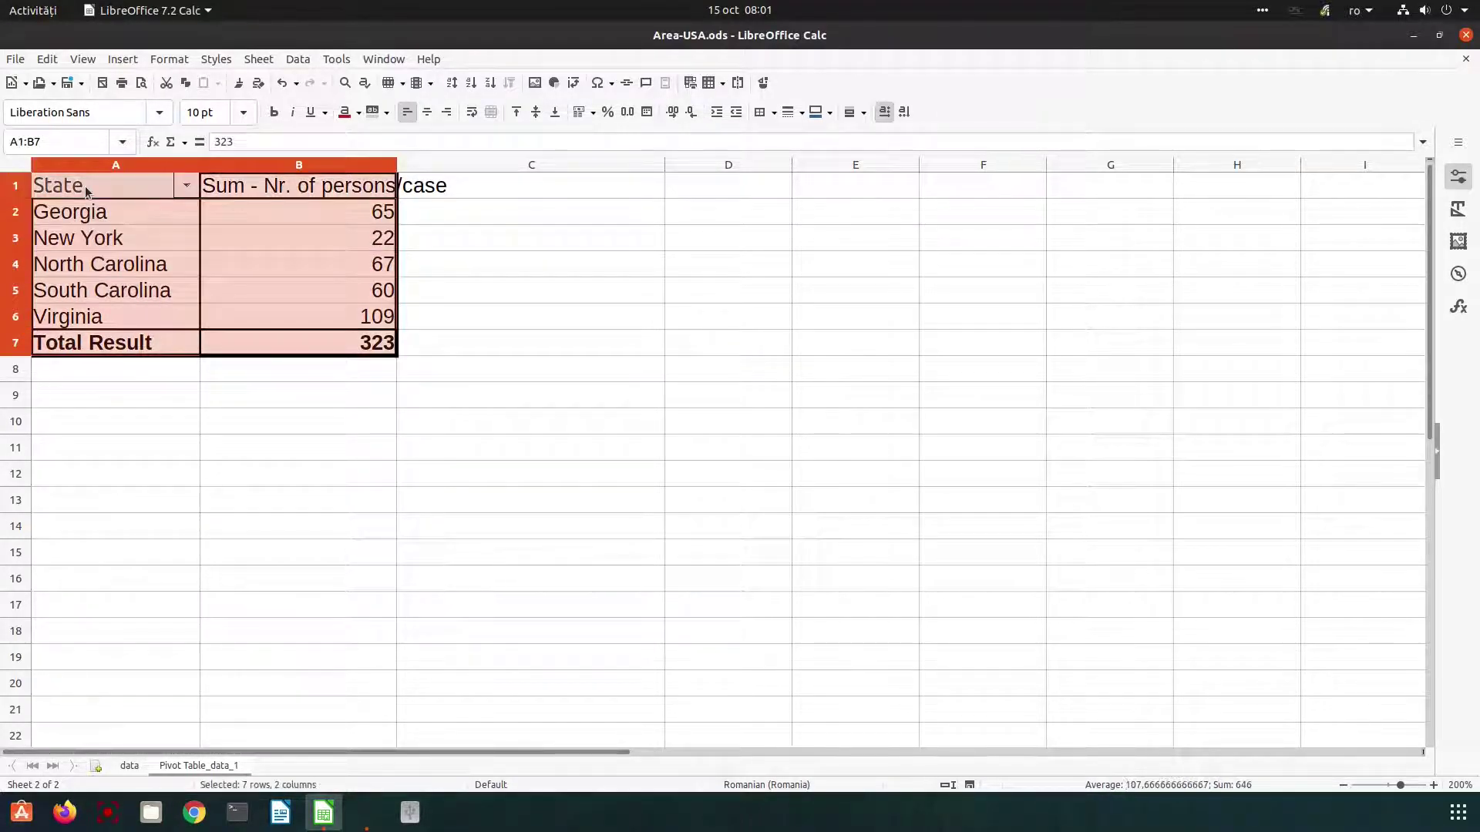
left_click(554, 83)
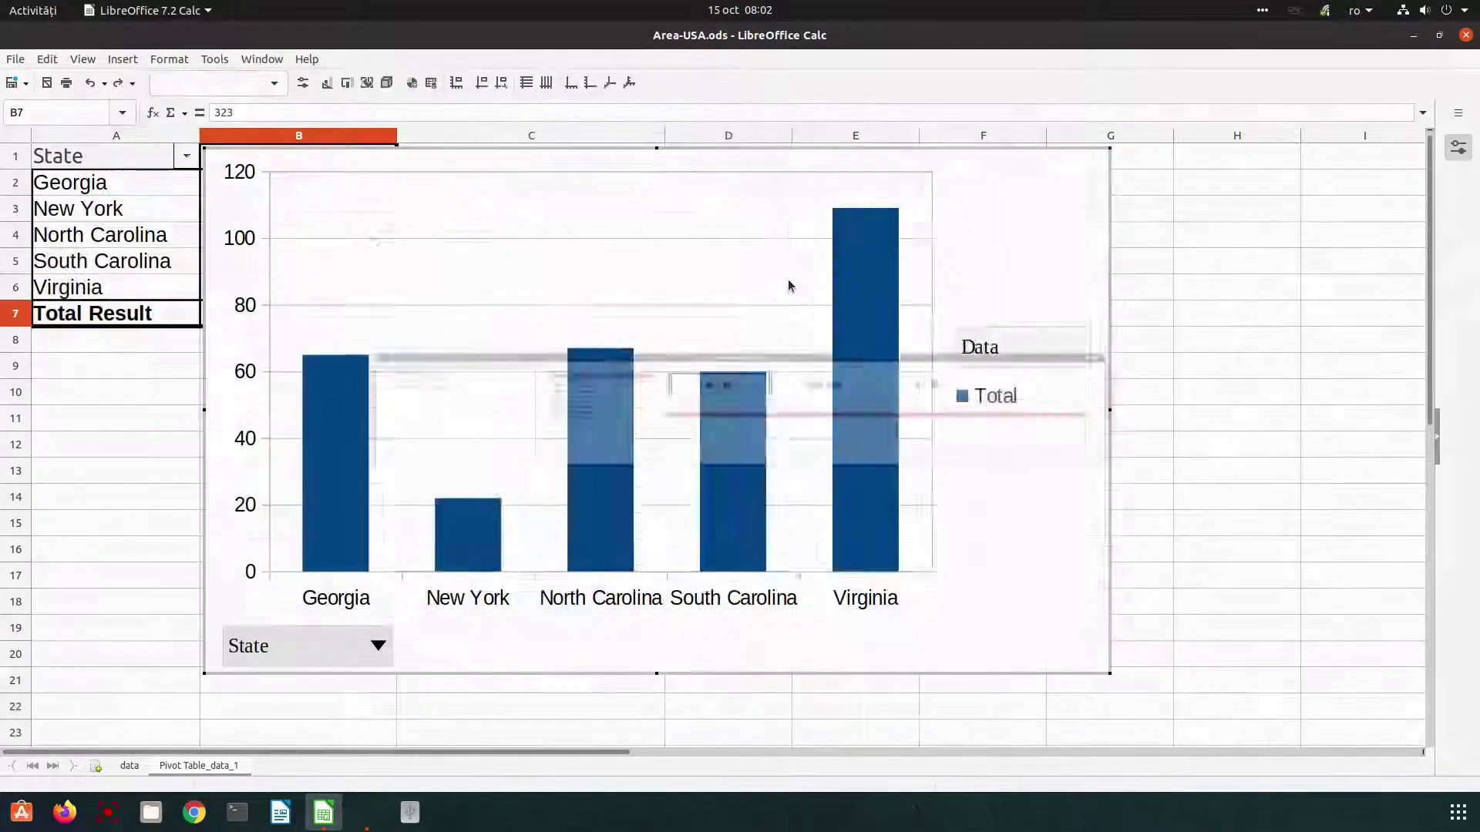
left_click(578, 330)
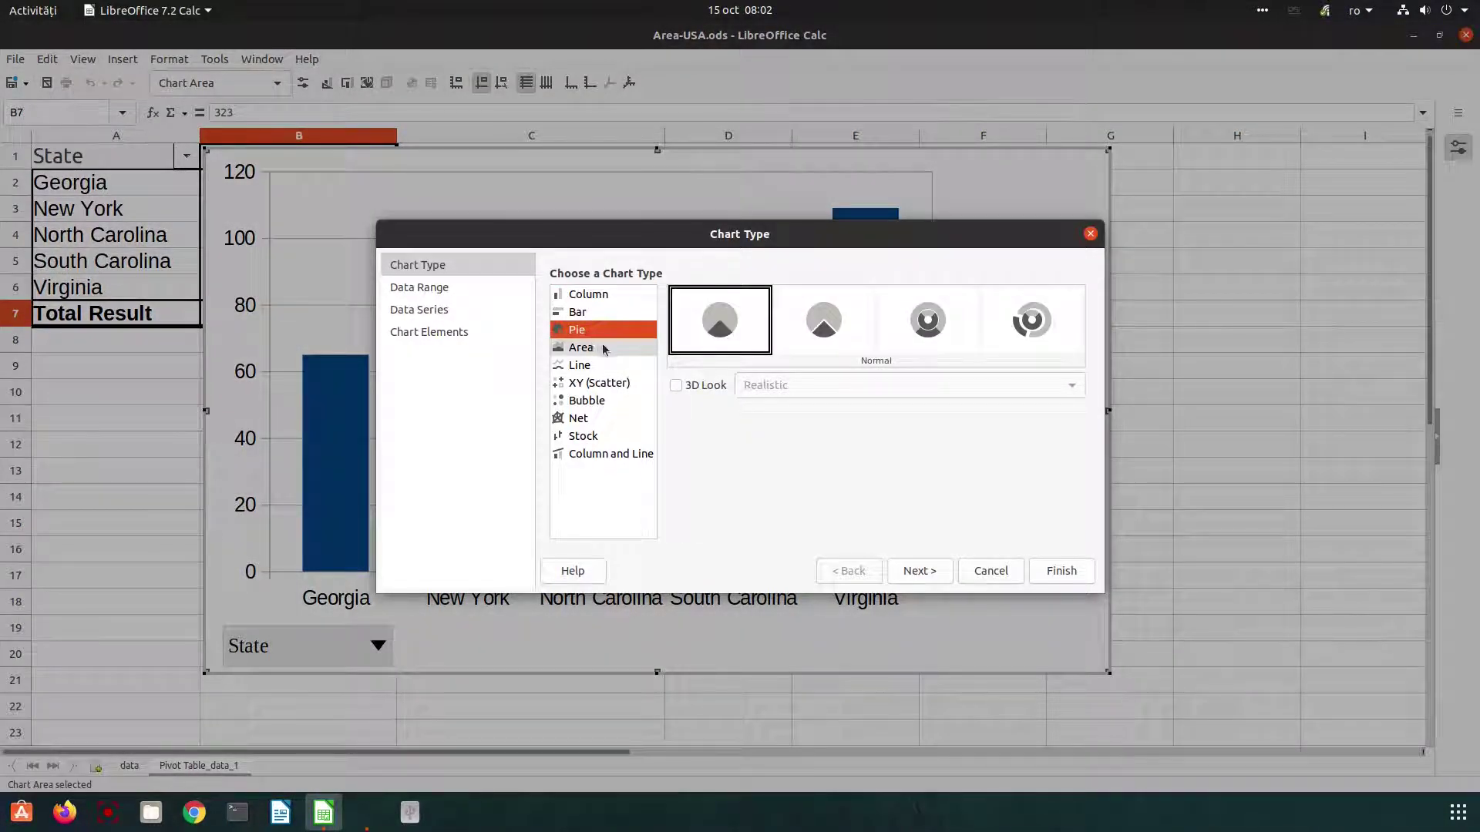
left_click(1060, 571)
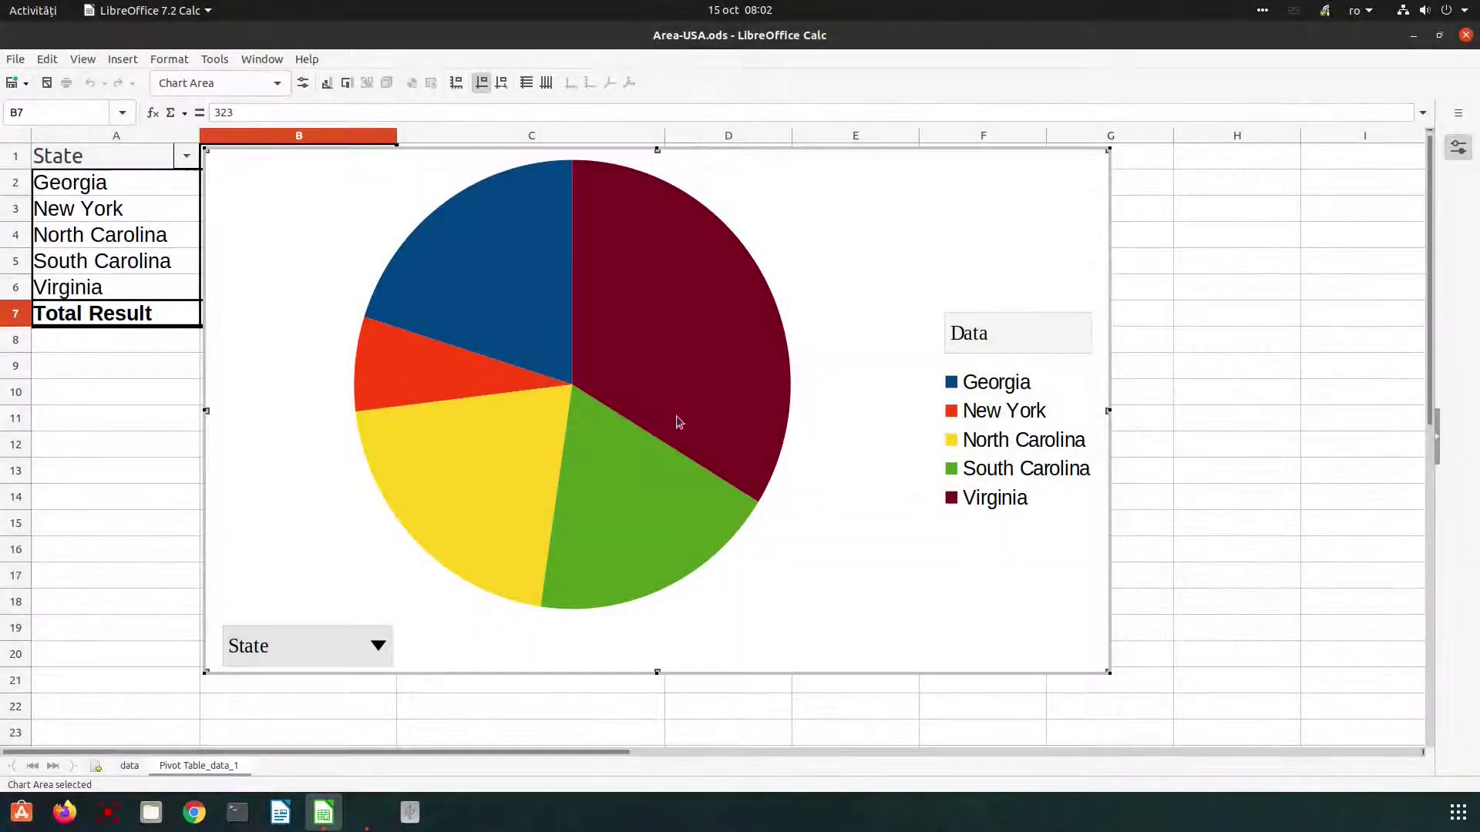
Step: Add data labels to the pie slices
right_click(606, 416)
left_click(548, 439)
double_click(459, 464)
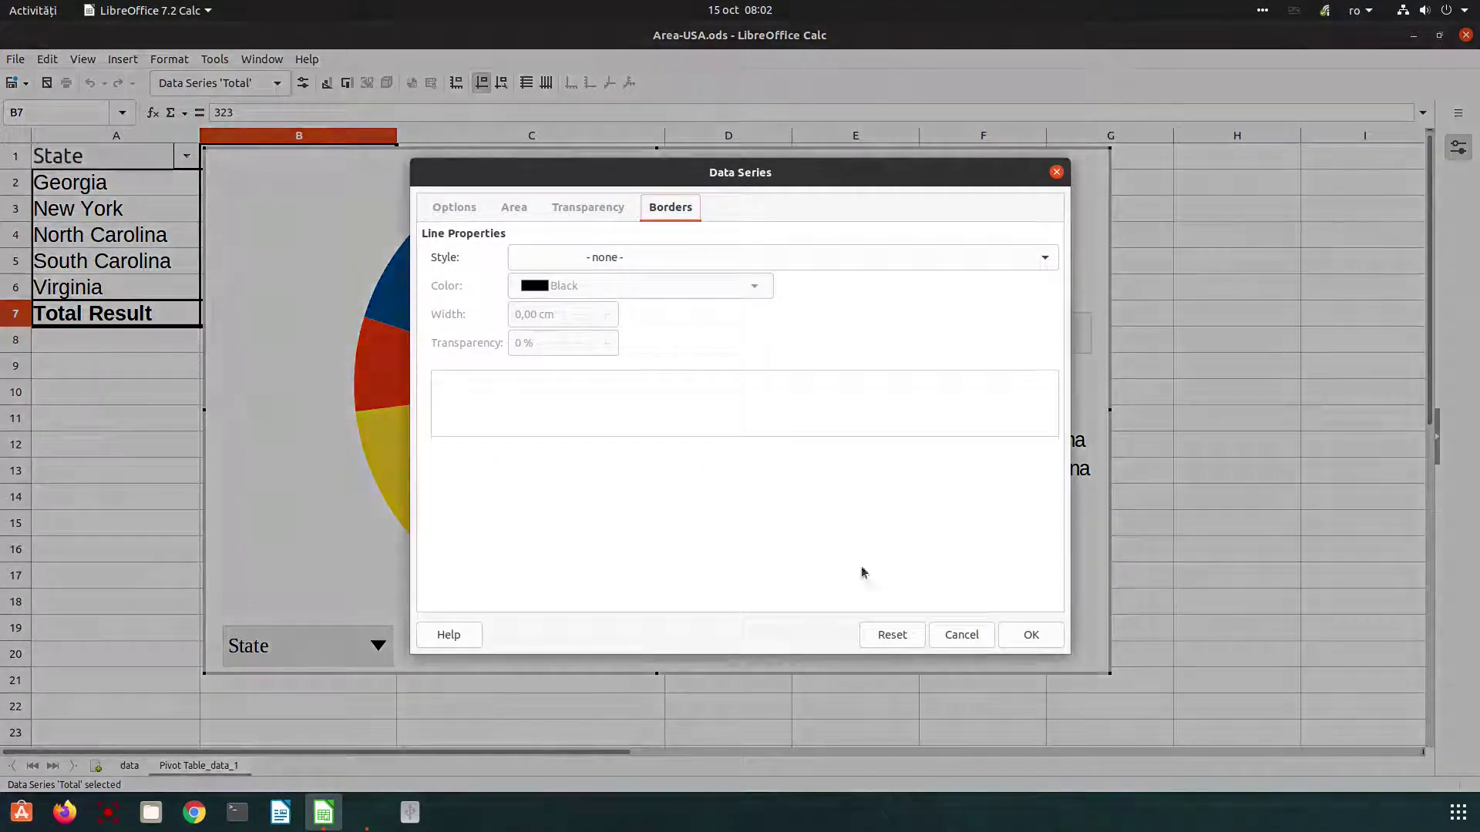
left_click(961, 634)
right_click(510, 534)
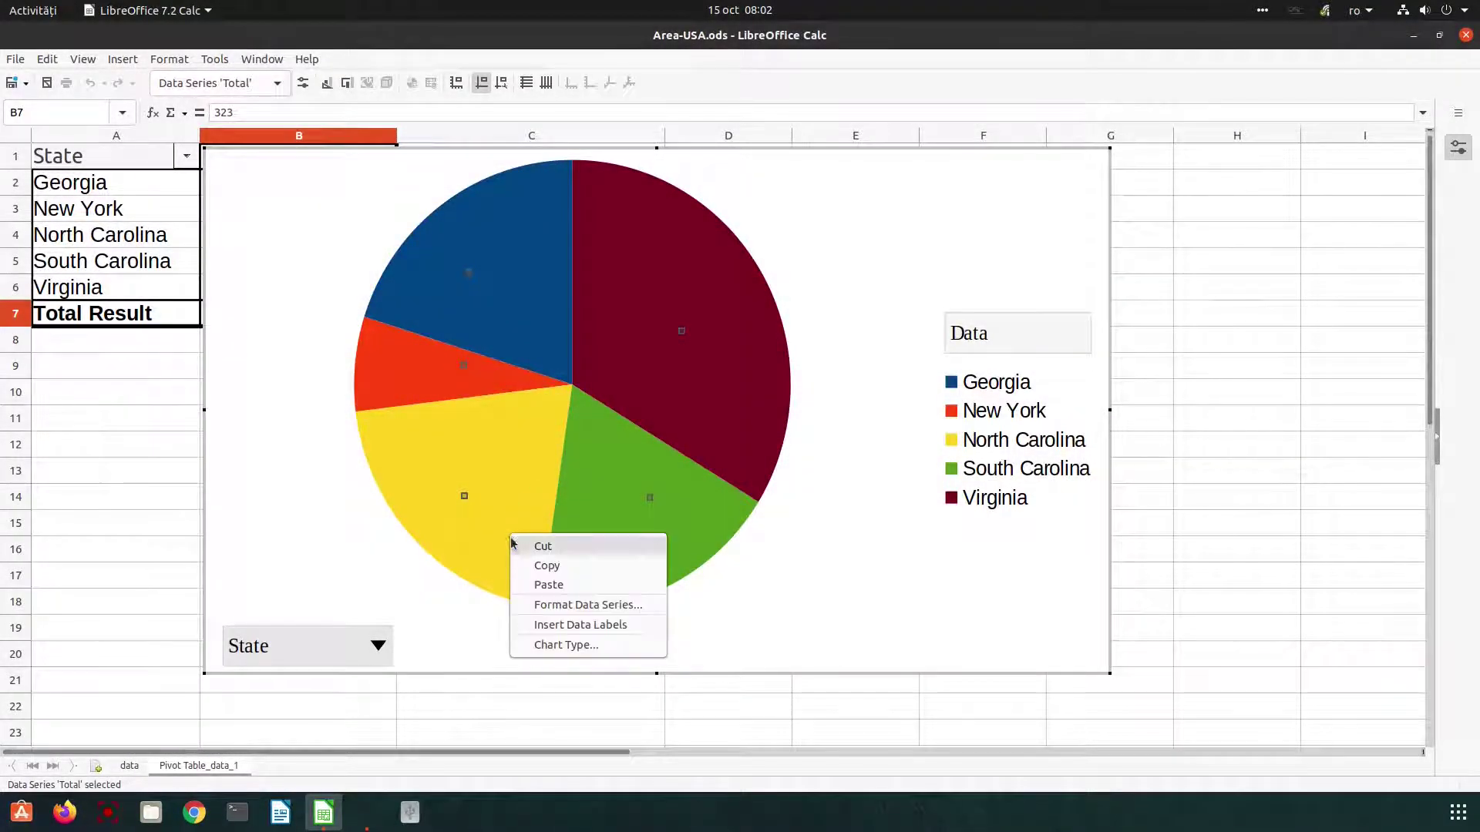
left_click(540, 624)
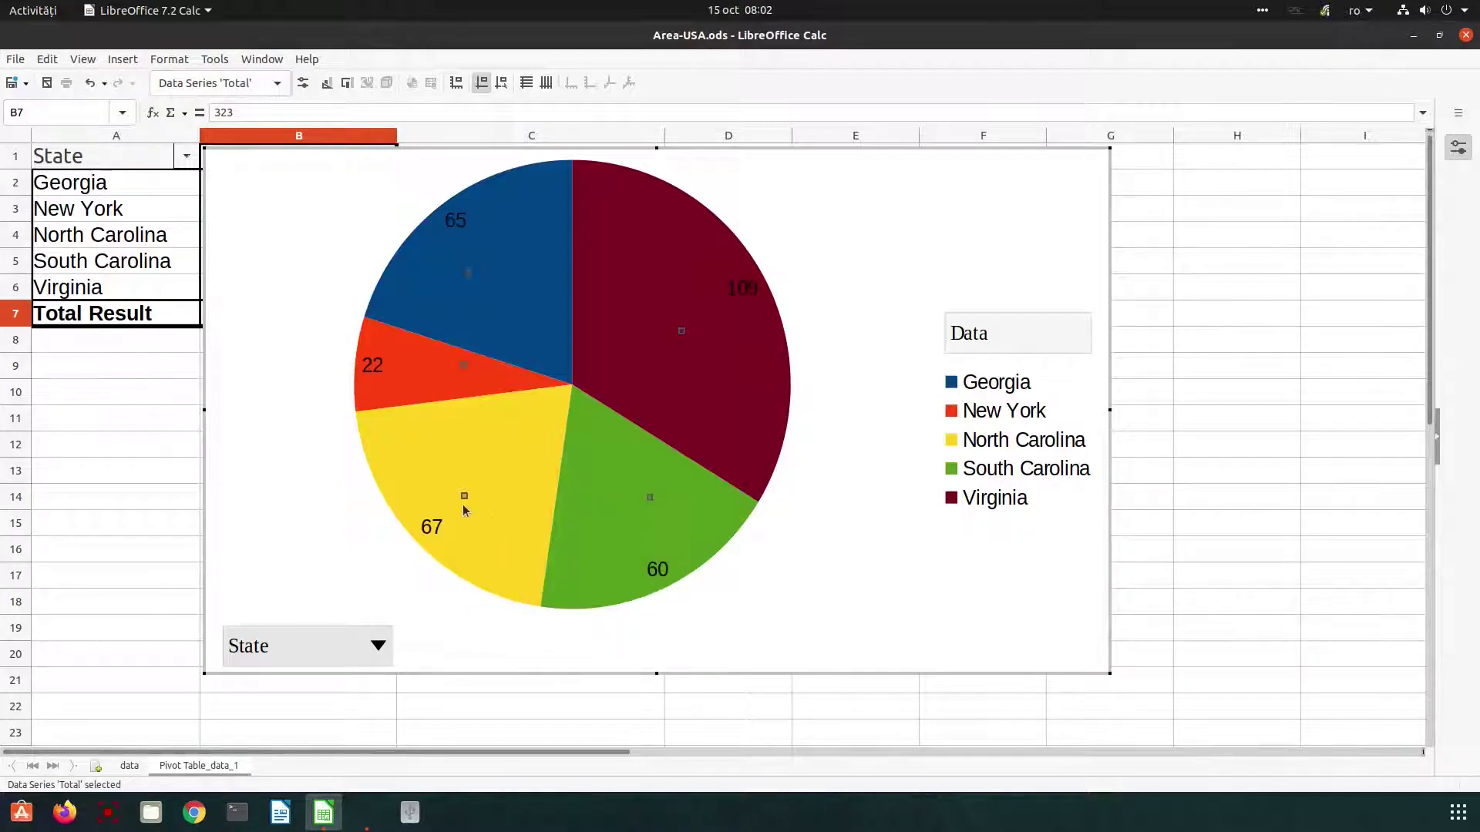
Step: Format the data labels to show category names instead of numeric values
right_click(427, 521)
left_click(501, 599)
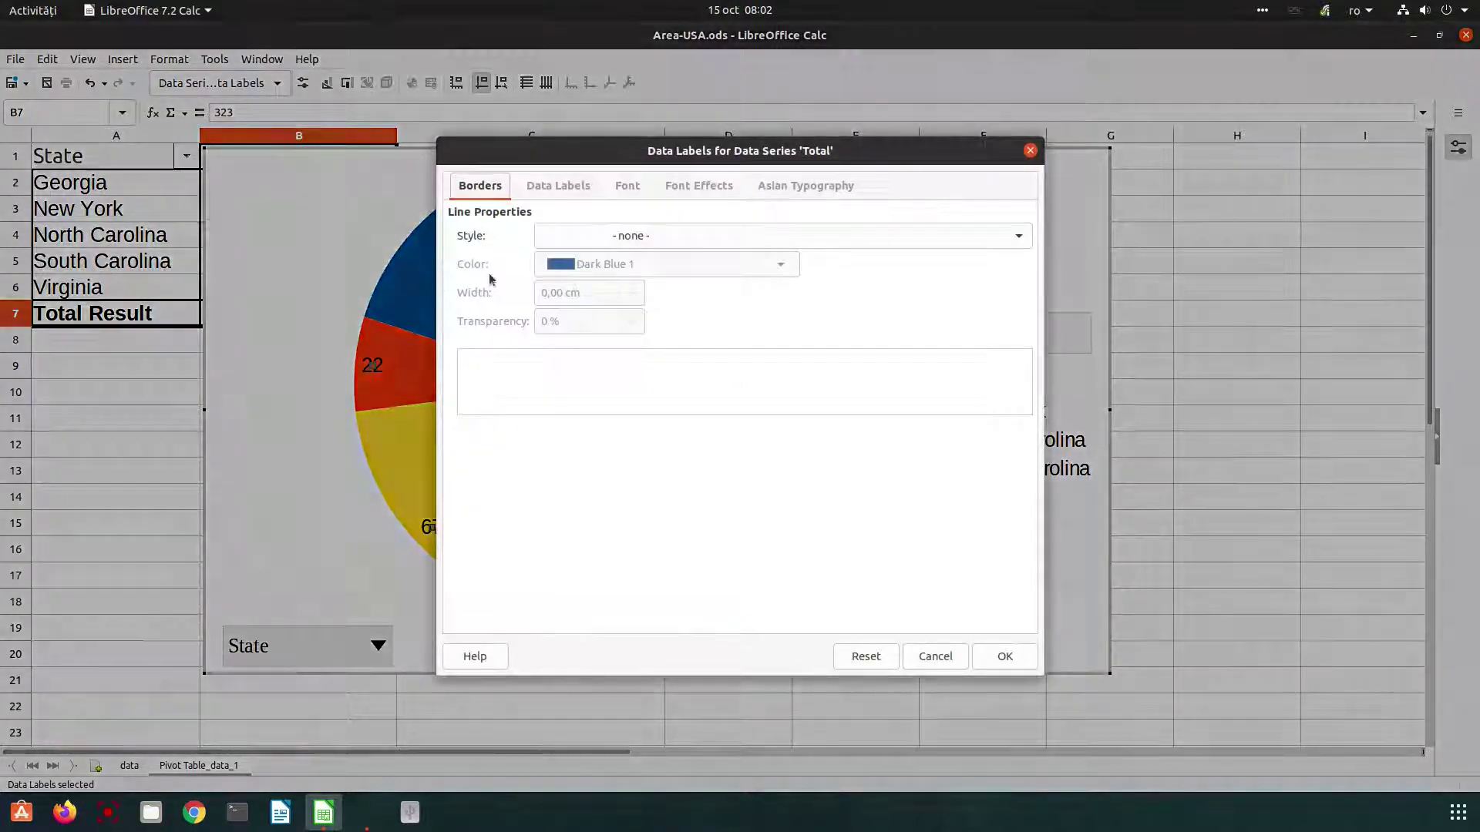
left_click(551, 188)
left_click(515, 298)
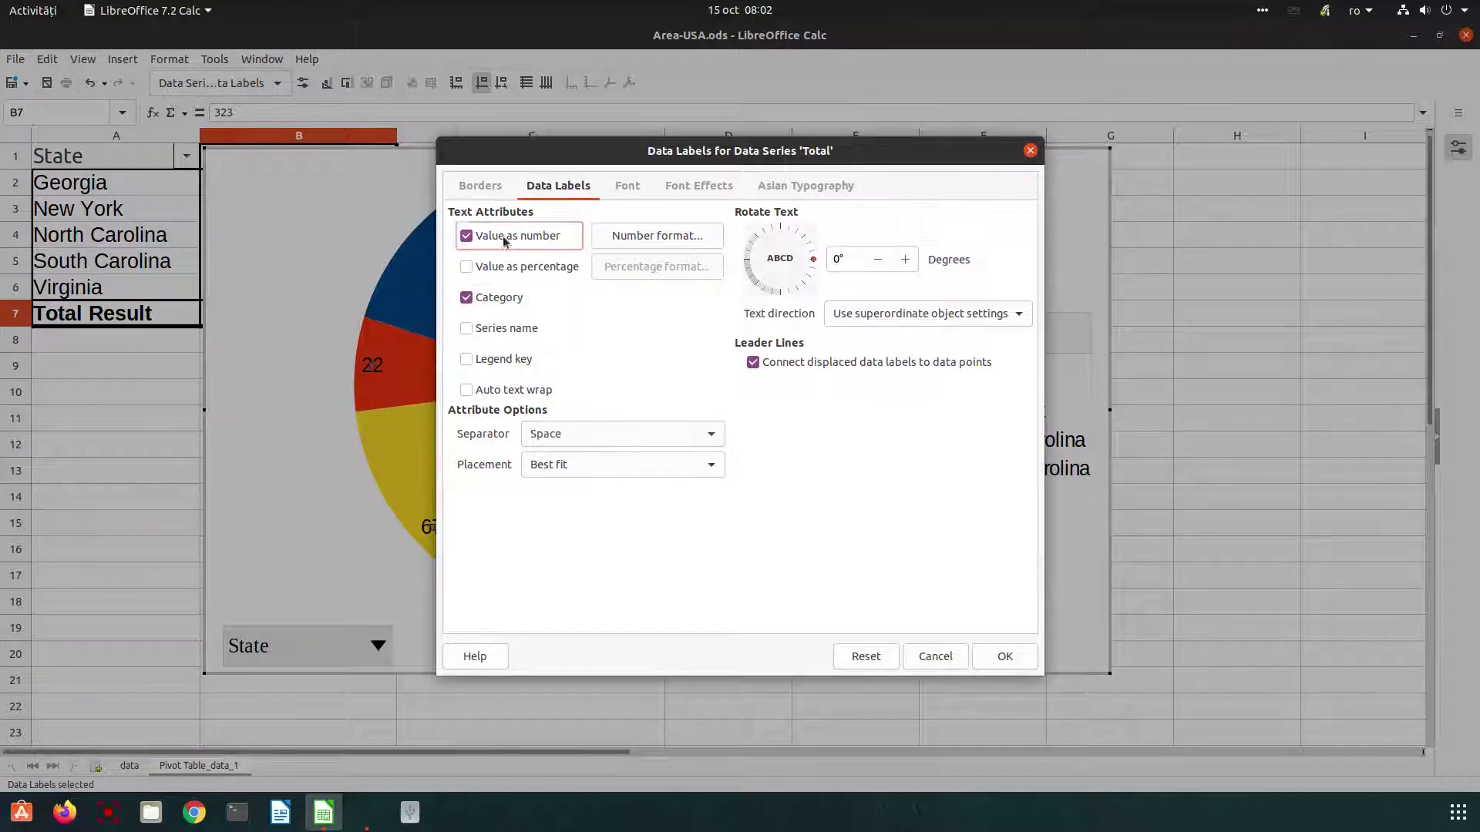
left_click(503, 236)
left_click(982, 654)
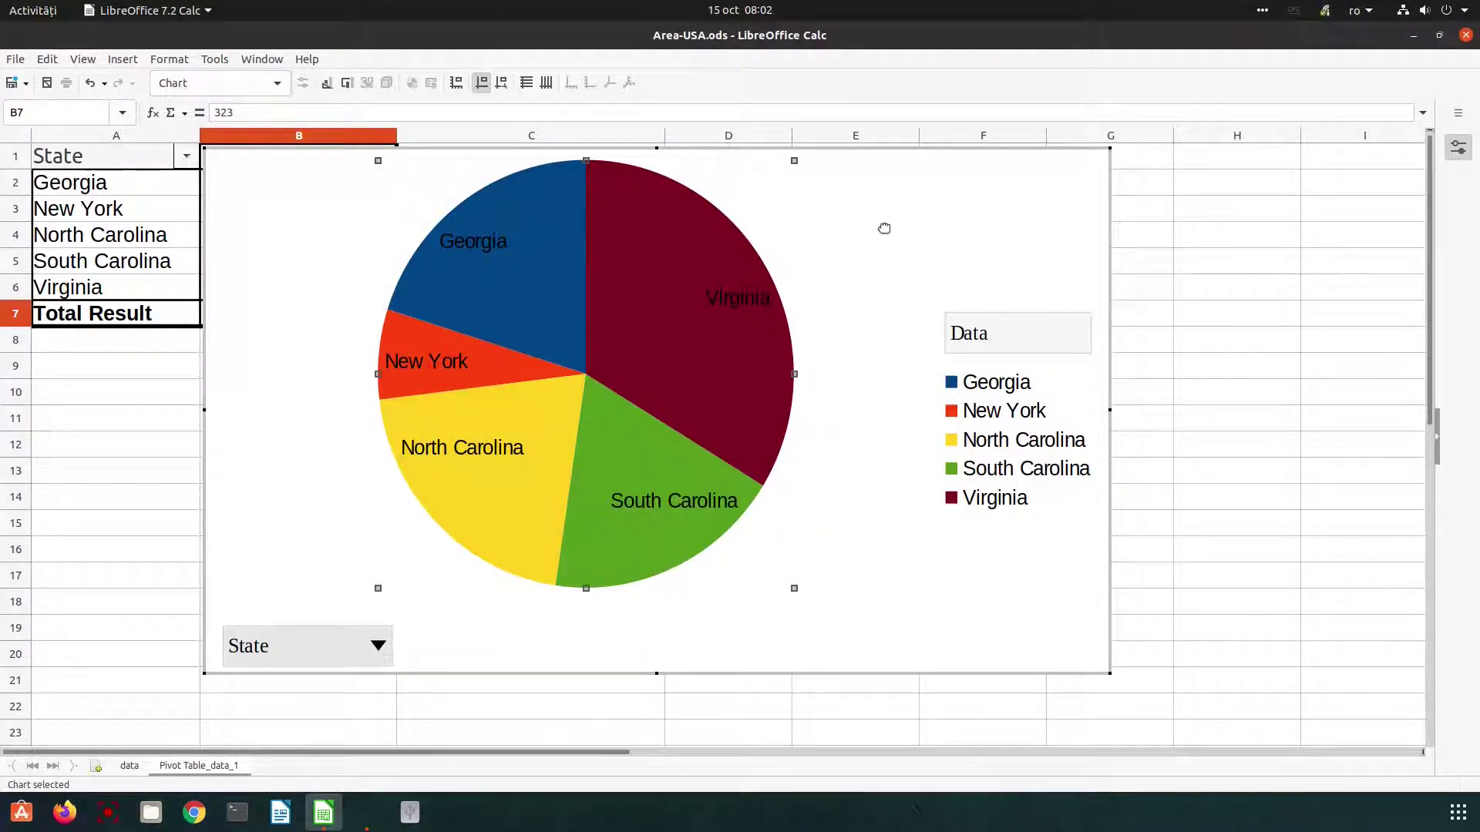
Step: Shift the pie right inside the chart, then move the whole chart right past column B
left_click_drag(885, 228, 984, 209)
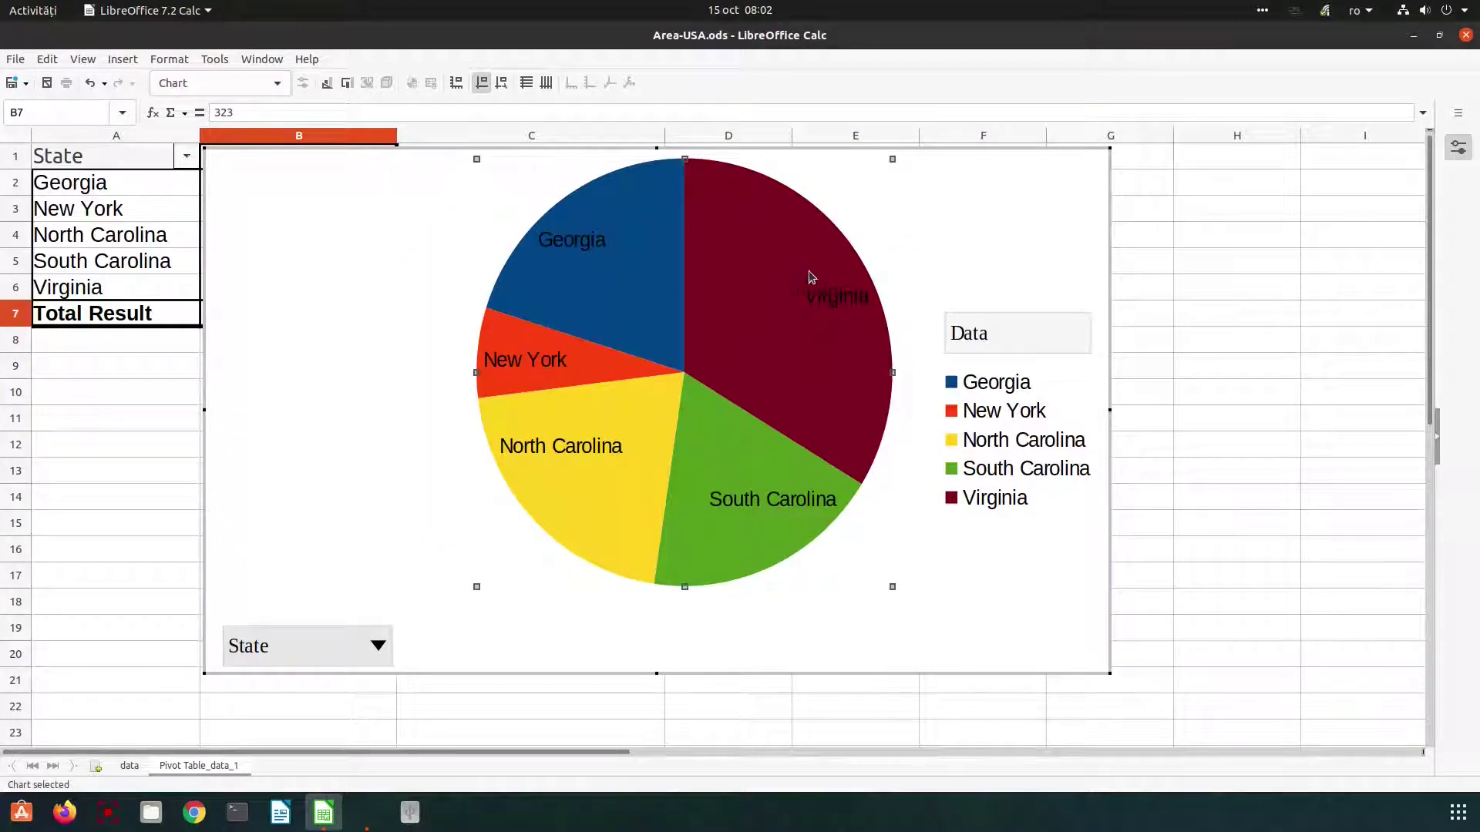
left_click(729, 269)
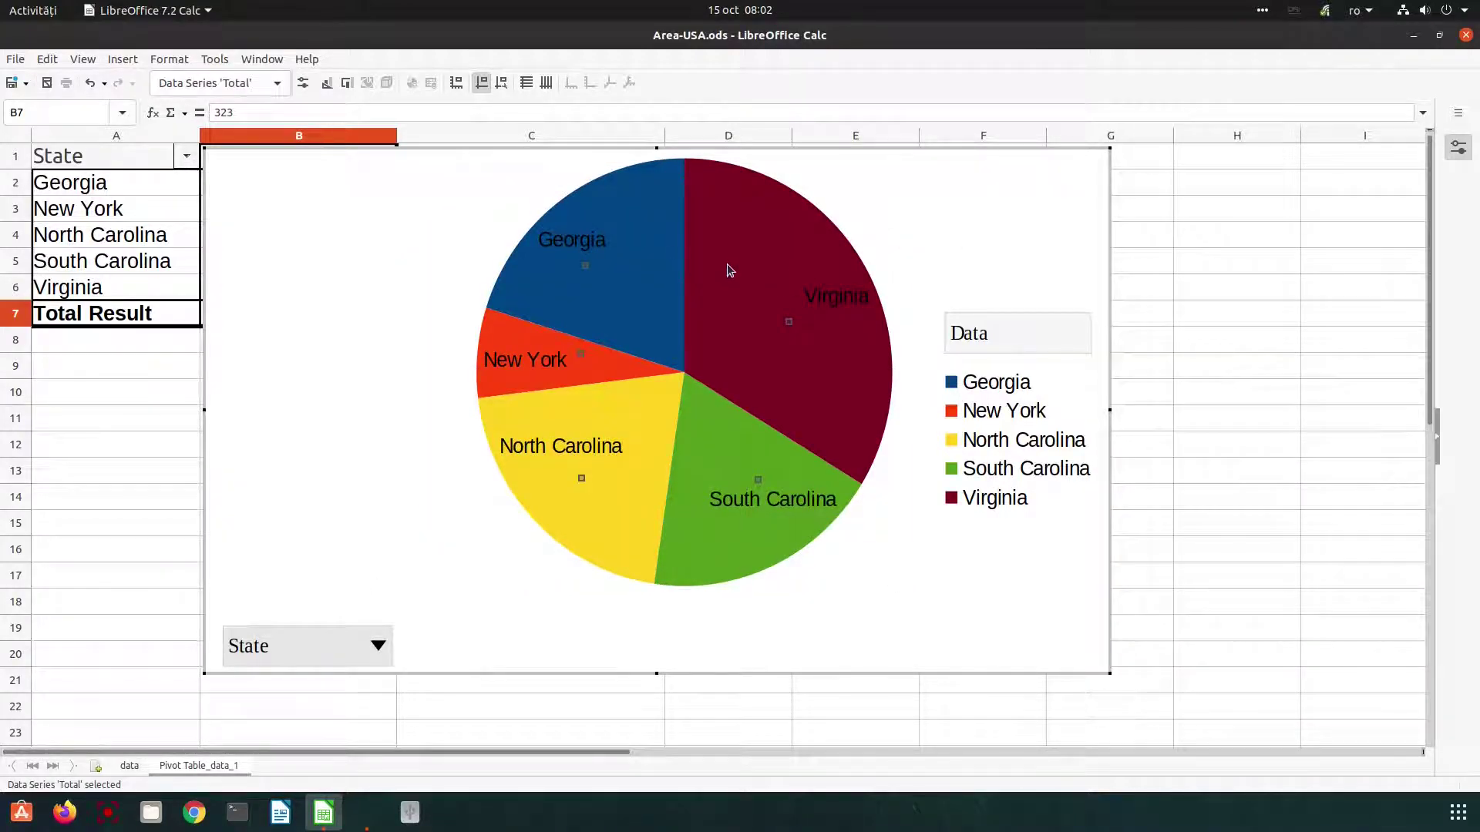
left_click(1007, 250)
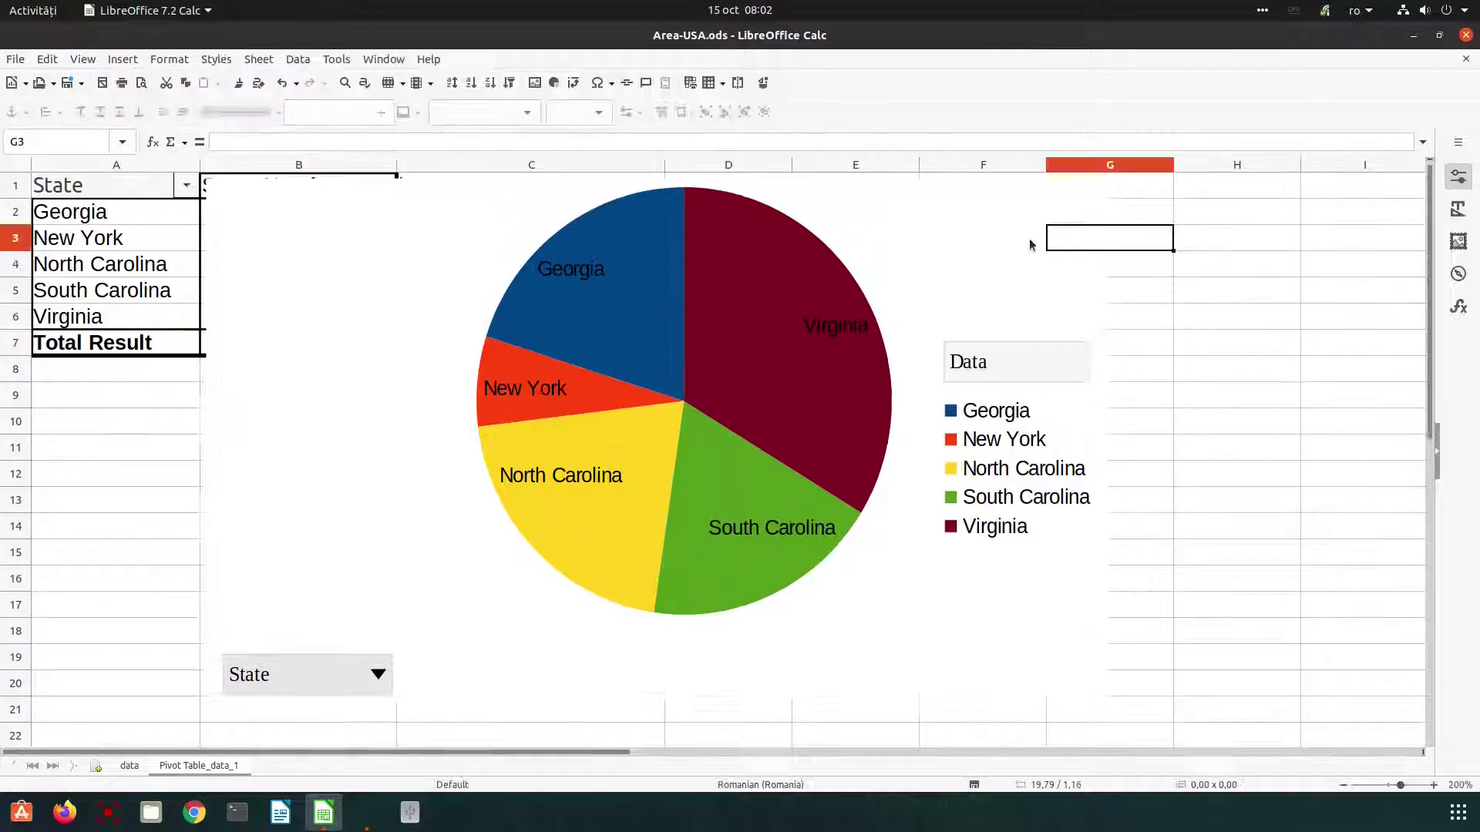
left_click_drag(858, 261, 1061, 258)
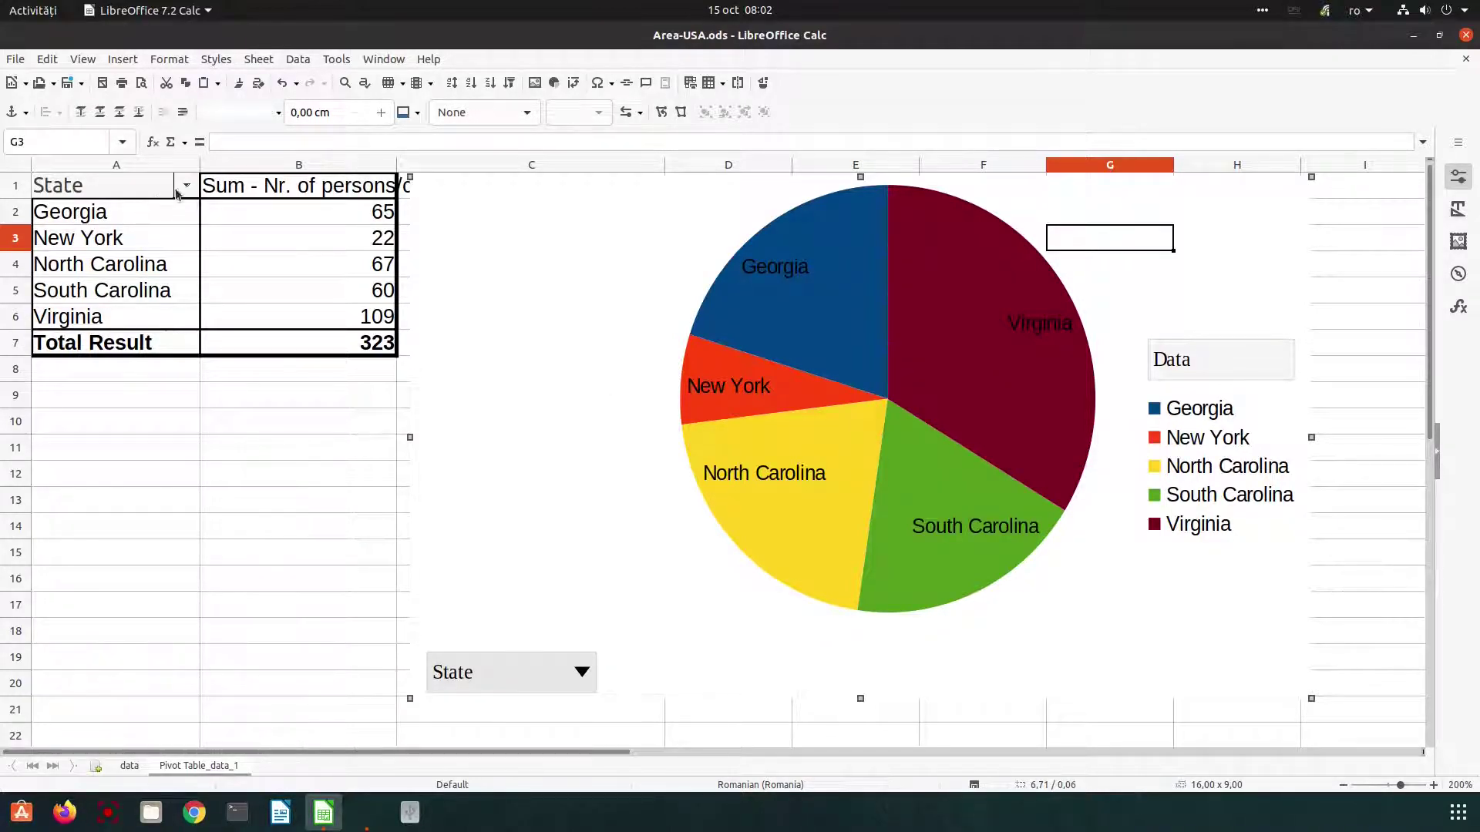
left_click_drag(500, 664, 496, 664)
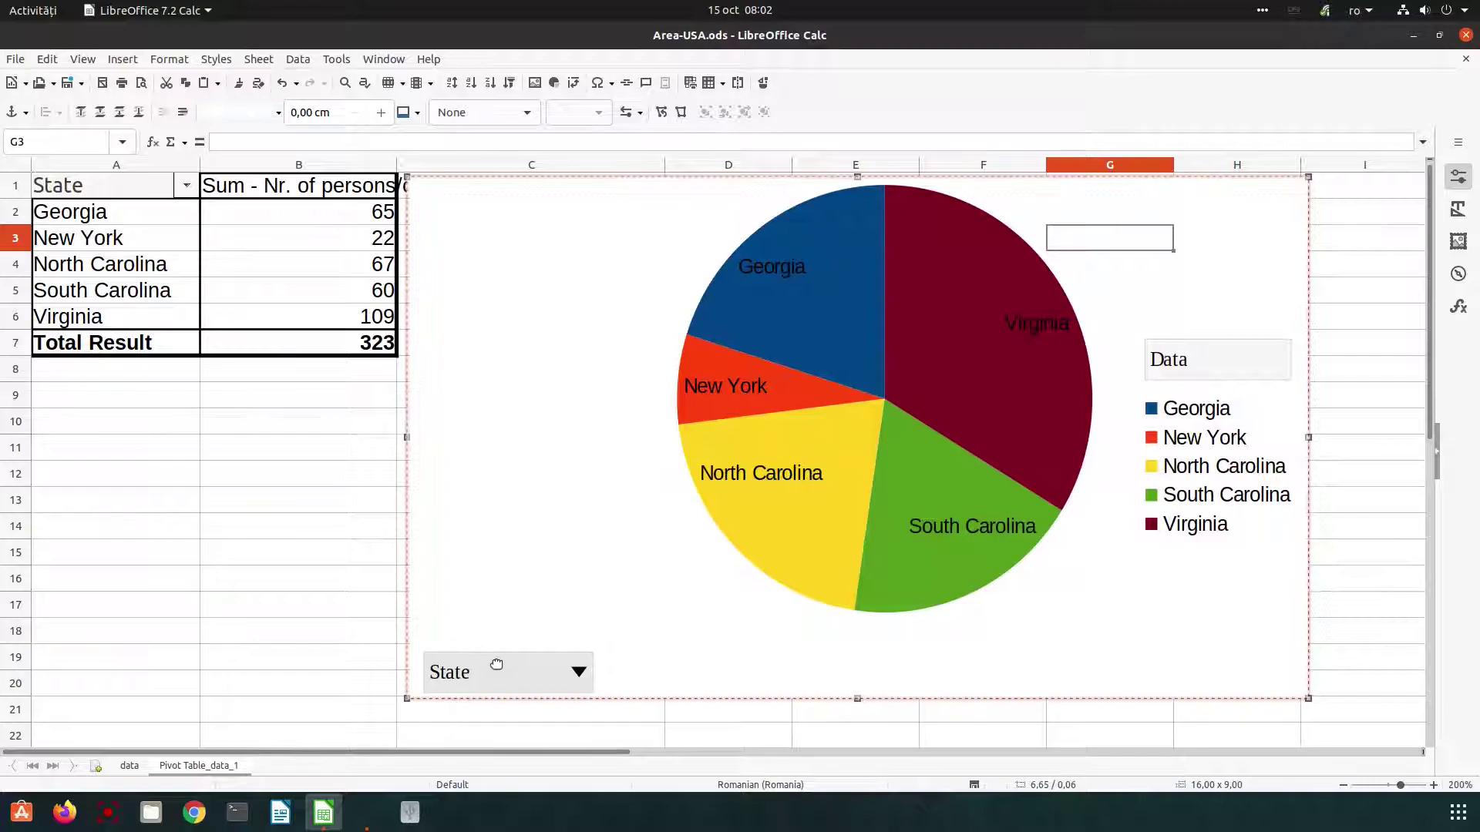
Step: In chart edit mode, filter New York out of the chart's State field
double_click(519, 603)
left_click(547, 650)
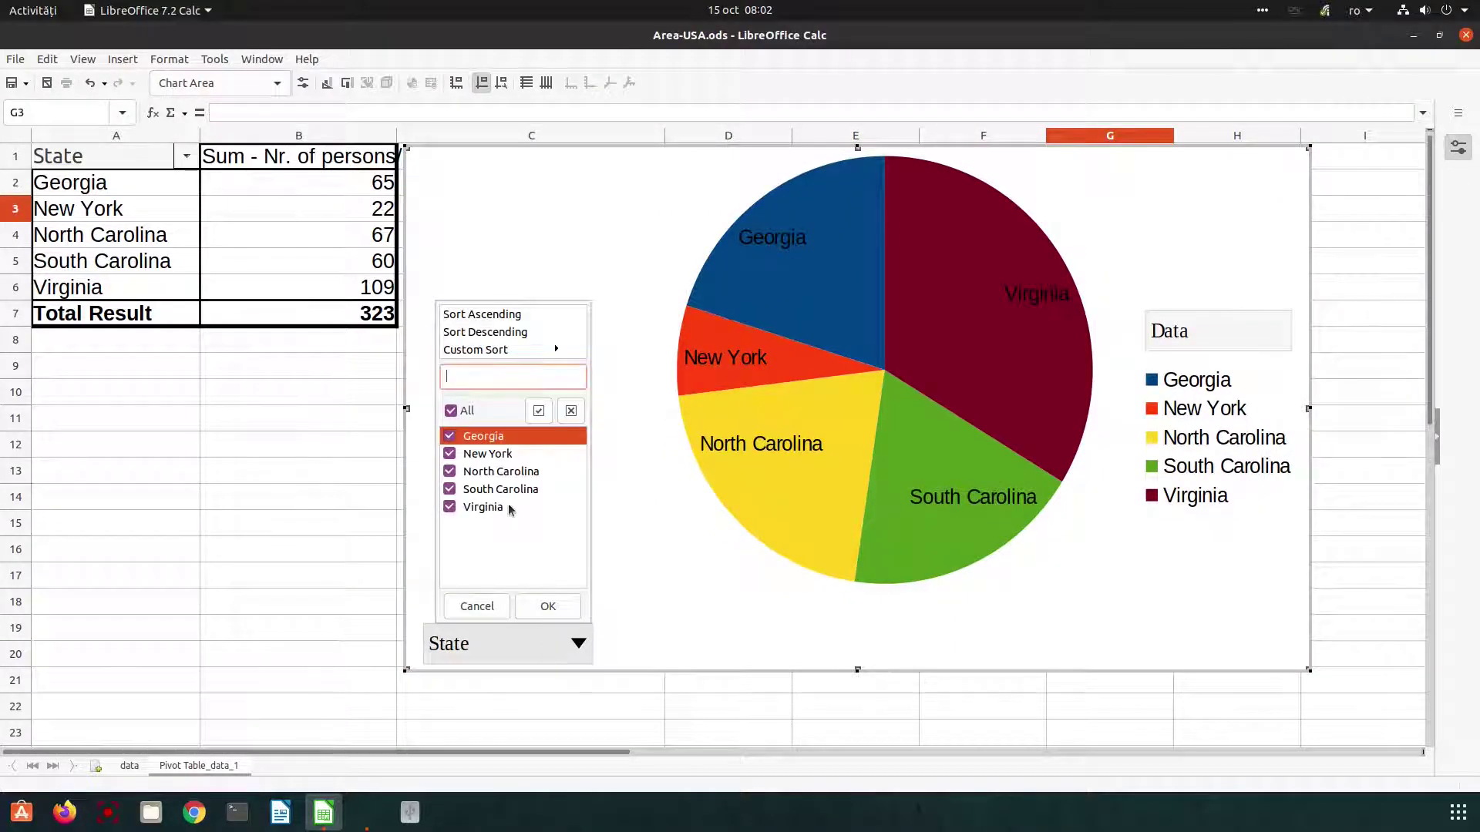
left_click(450, 453)
left_click(548, 606)
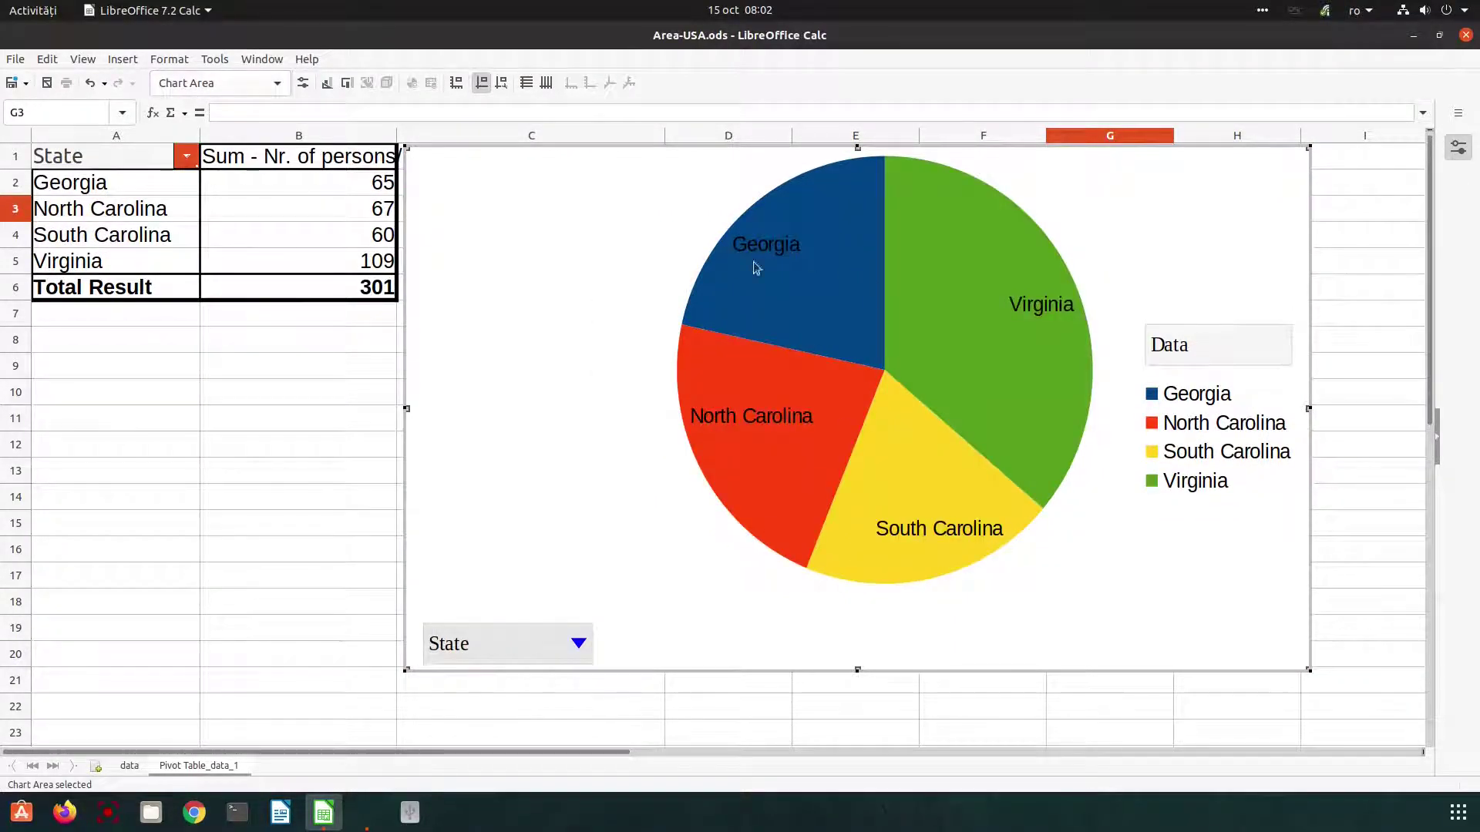
left_click(173, 339)
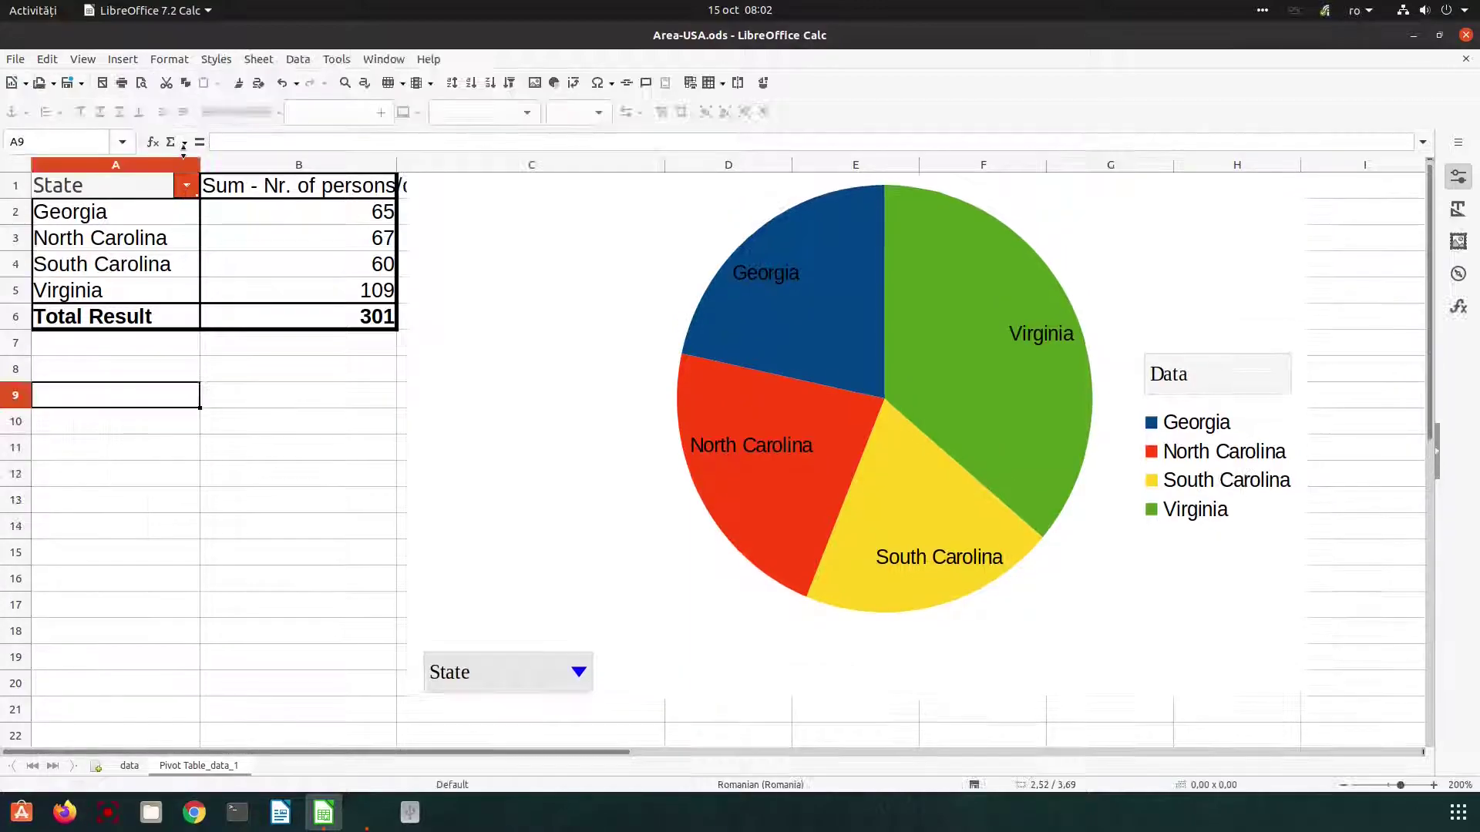
Step: Hide Georgia with the pivot's State filter, then restore all five states
left_click(186, 185)
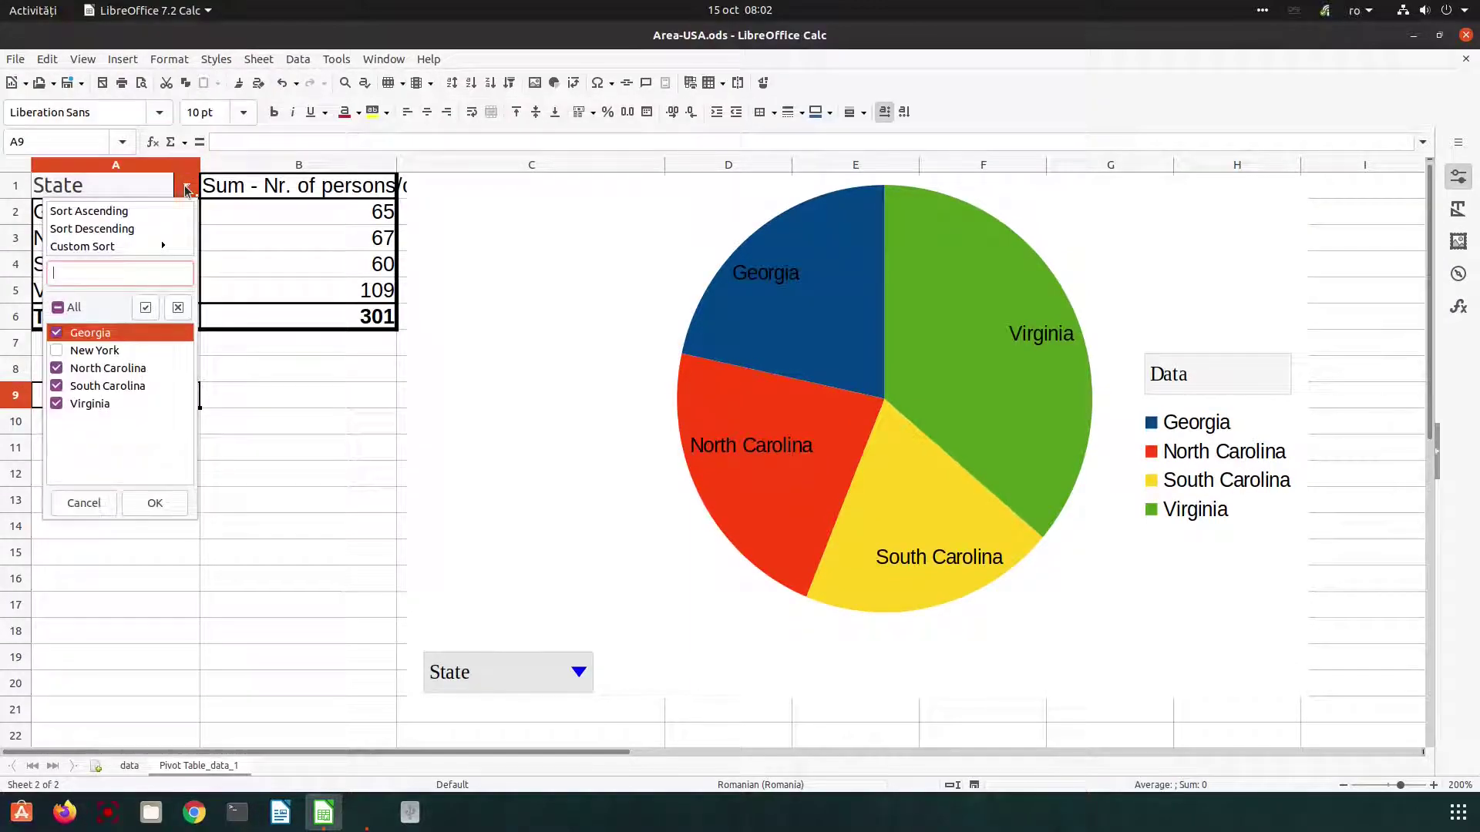
left_click(58, 335)
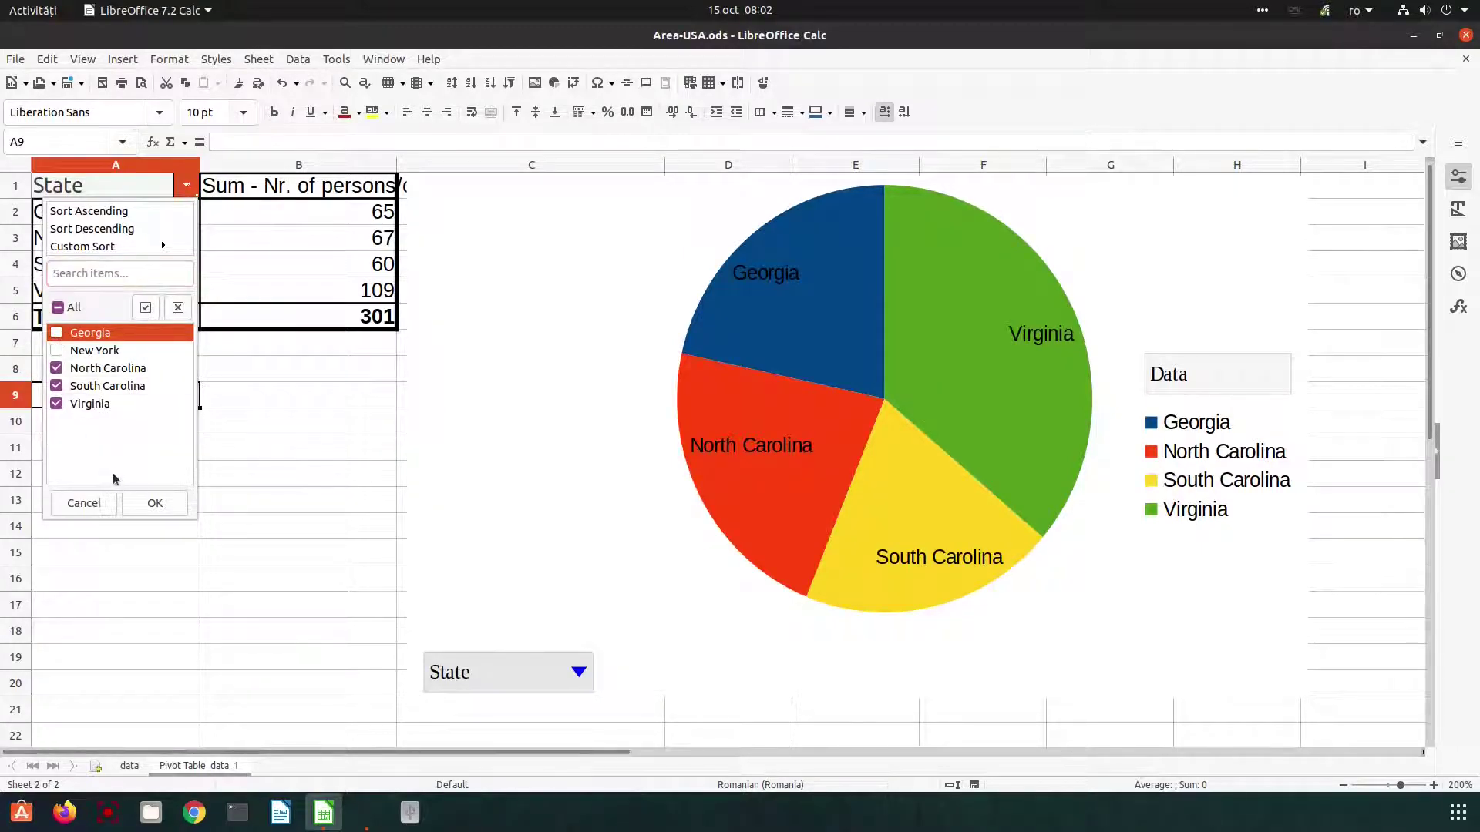
left_click(152, 500)
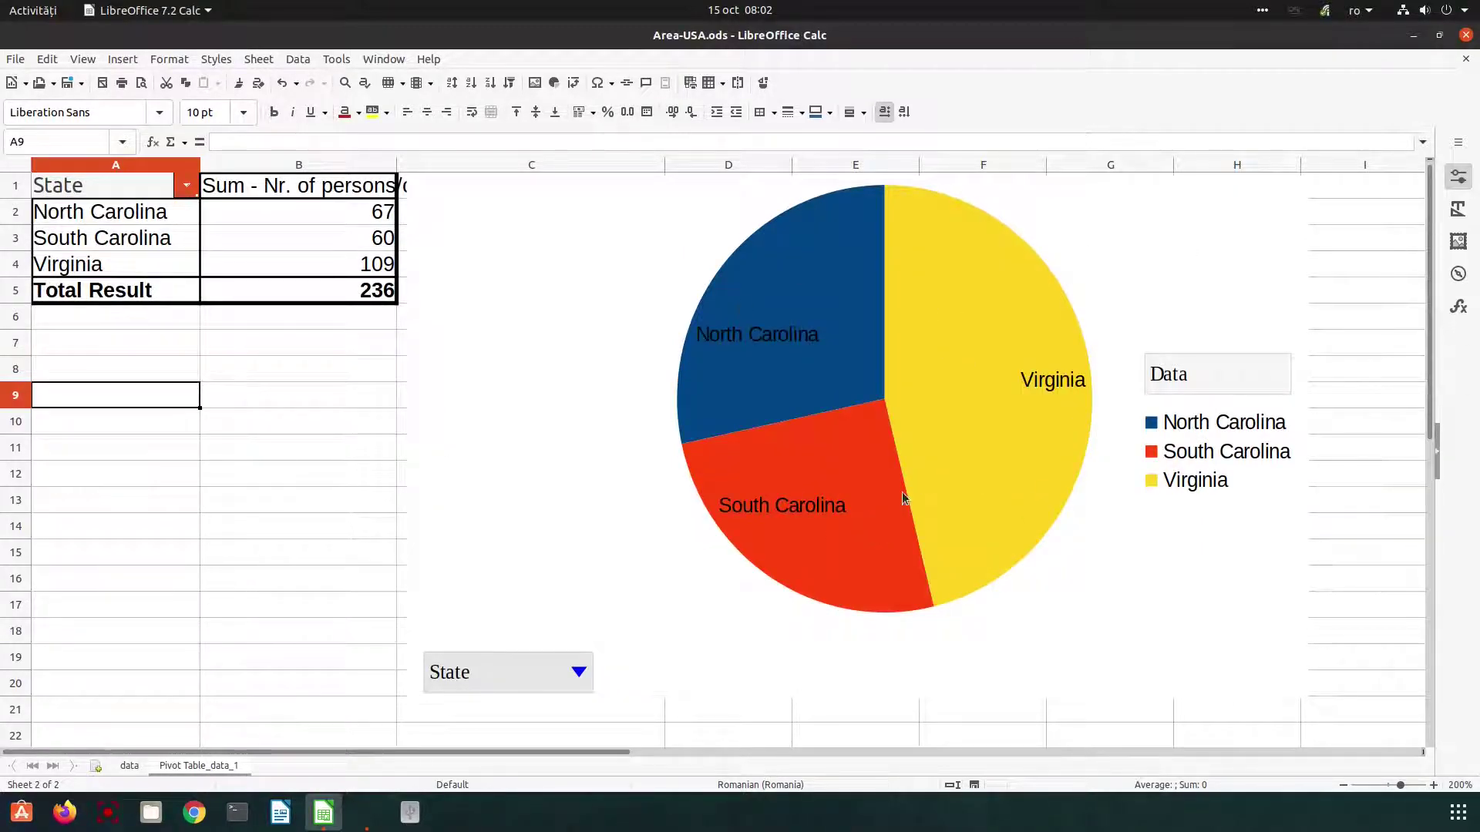
left_click(187, 187)
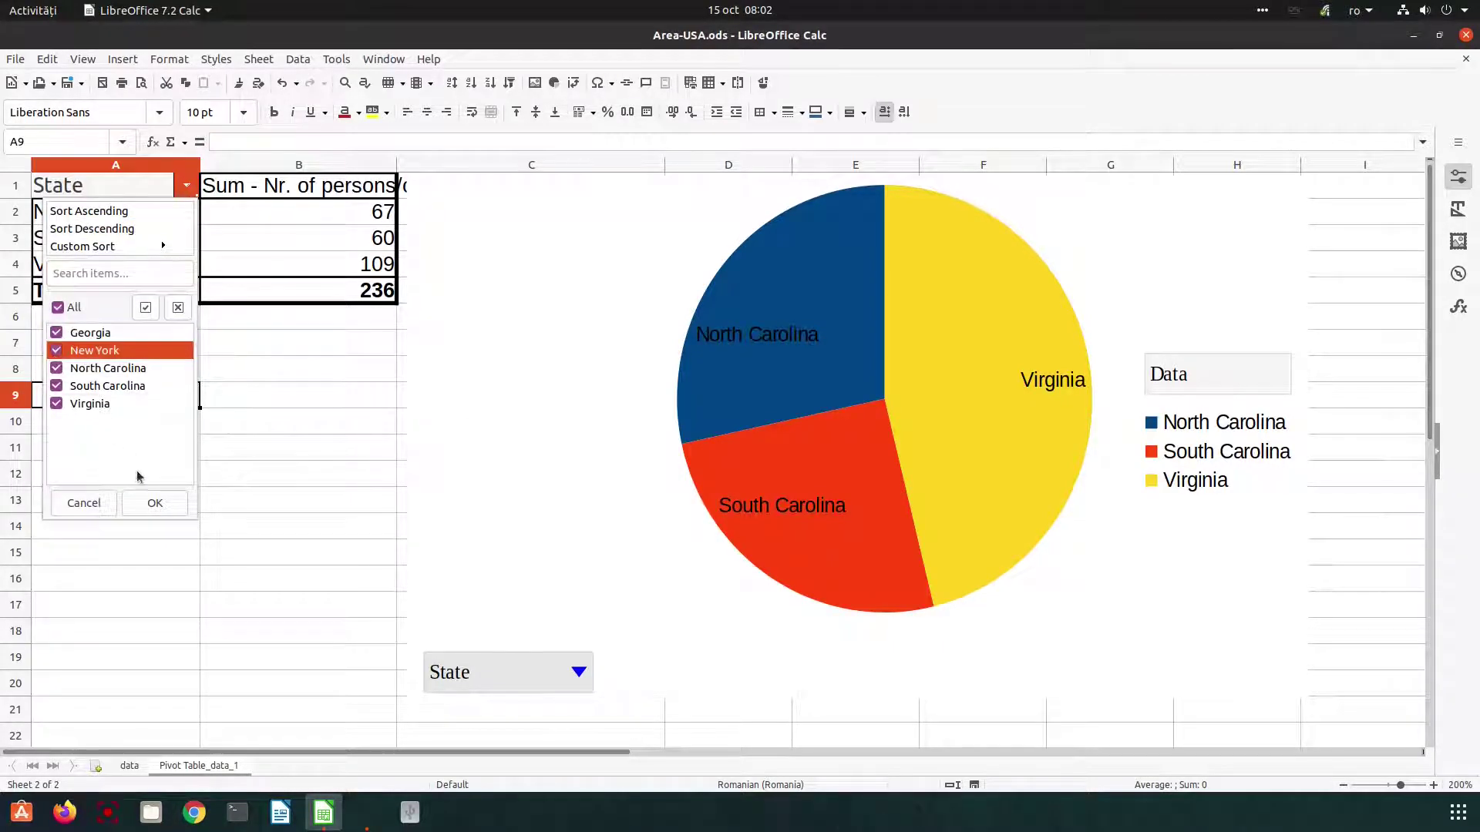
left_click(155, 503)
left_click(291, 347)
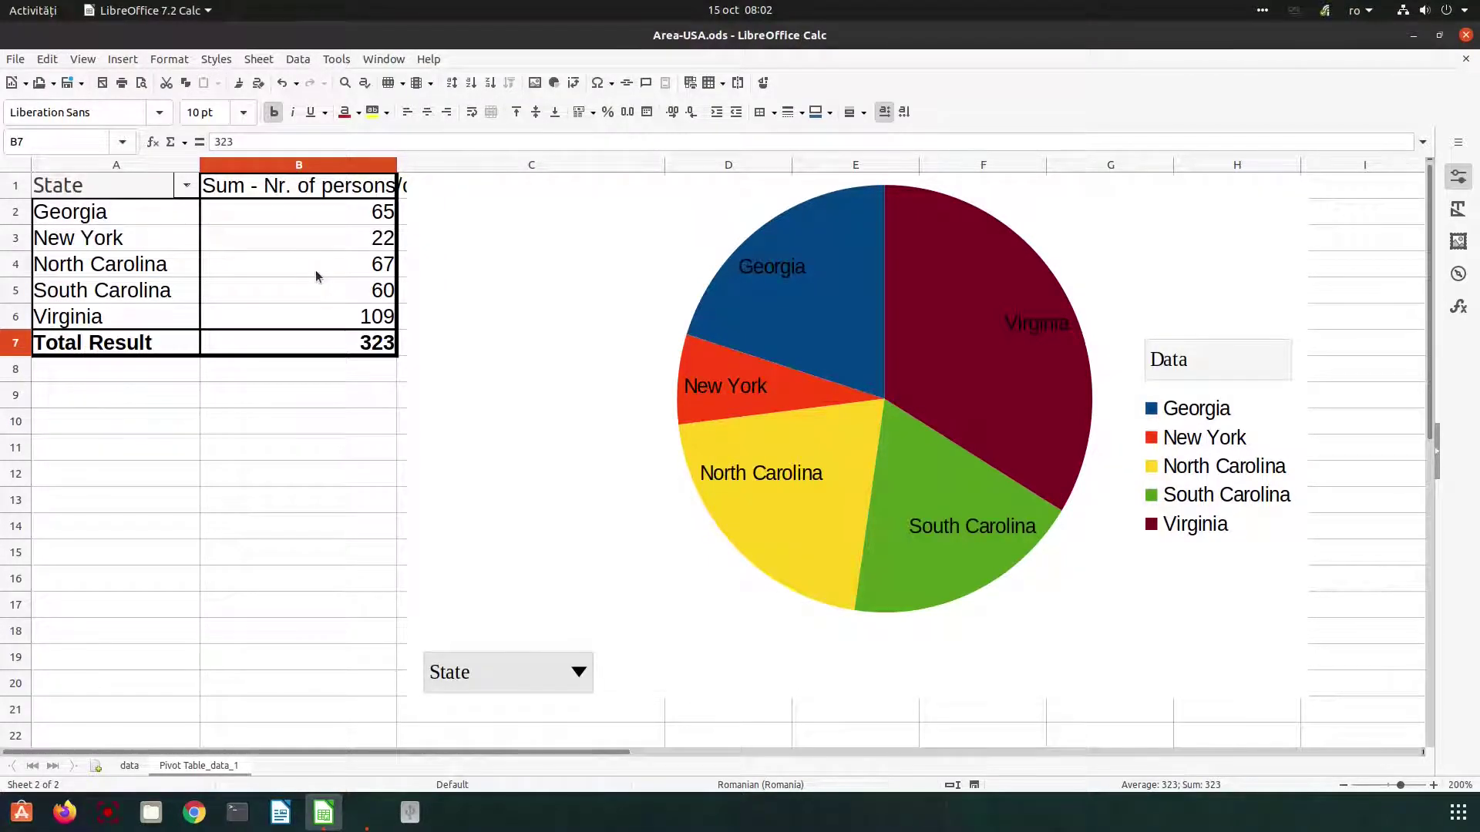
Step: Open the pivot's Filter dialog and set the condition Nr. of persons/case >= 1
right_click(130, 194)
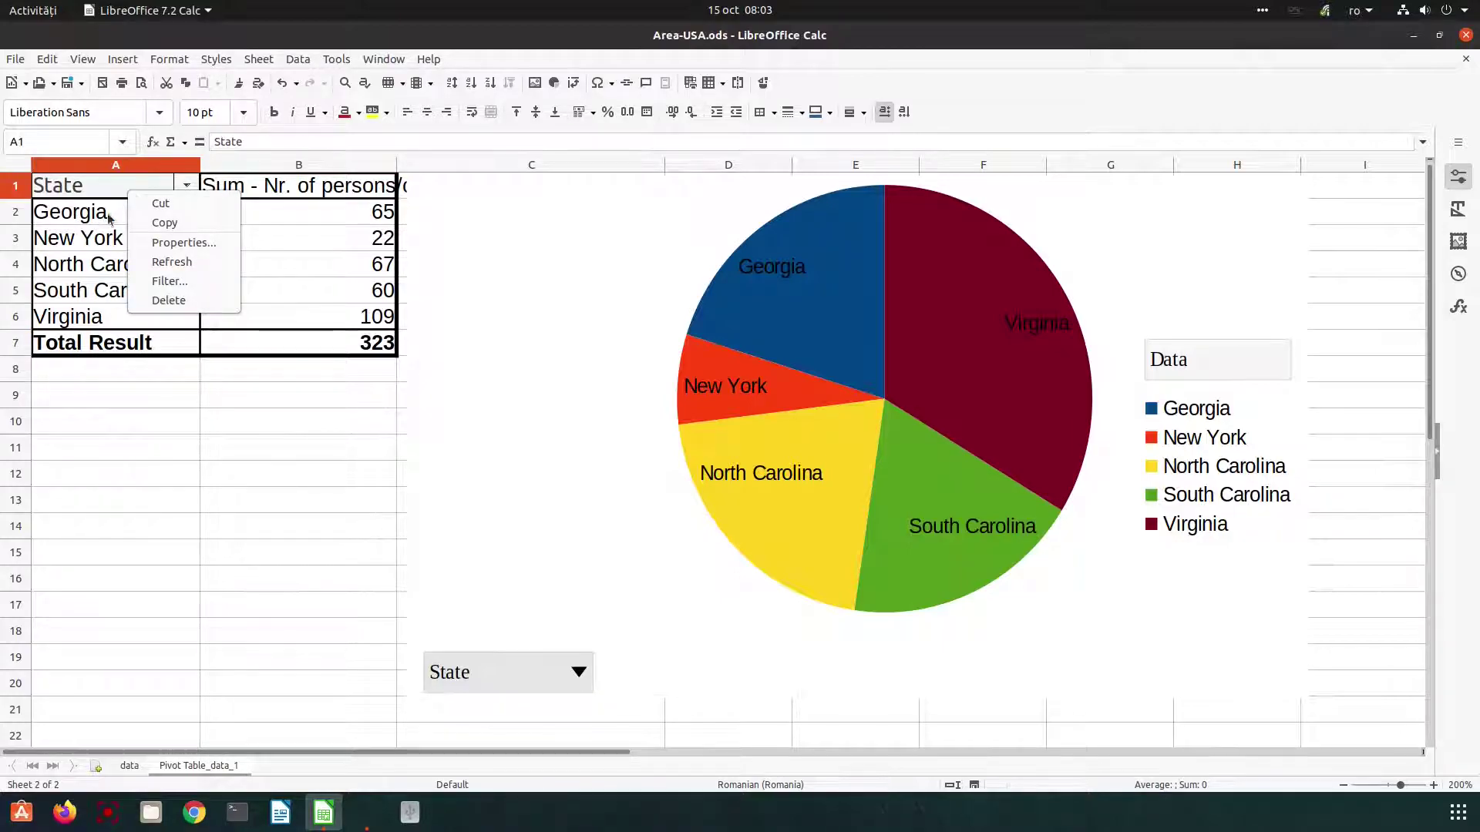
left_click(144, 287)
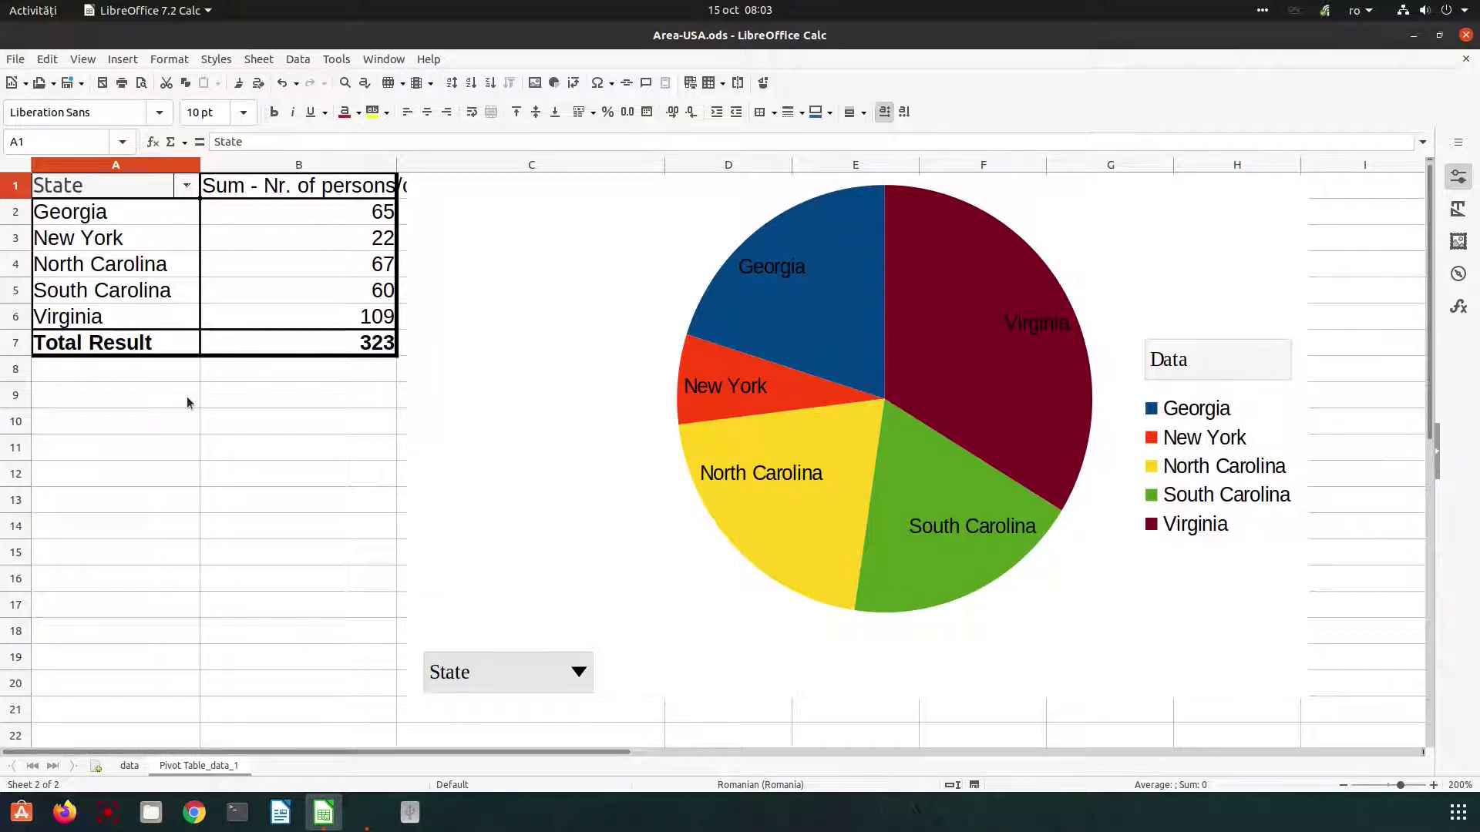
right_click(120, 236)
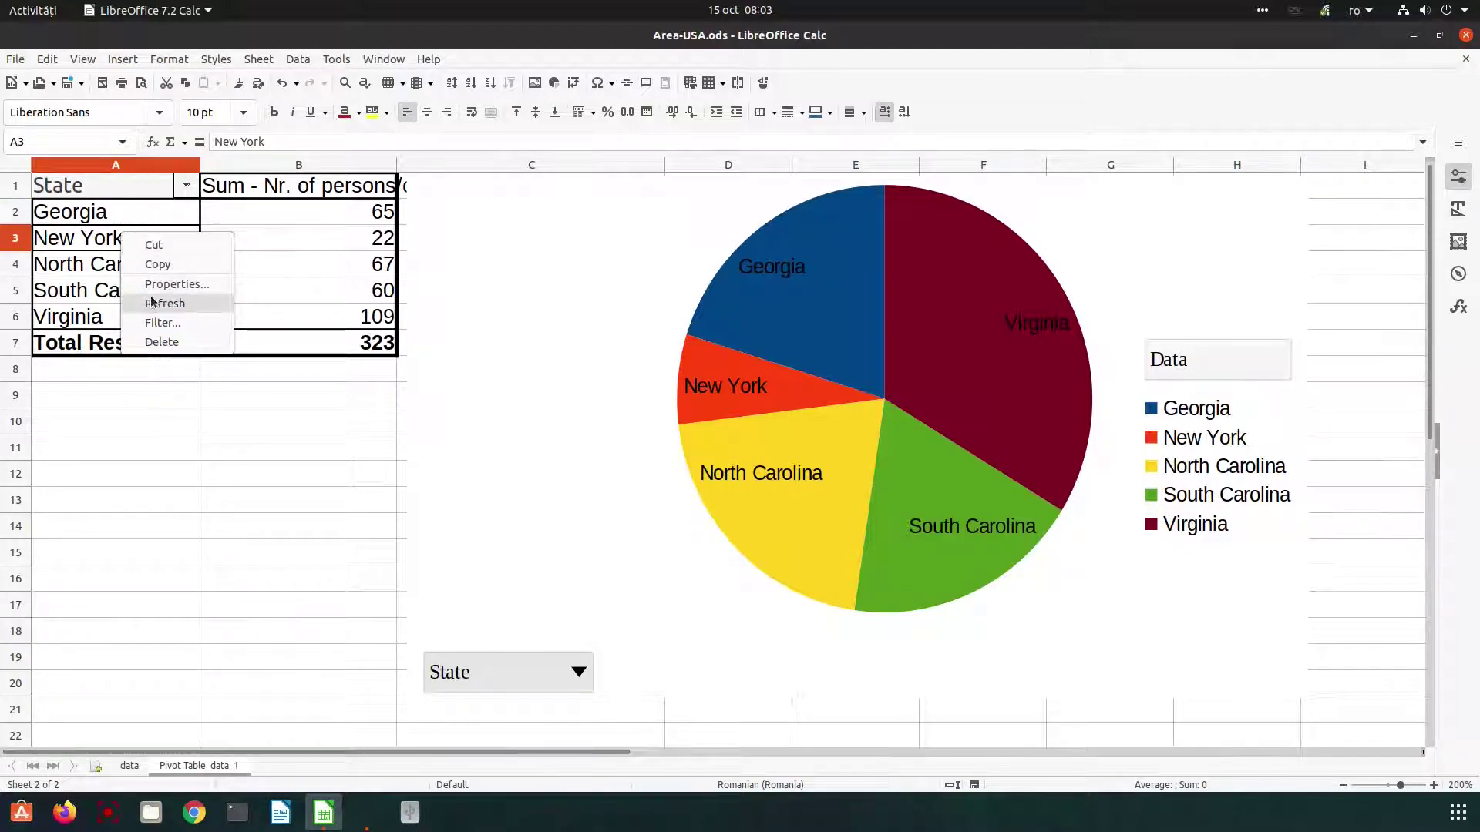
left_click(154, 321)
left_click(659, 379)
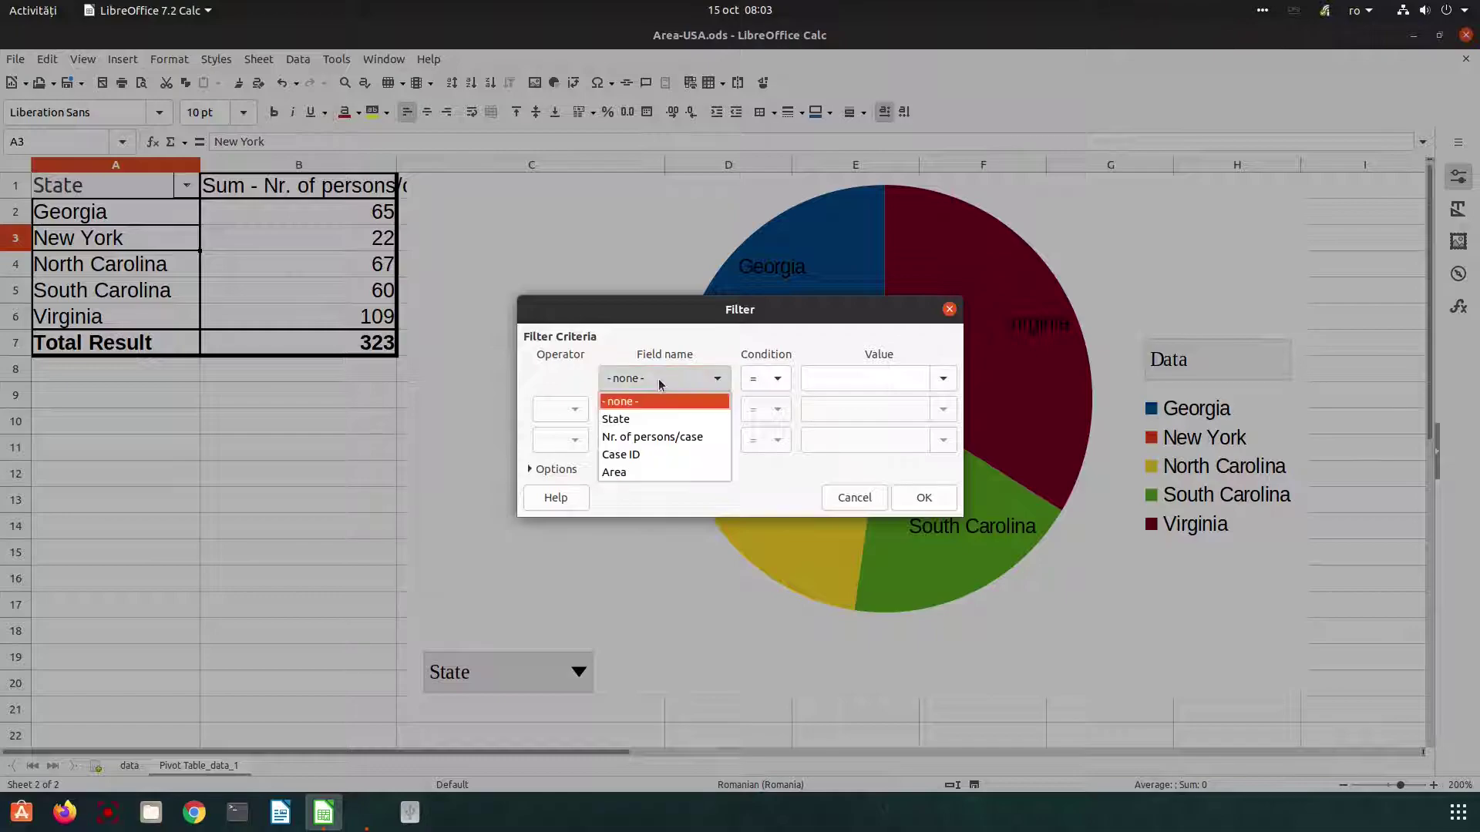
left_click(645, 437)
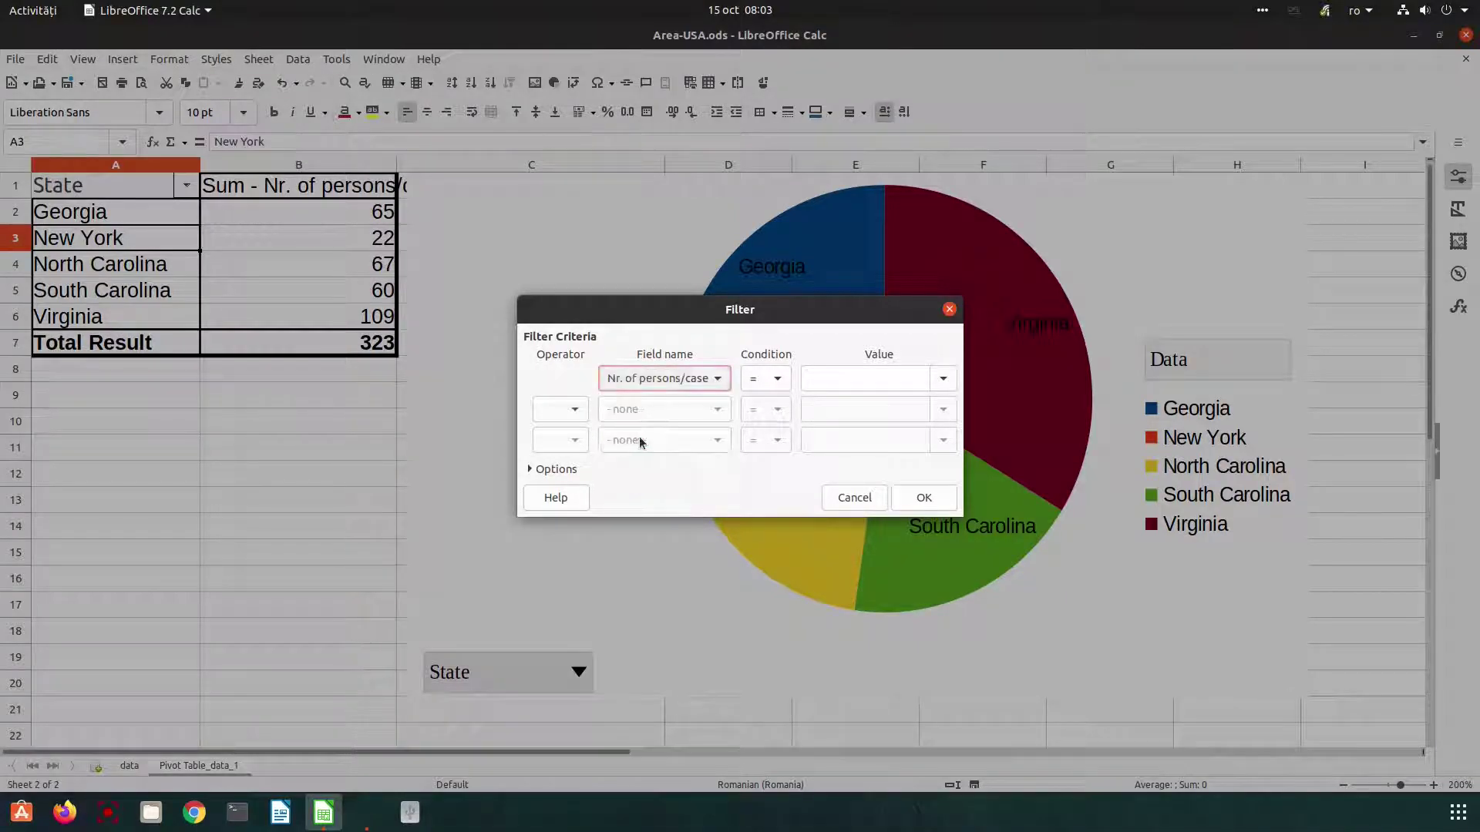
left_click(771, 380)
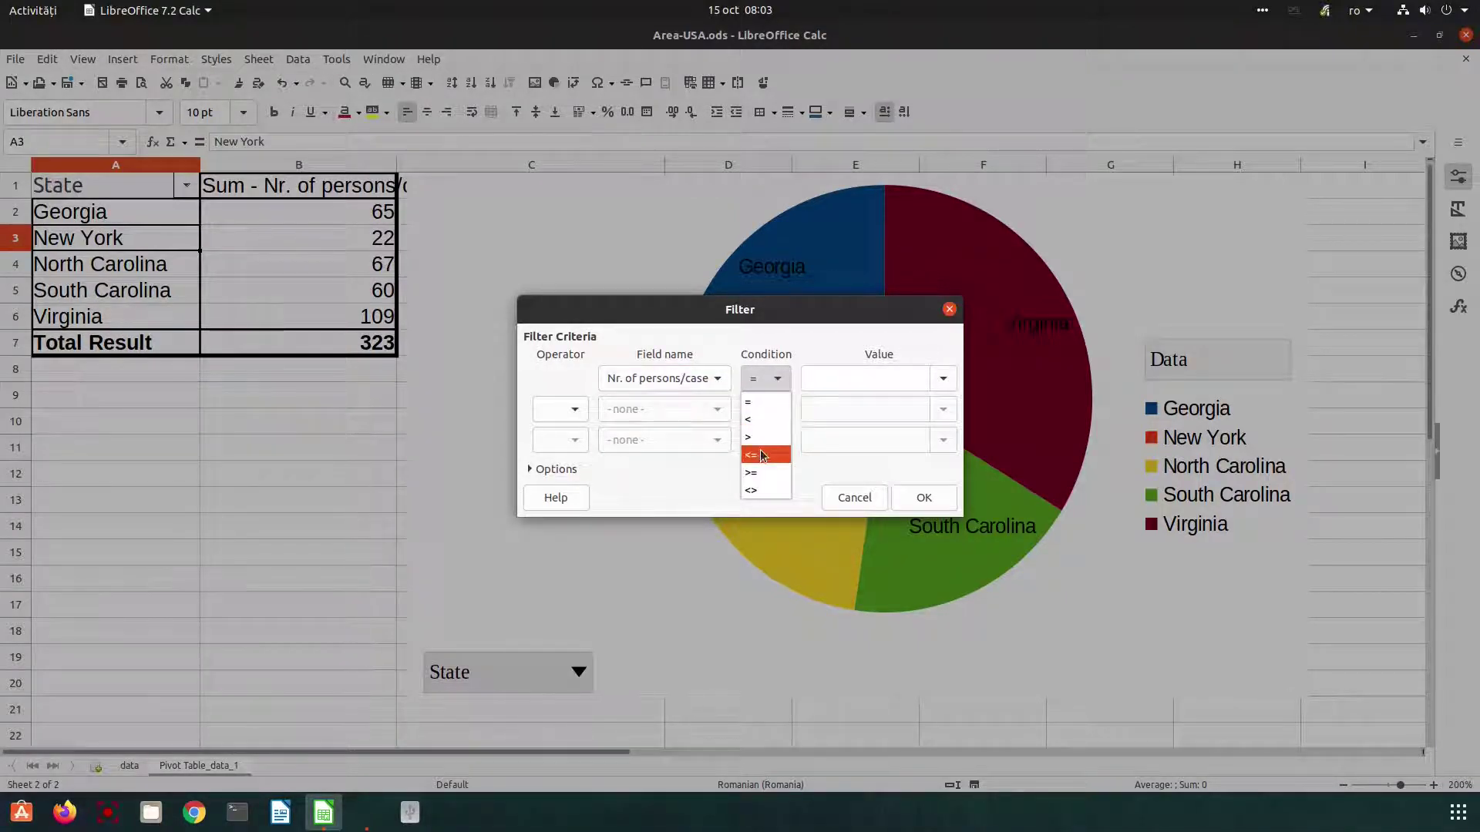
left_click(760, 471)
left_click(828, 378)
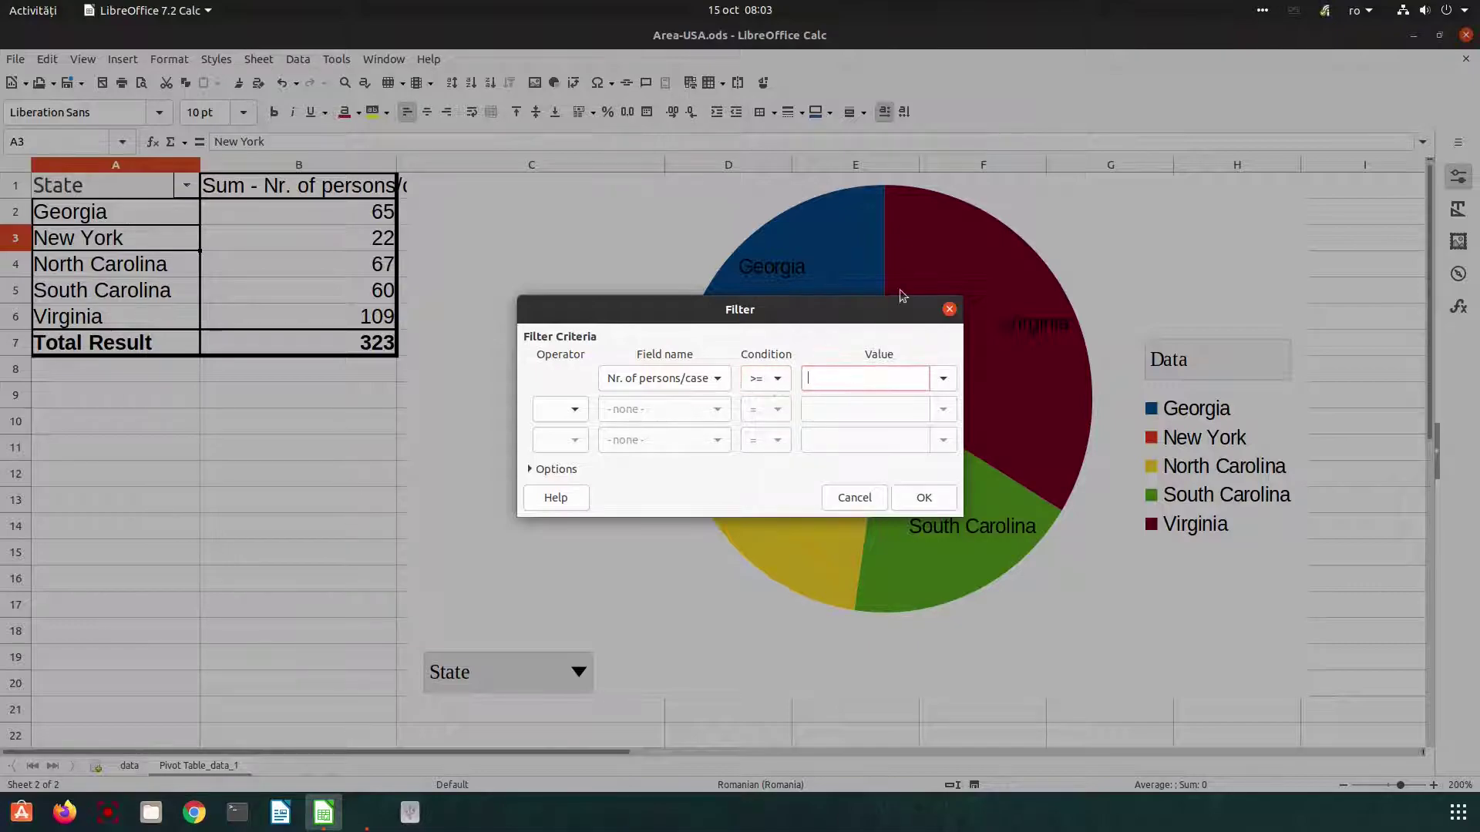
type("1")
Step: Add AND Nr. of persons/case <= 4, apply it, and check the 154 total
left_click(580, 414)
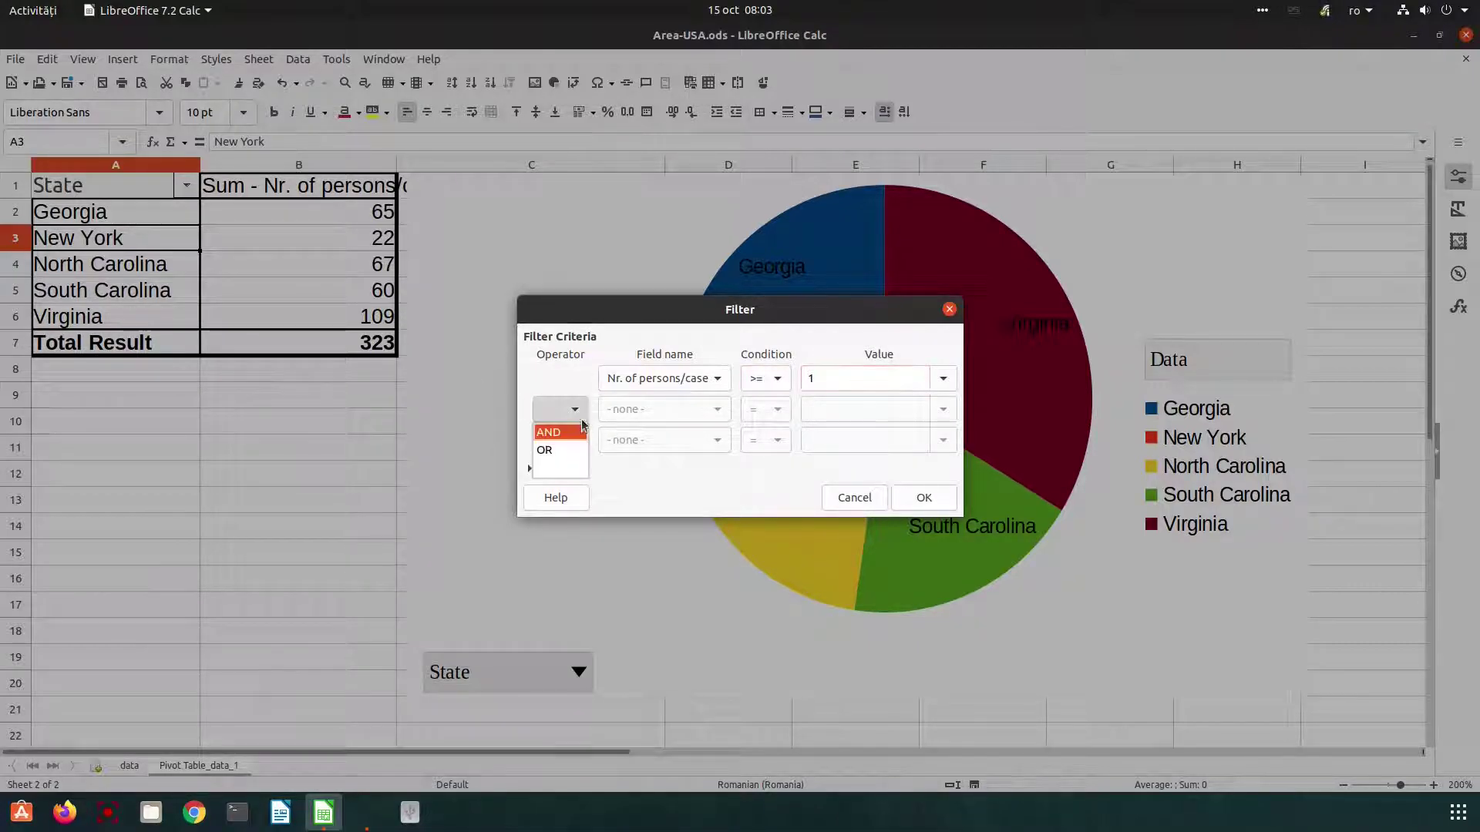
left_click(570, 433)
left_click(661, 409)
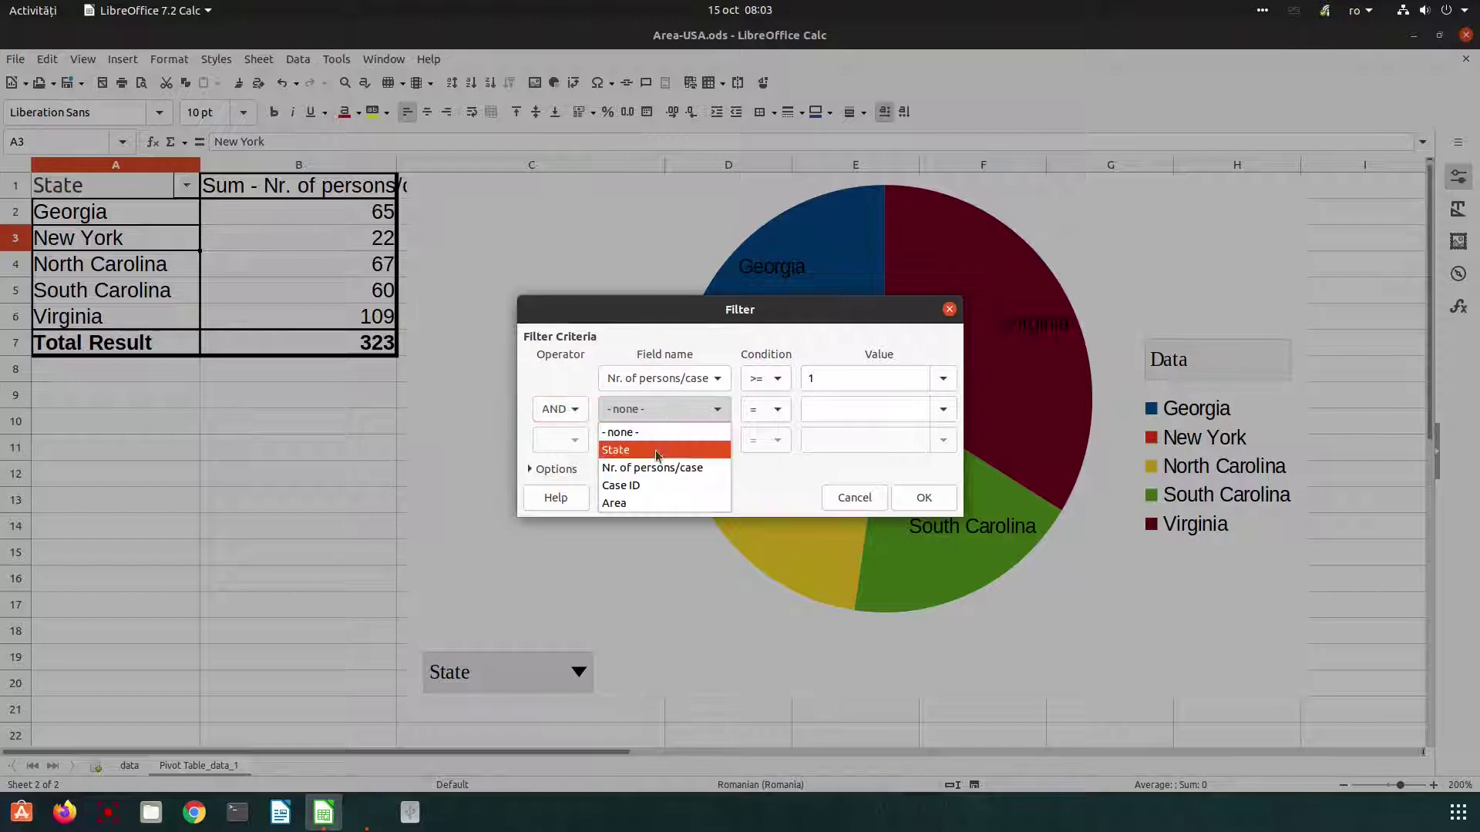
left_click(653, 465)
left_click(775, 408)
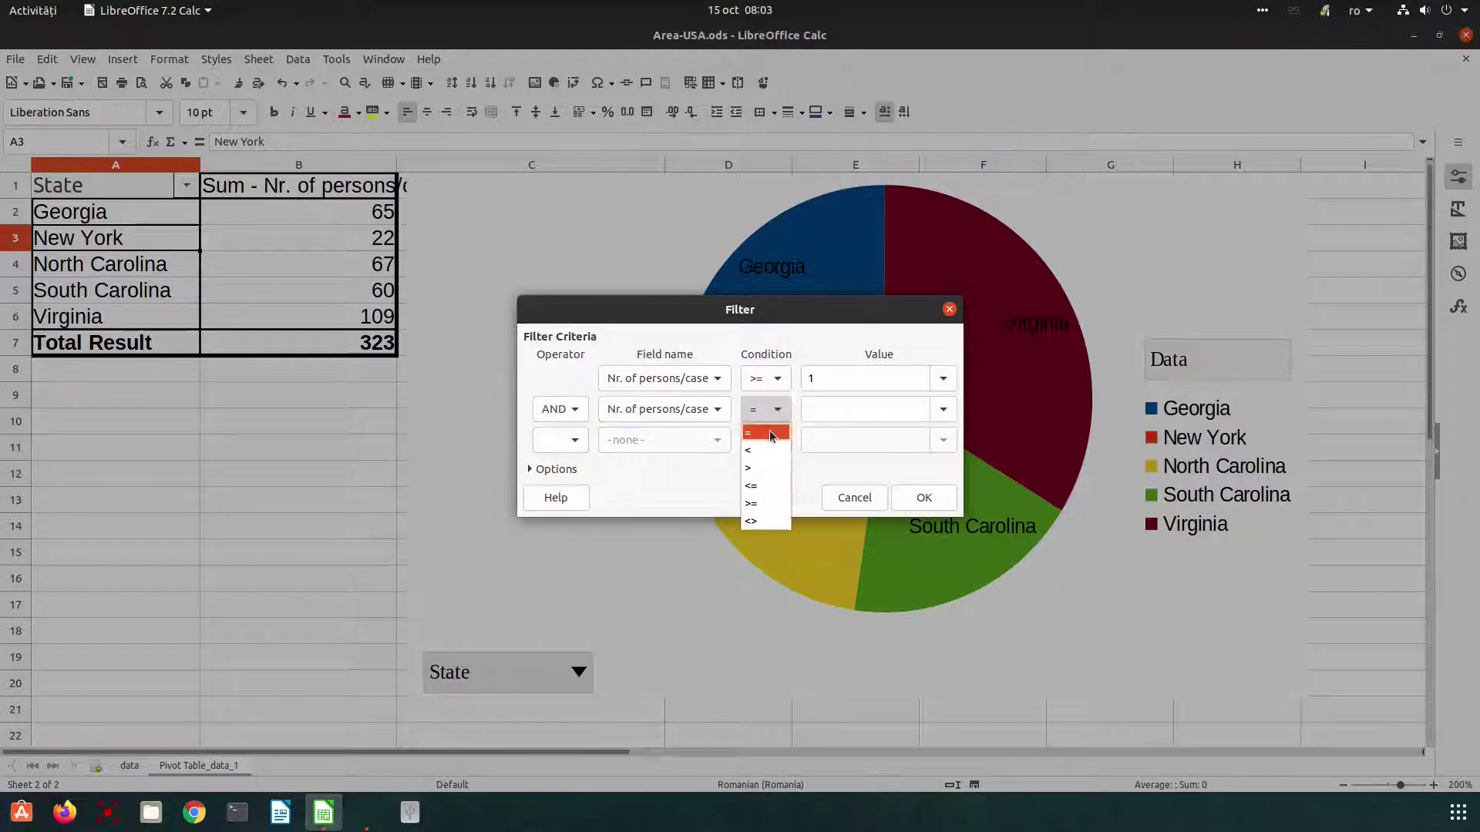
left_click(765, 485)
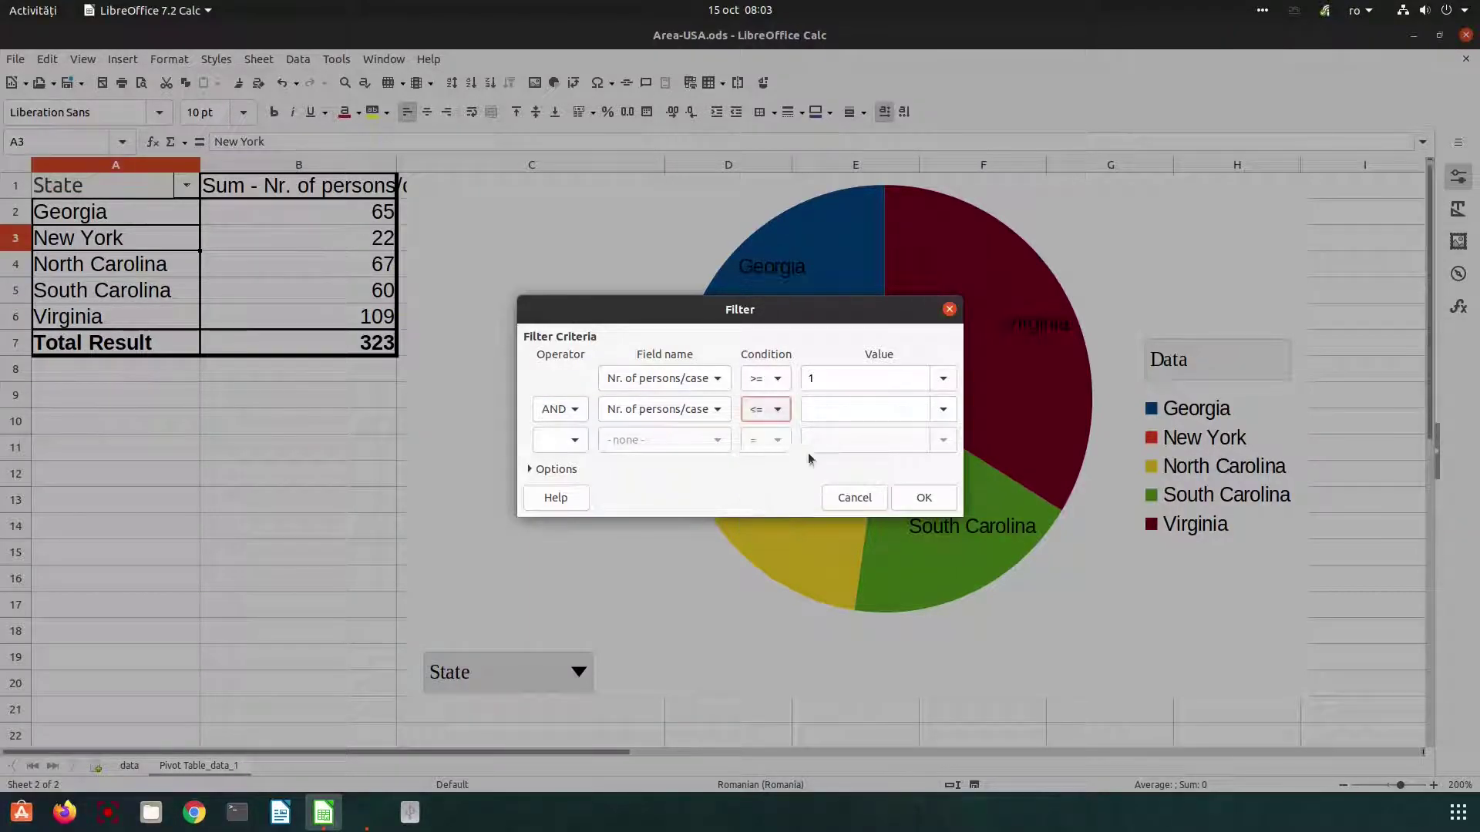
left_click(843, 410)
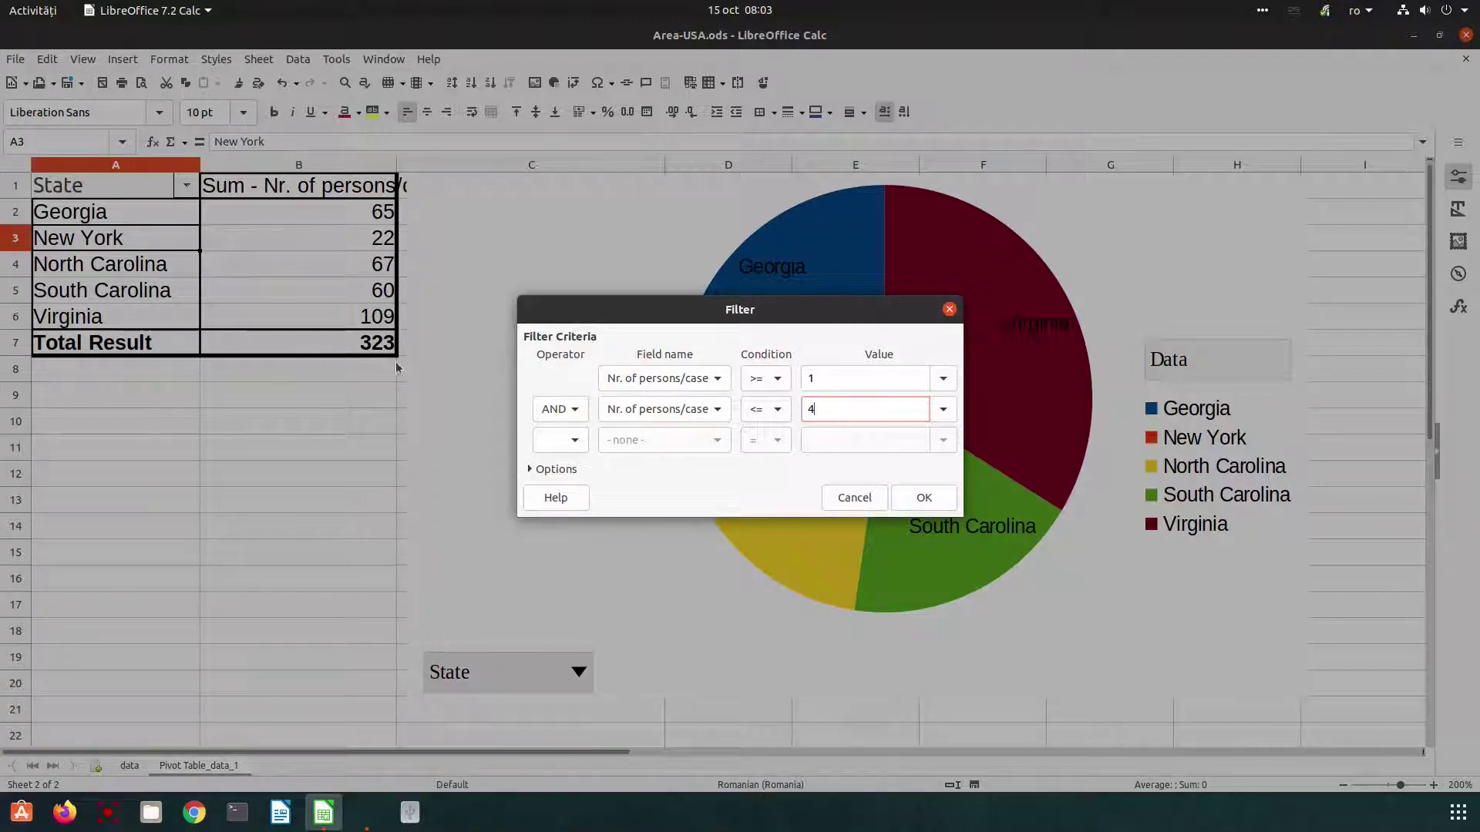
left_click(918, 498)
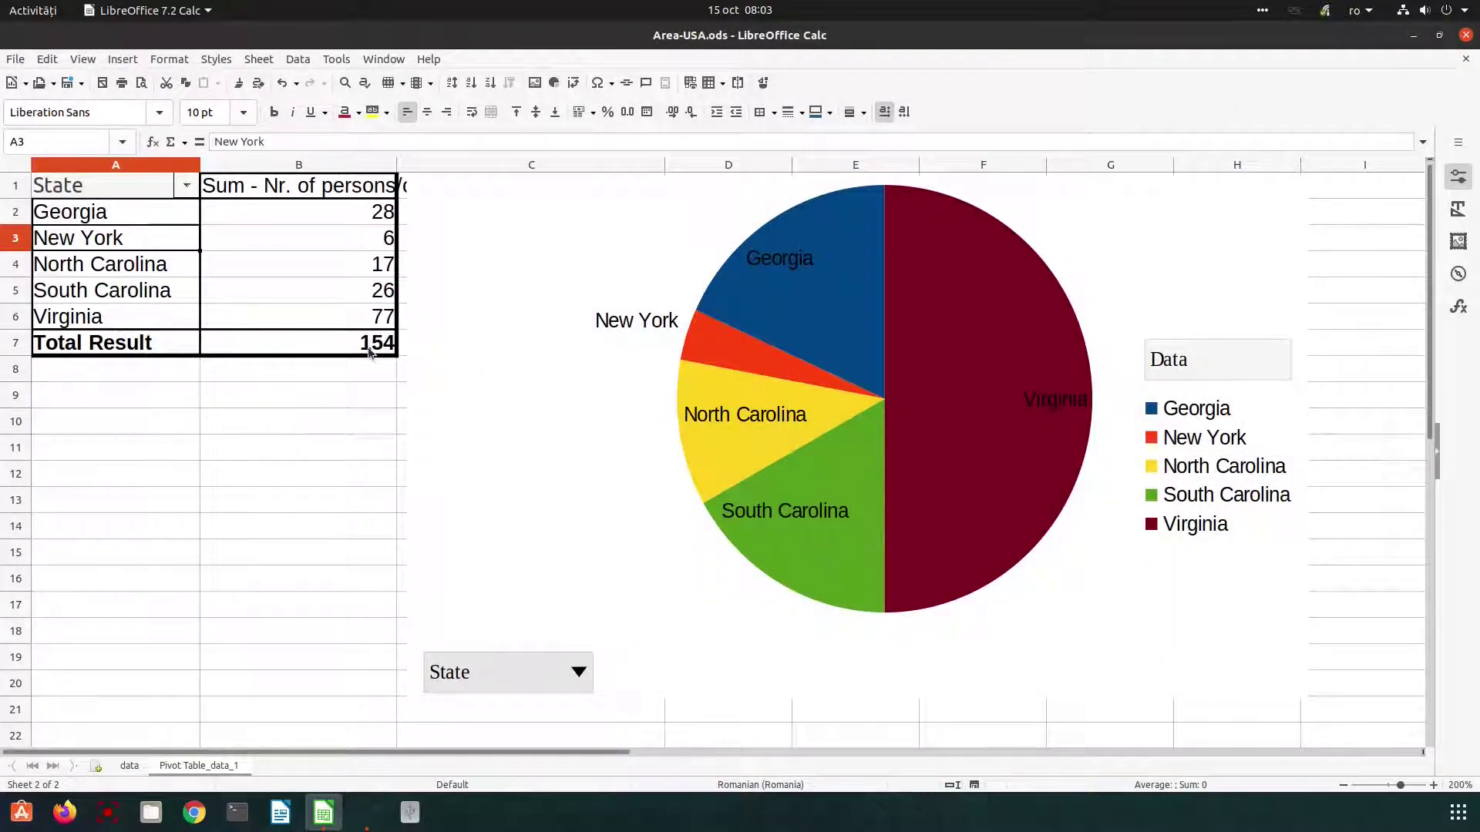
left_click(372, 351)
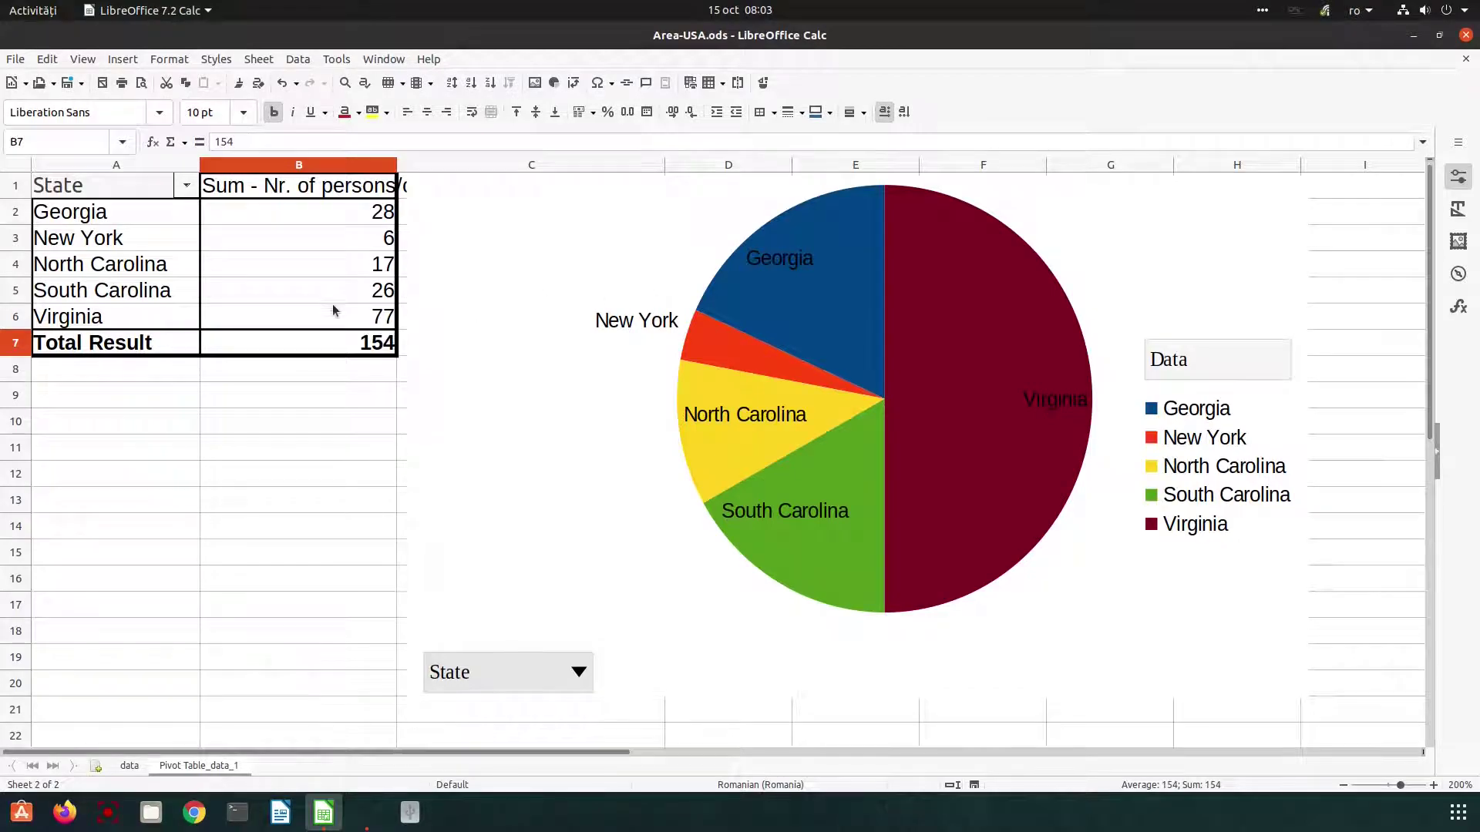
left_click(304, 289)
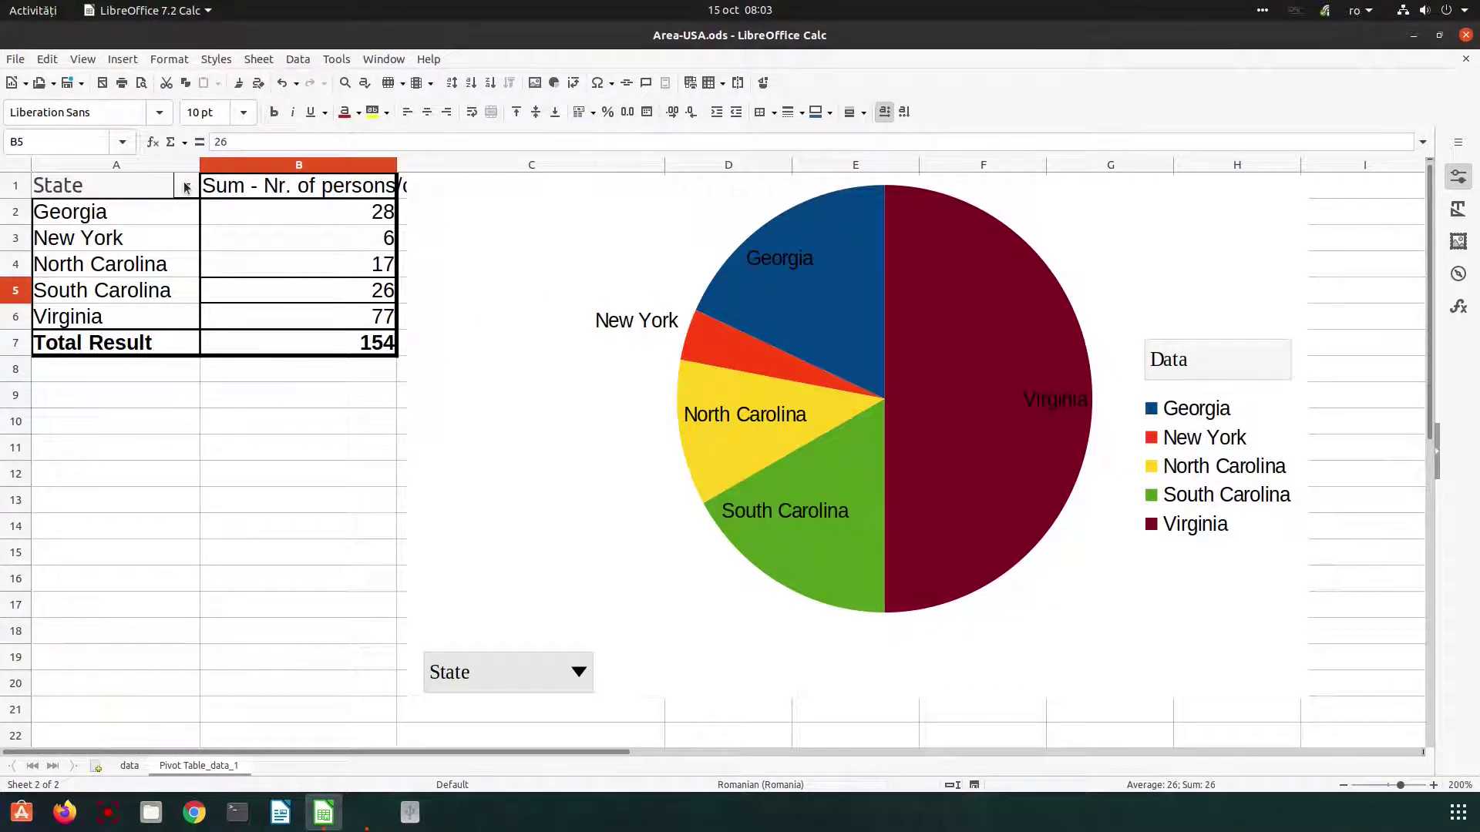
Step: Add a third pivot filter condition, AND Area = 1
right_click(166, 282)
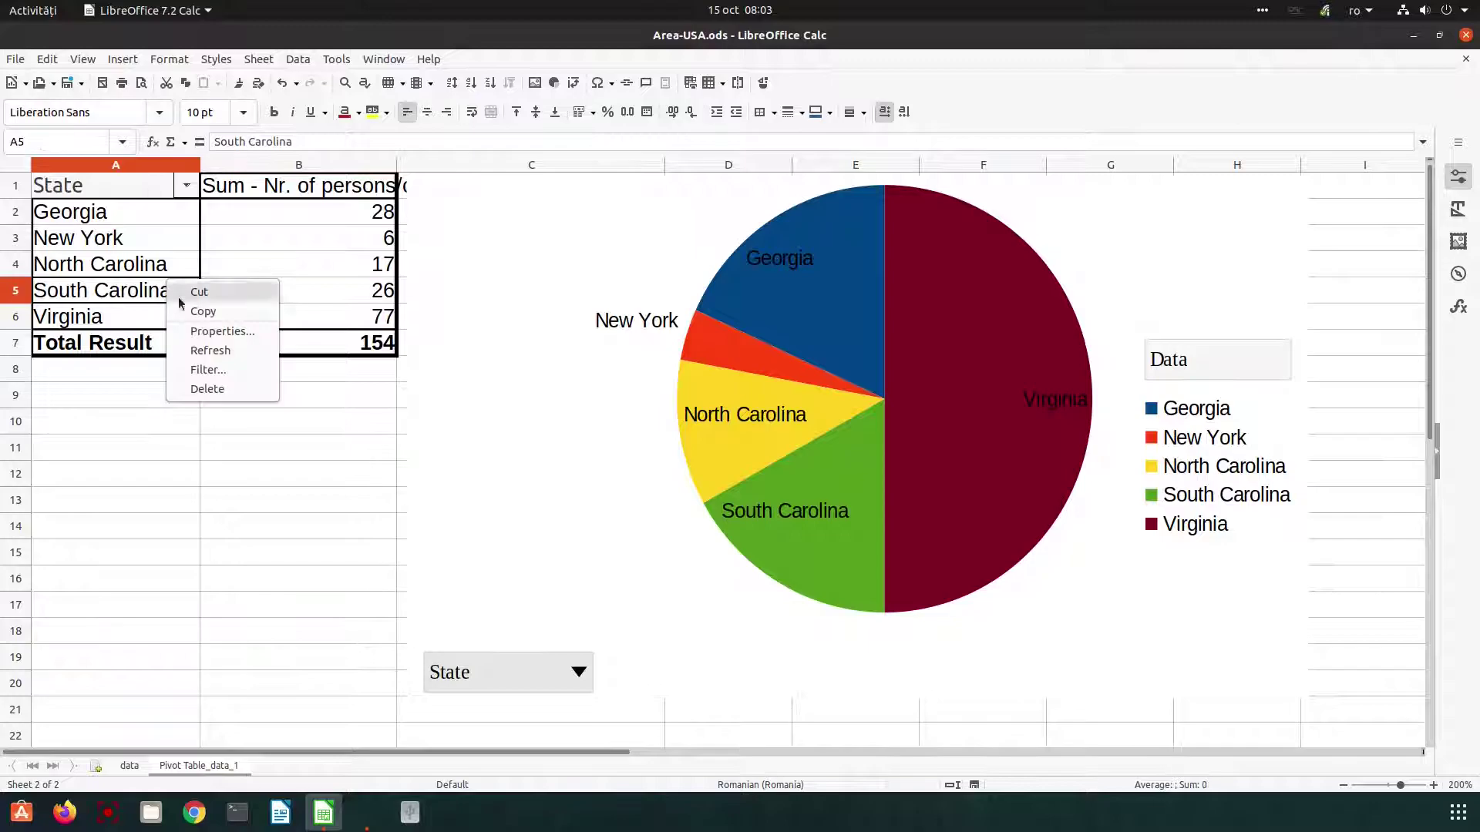
left_click(216, 371)
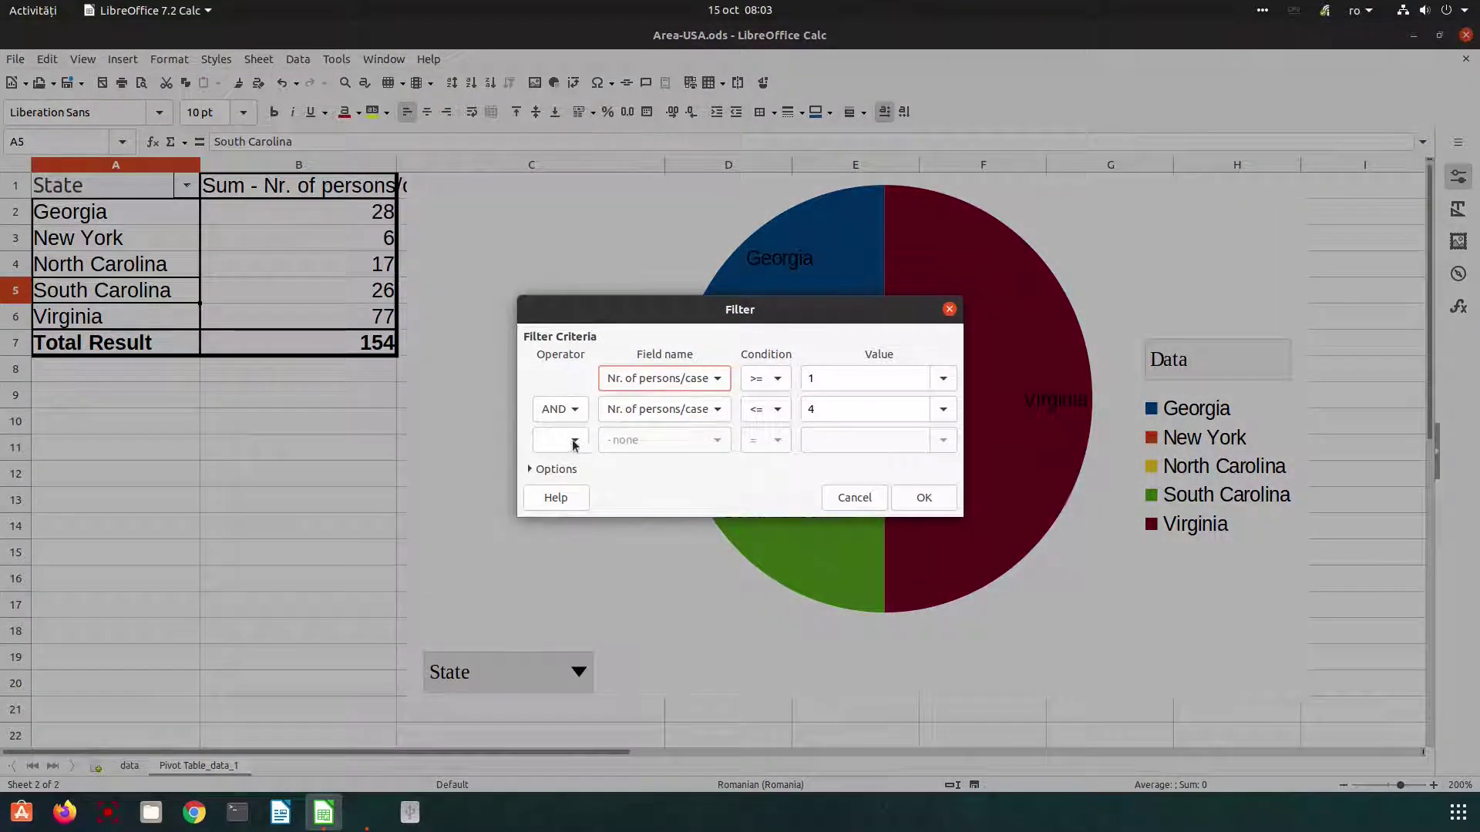
left_click(574, 441)
left_click(548, 463)
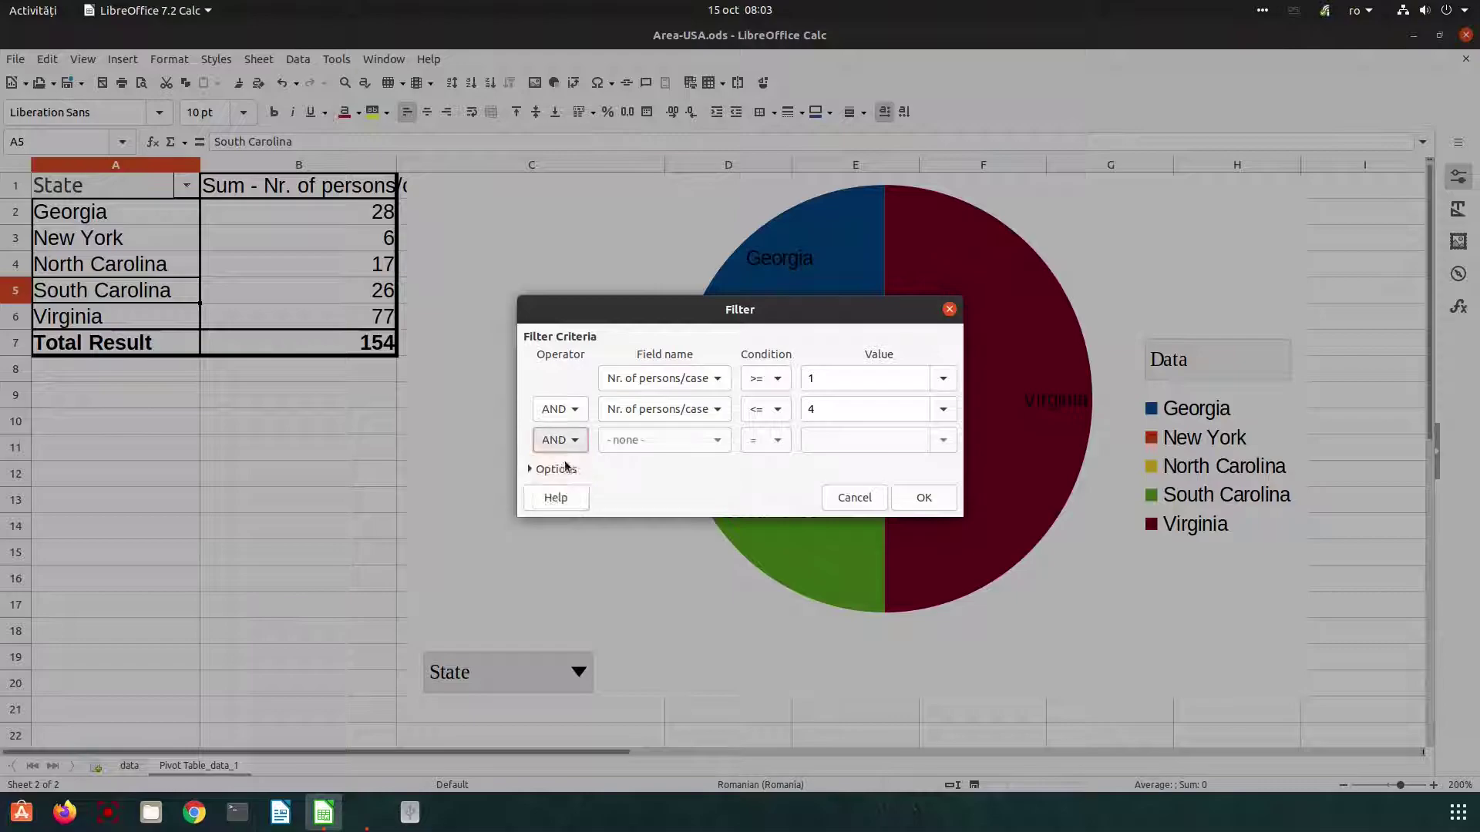
left_click(645, 439)
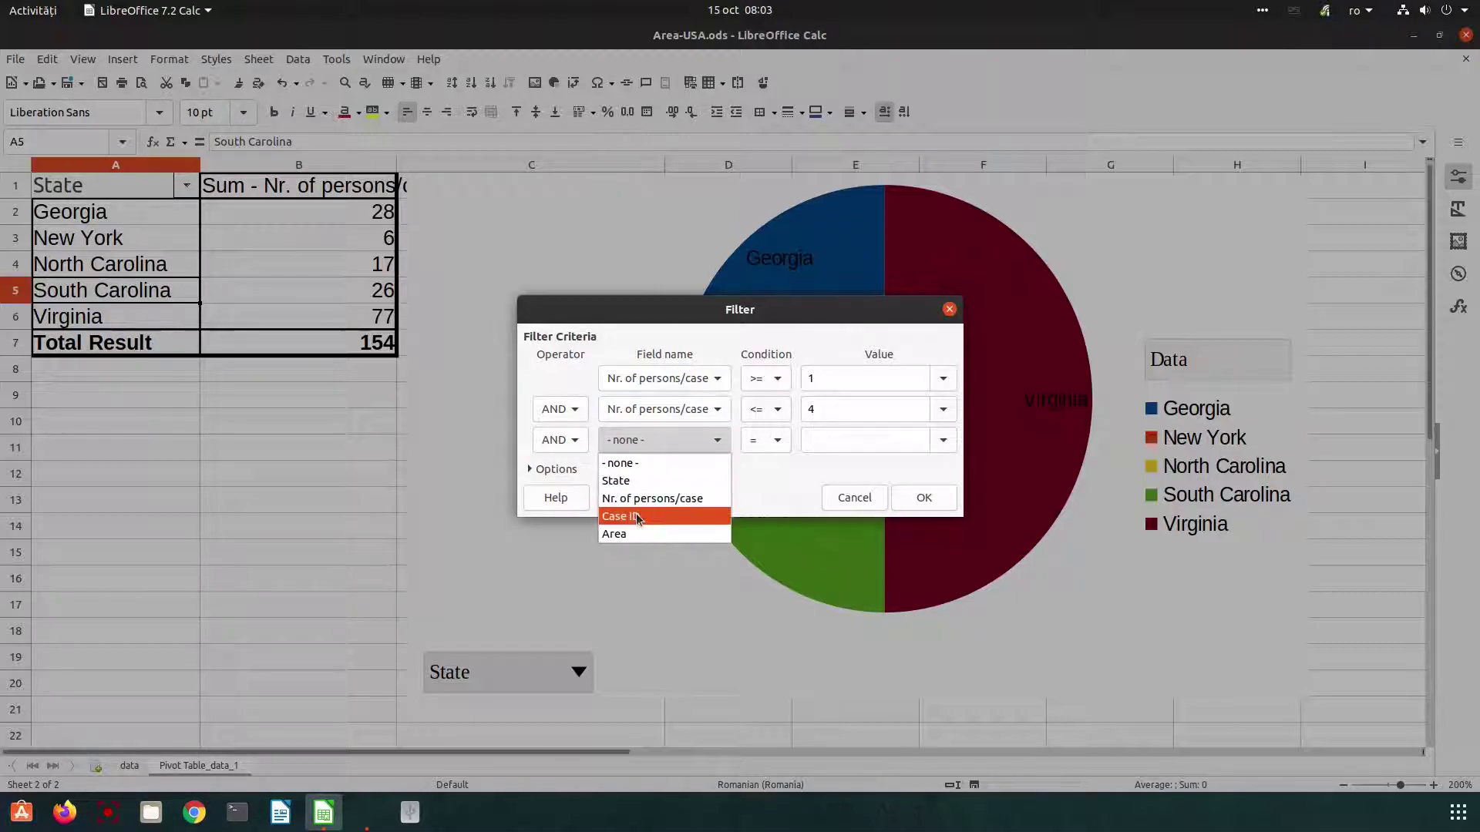
left_click(633, 535)
left_click(777, 440)
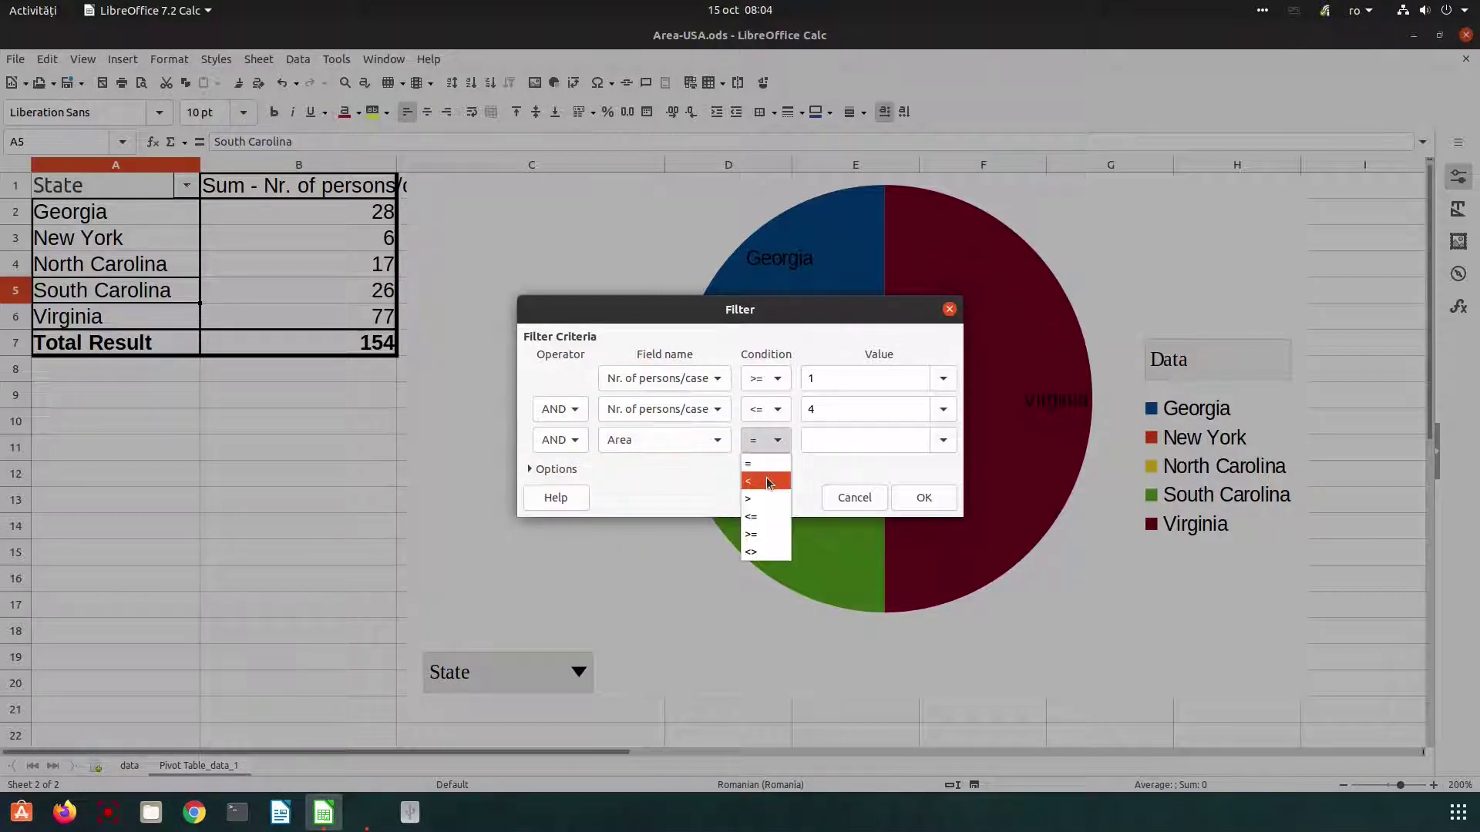
left_click(783, 460)
left_click(857, 446)
type("1")
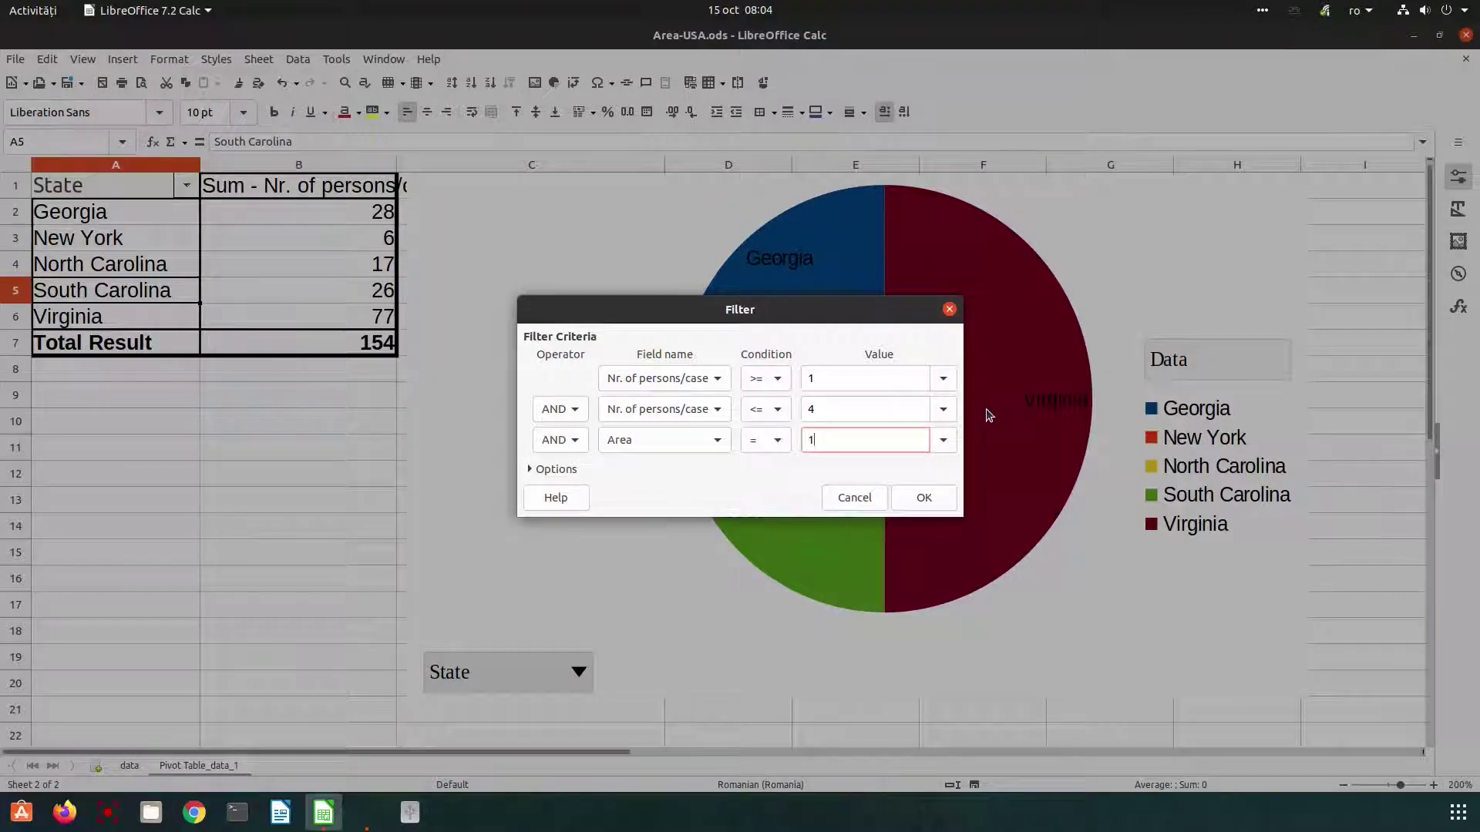
left_click(947, 493)
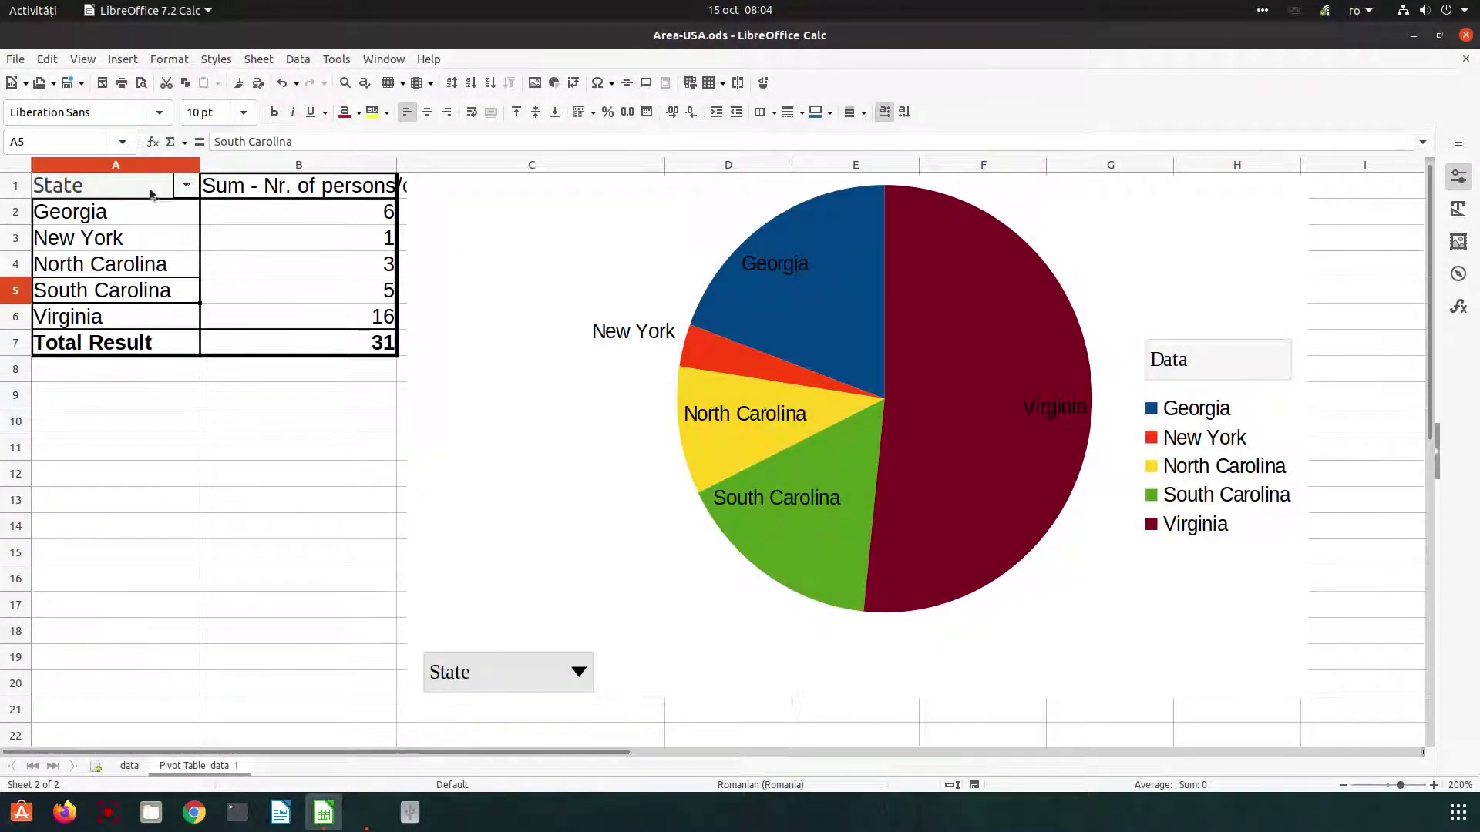
Step: Change the Area filter value to 2, leaving four states totalling 33
right_click(171, 217)
left_click(183, 305)
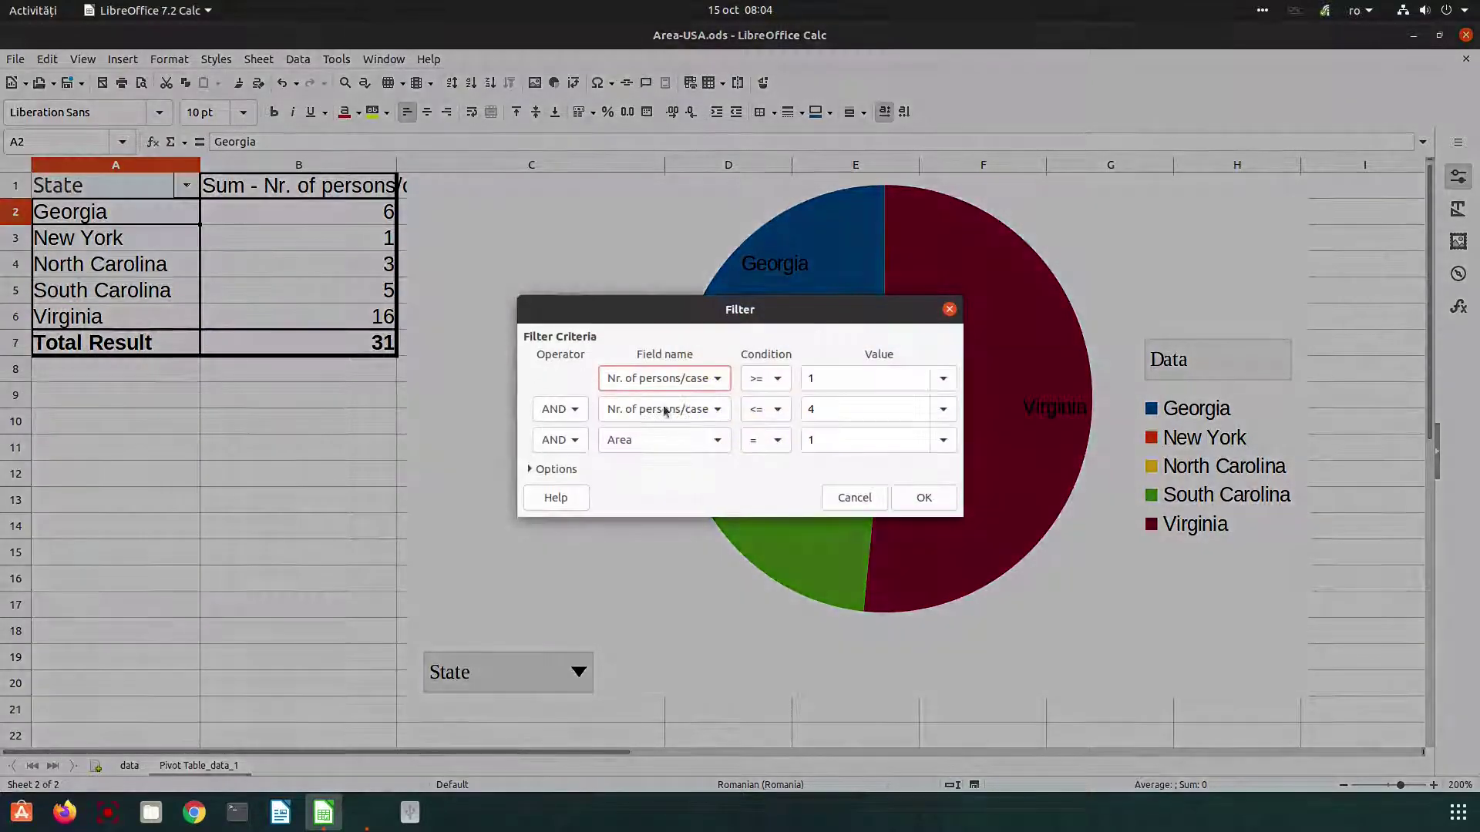
left_click(943, 440)
left_click(840, 518)
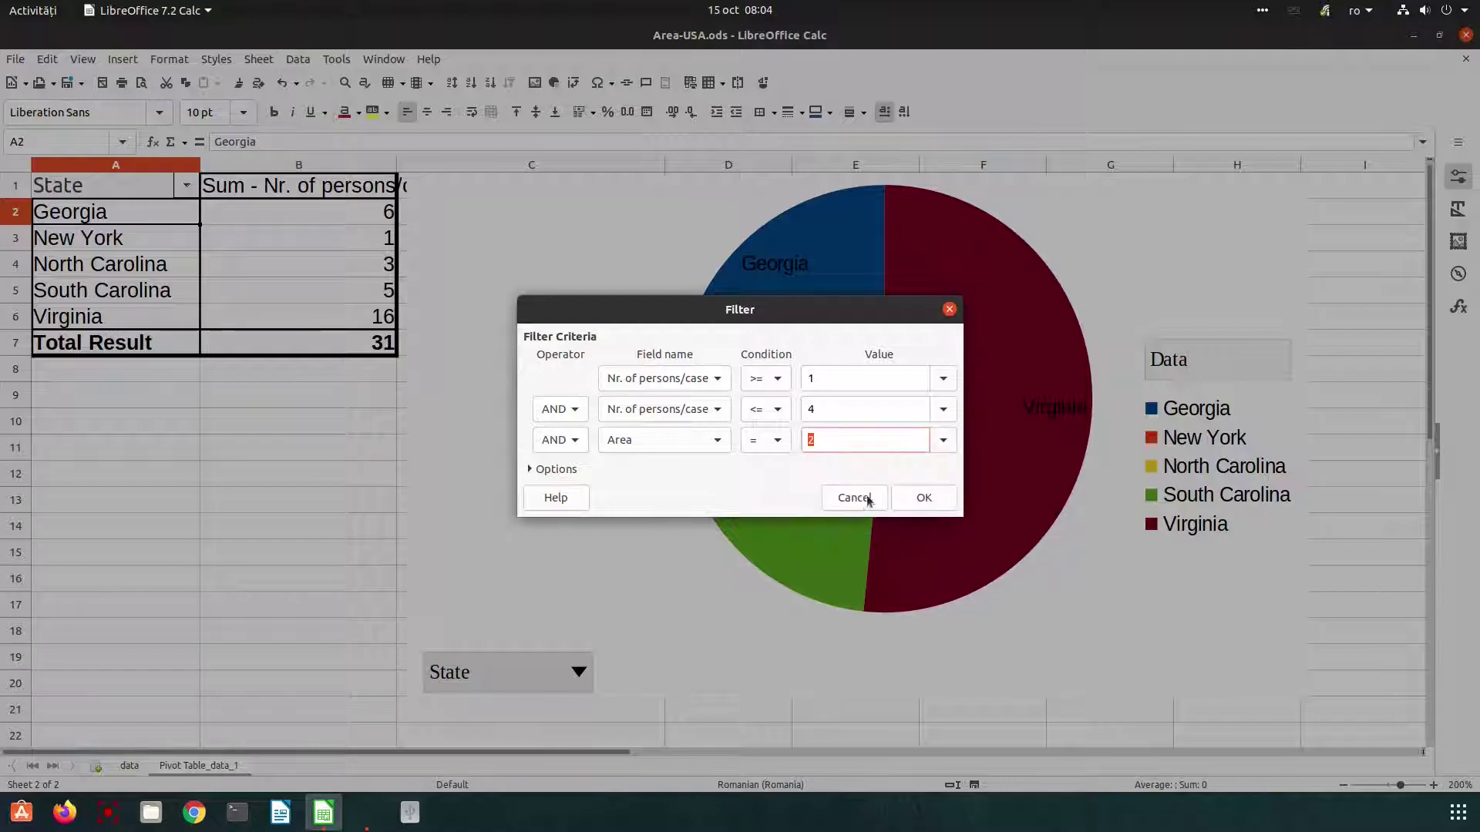
left_click(925, 498)
right_click(304, 292)
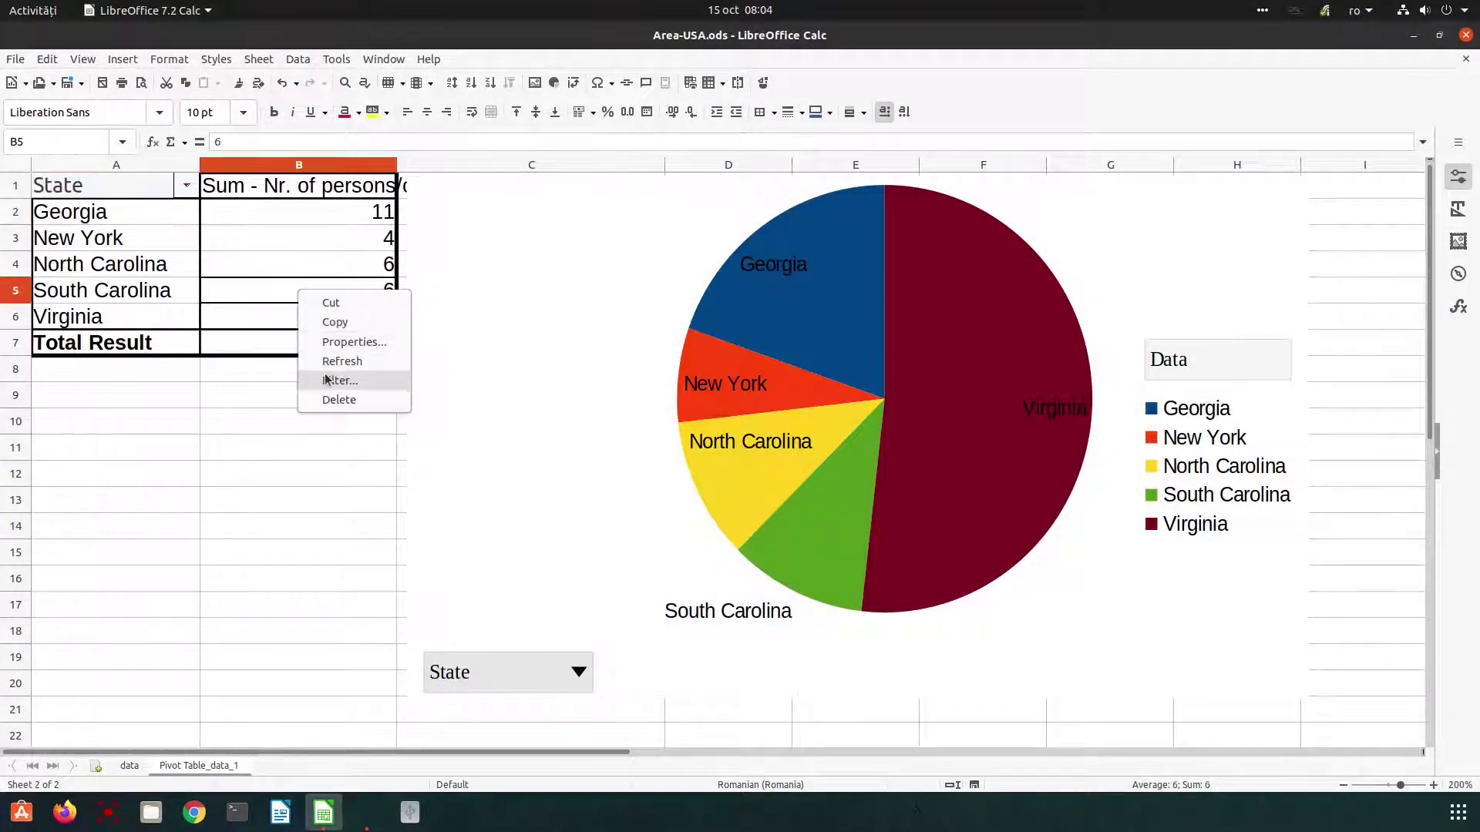
left_click(323, 377)
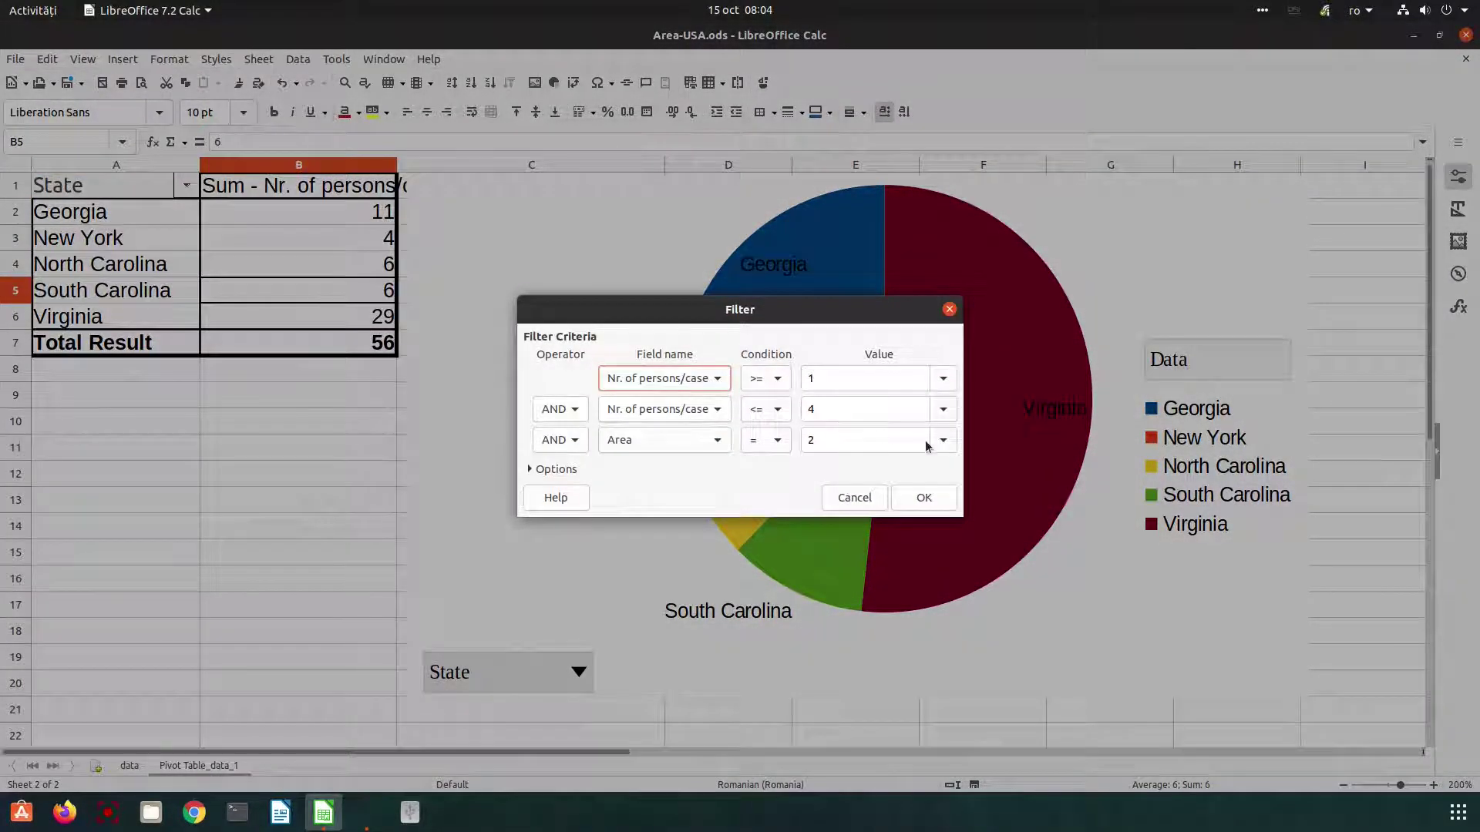
left_click(943, 440)
left_click(852, 530)
left_click(914, 500)
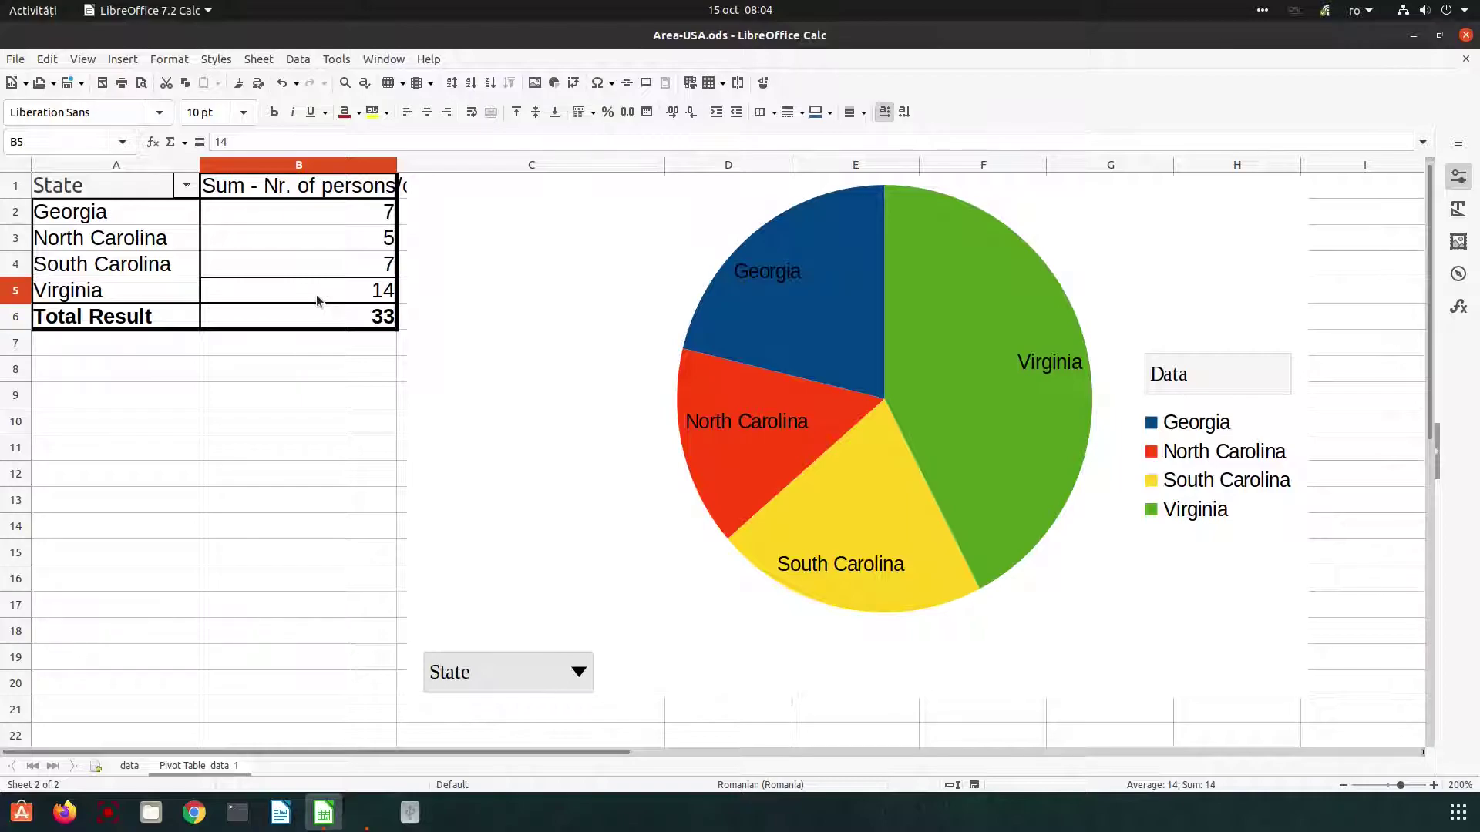
Step: Remove the pivot filter by setting the first condition's field to - none -
right_click(258, 317)
left_click(297, 406)
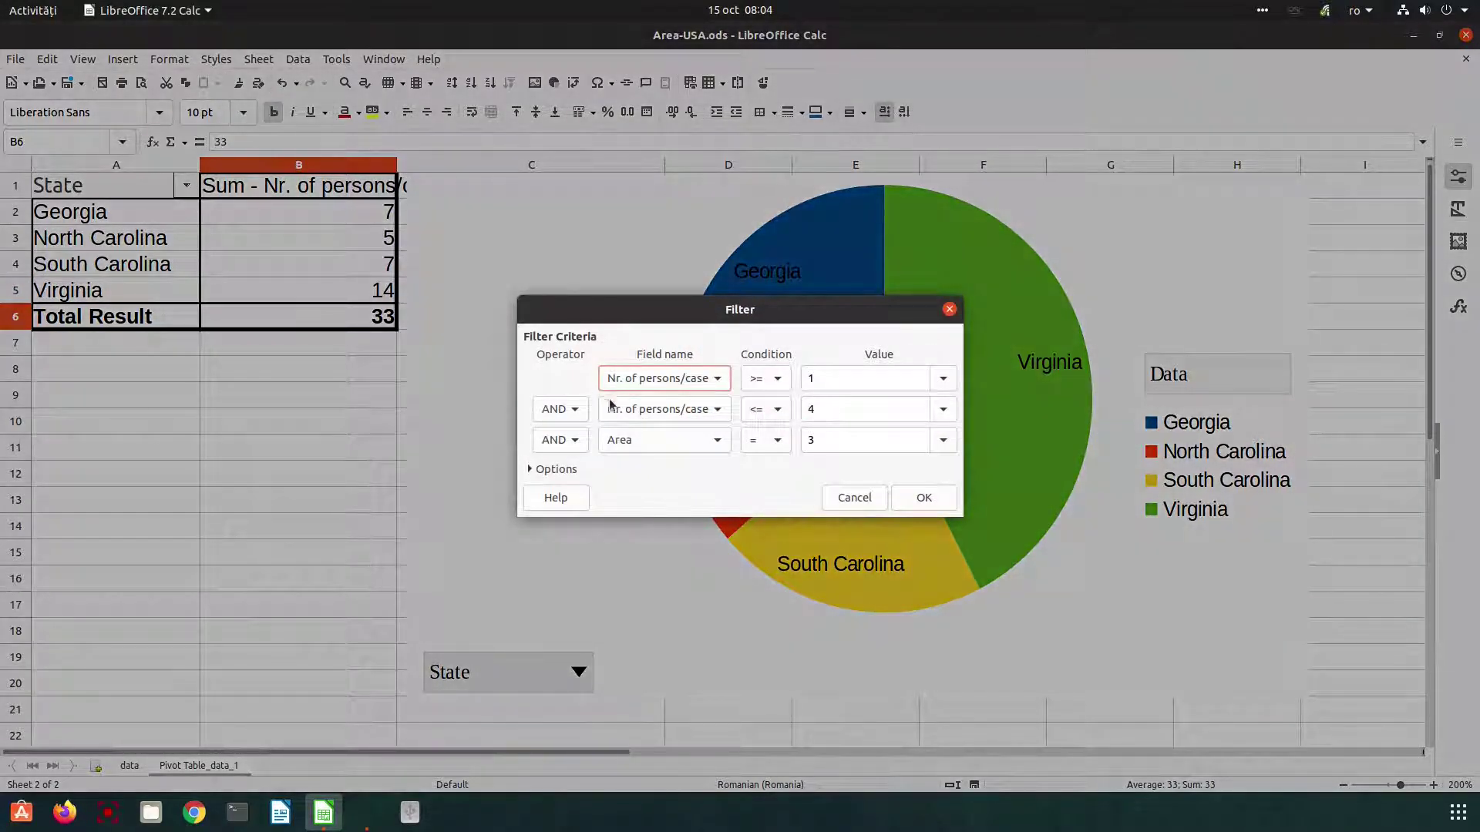
left_click(646, 378)
left_click(640, 398)
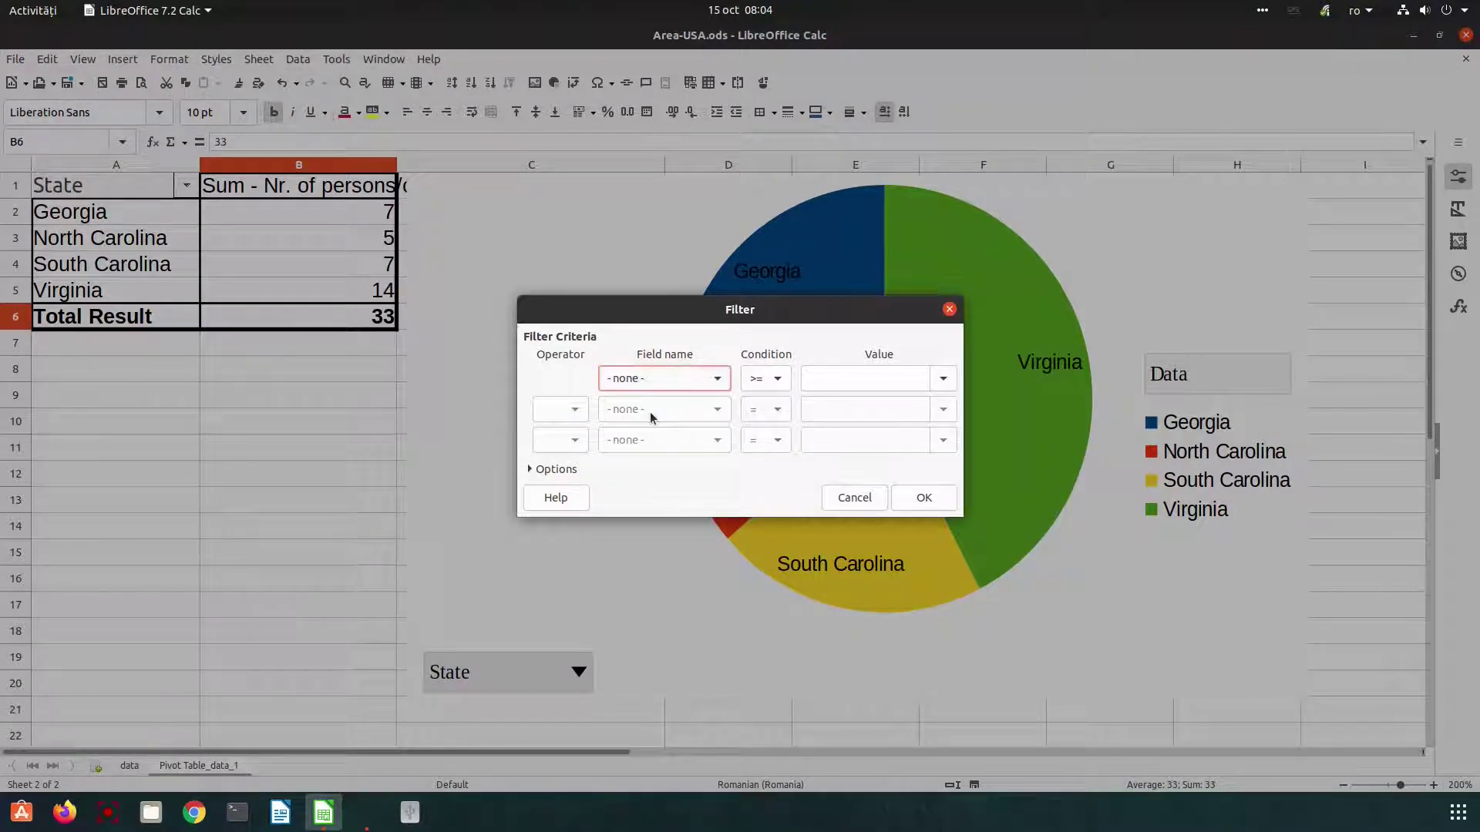
left_click(923, 498)
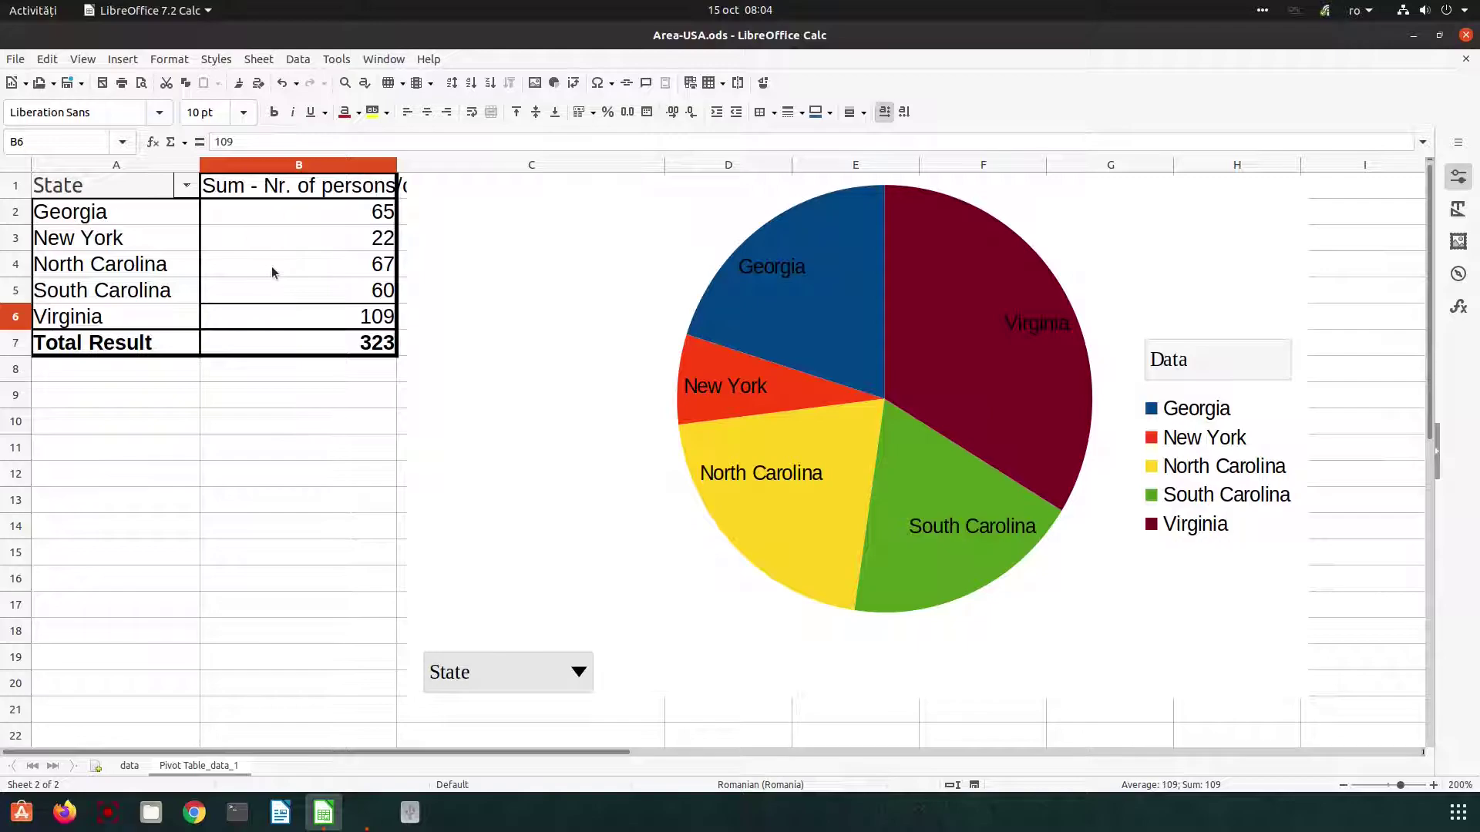
Step: Replace the Nr. of persons/case sum with Count of Case ID, totalling 99
right_click(159, 248)
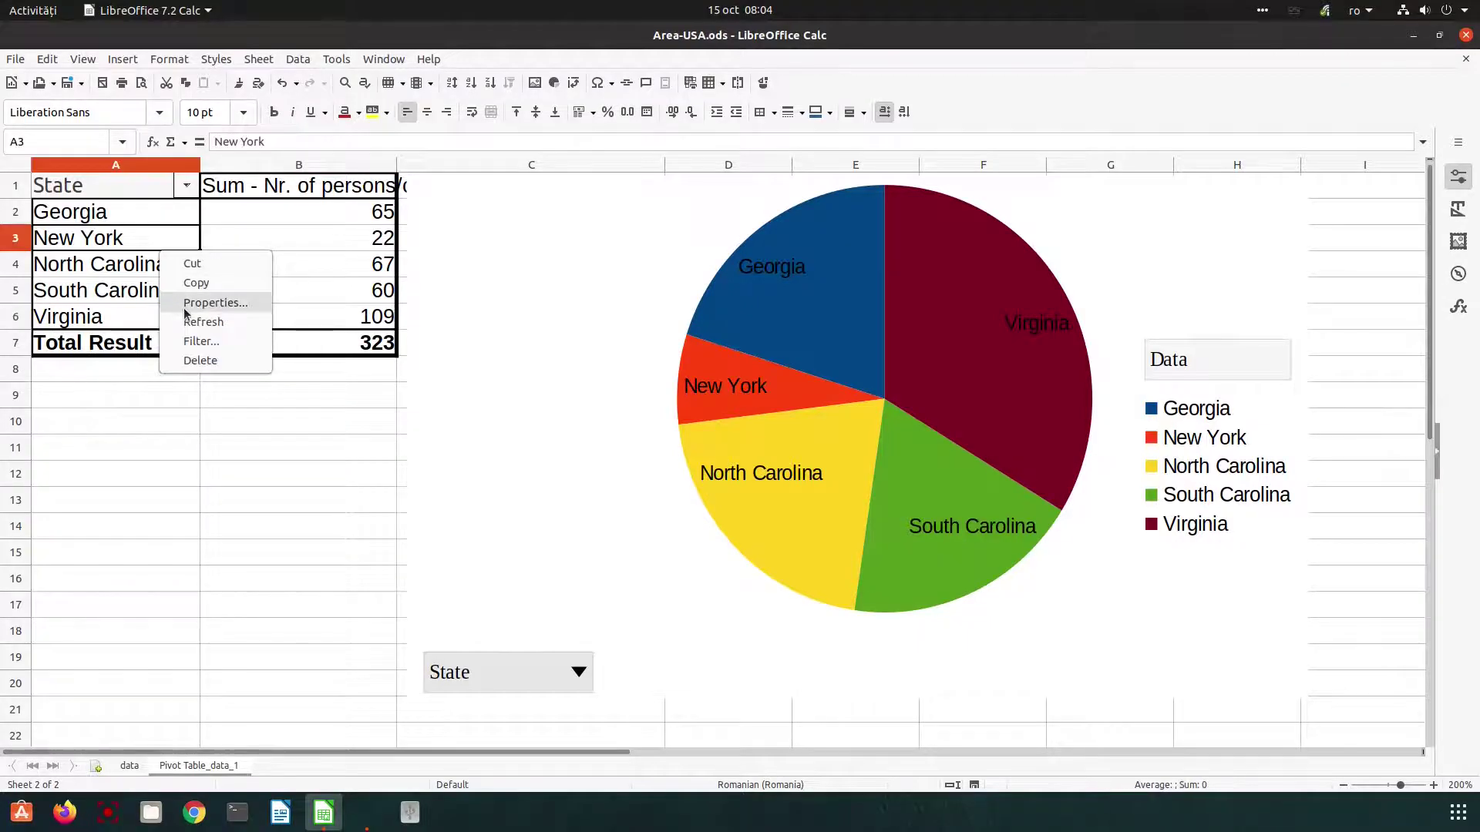
left_click(186, 302)
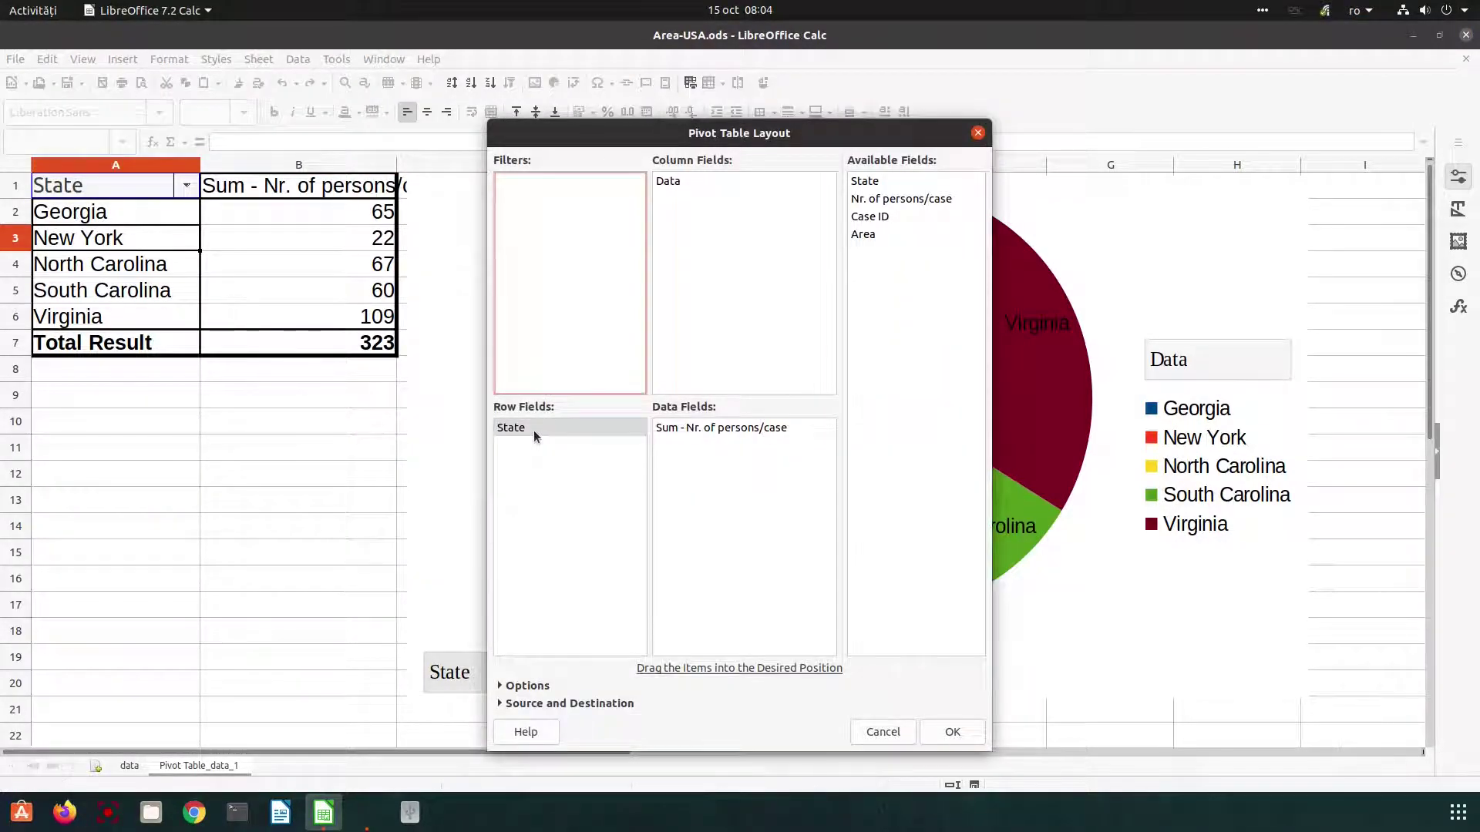
left_click(533, 430)
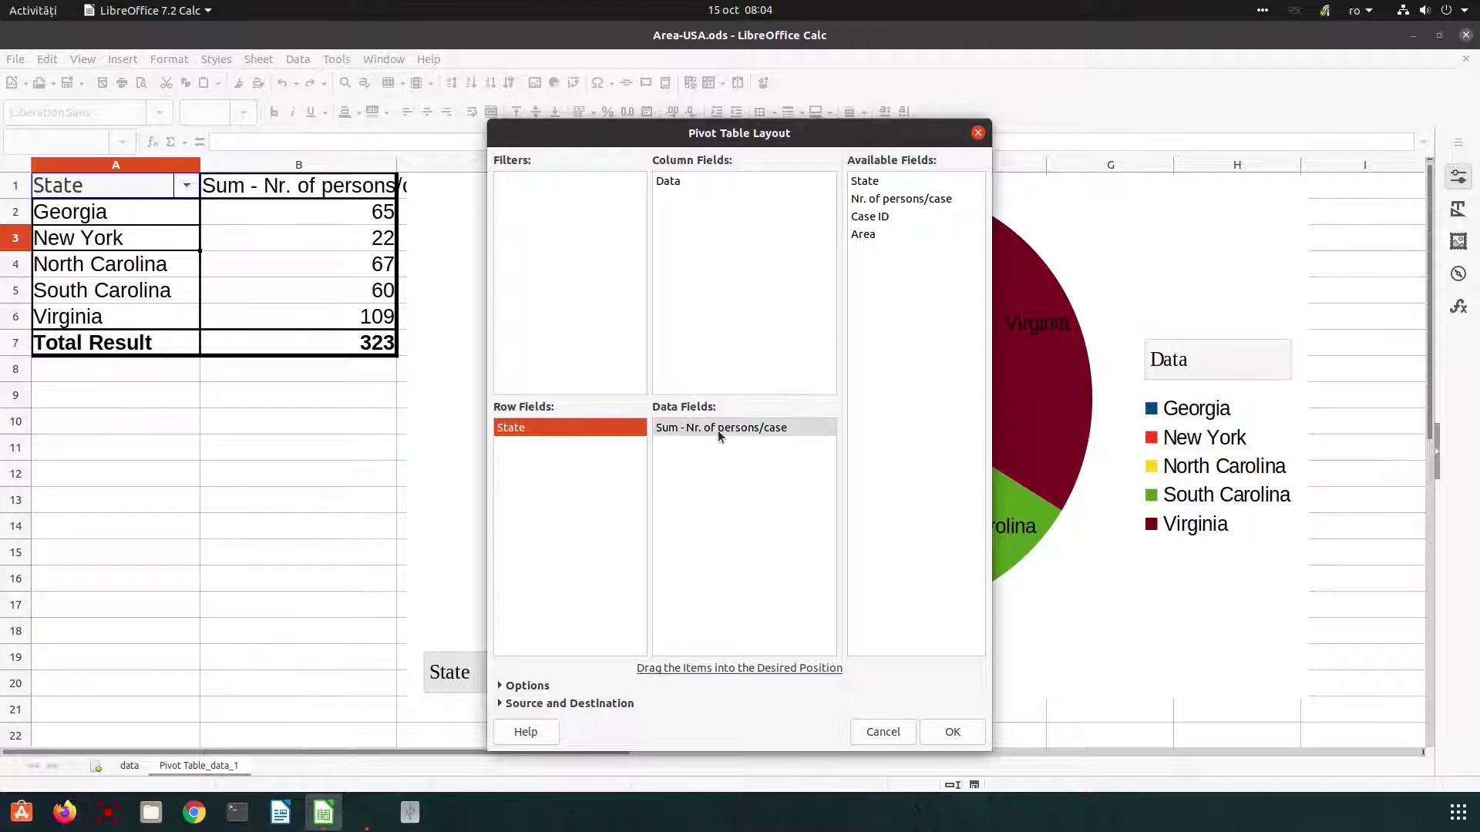
left_click_drag(718, 431, 667, 430)
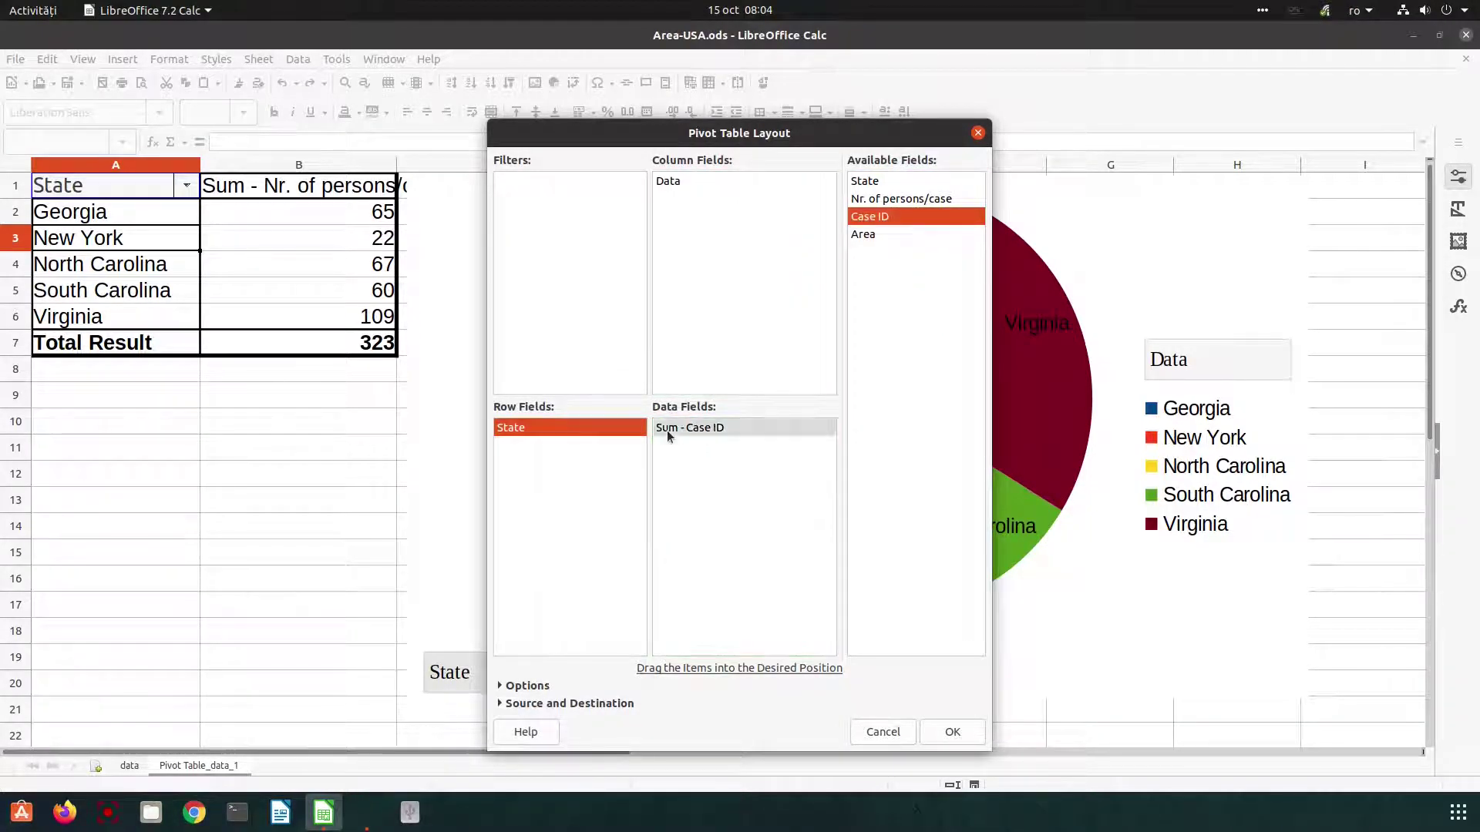
double_click(690, 430)
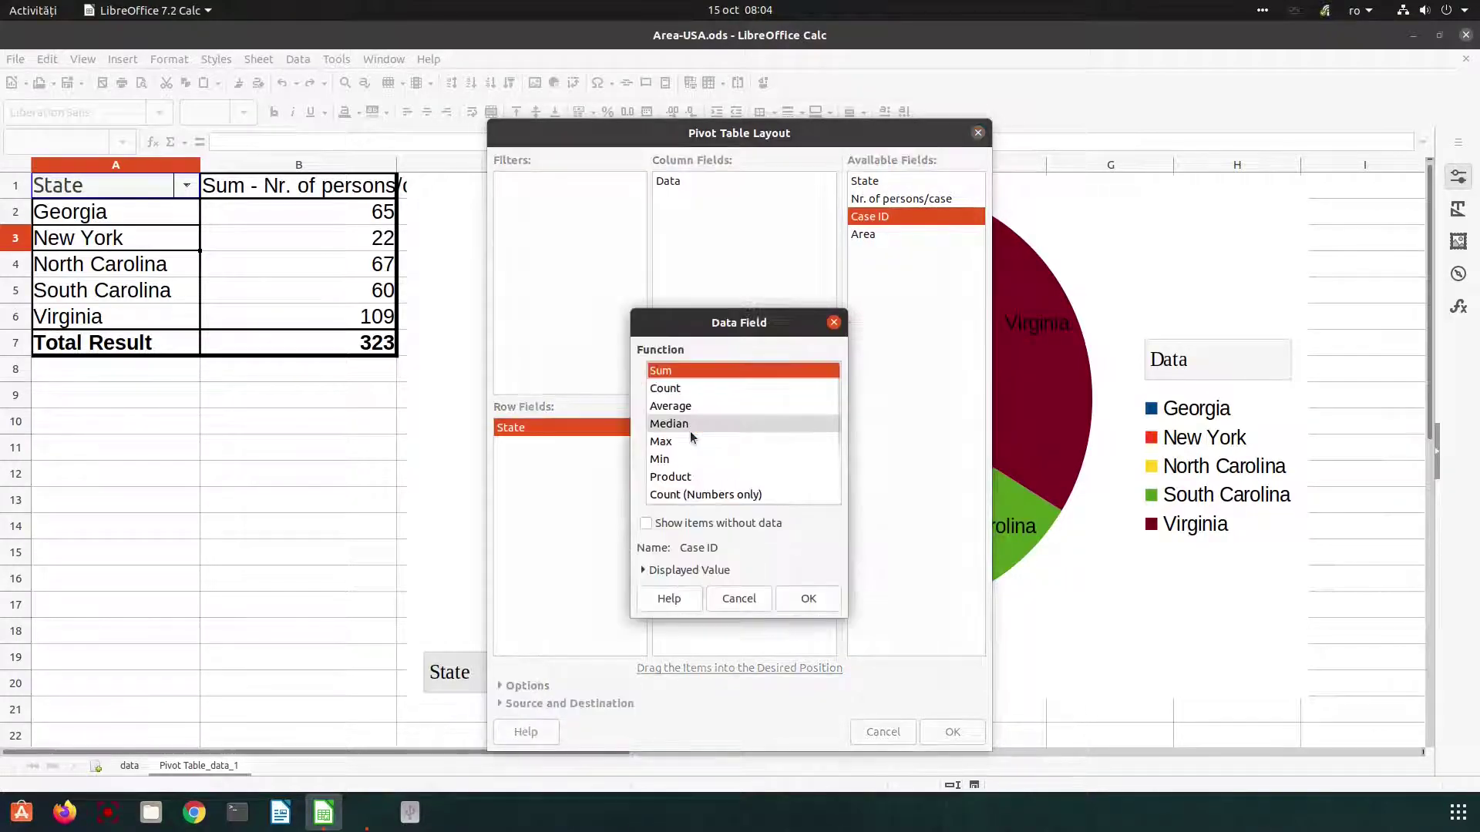
left_click(738, 598)
double_click(718, 428)
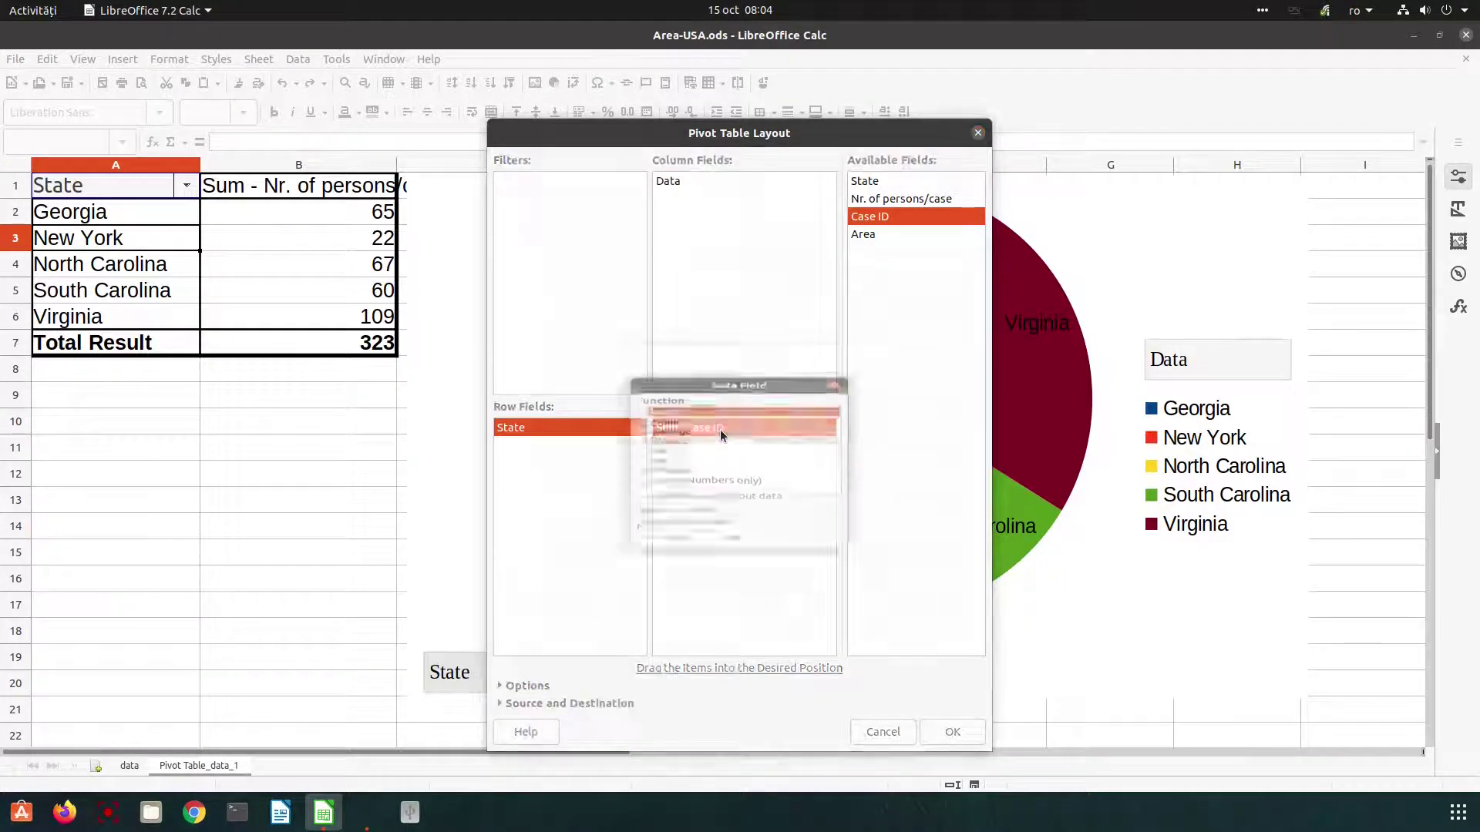
left_click(681, 389)
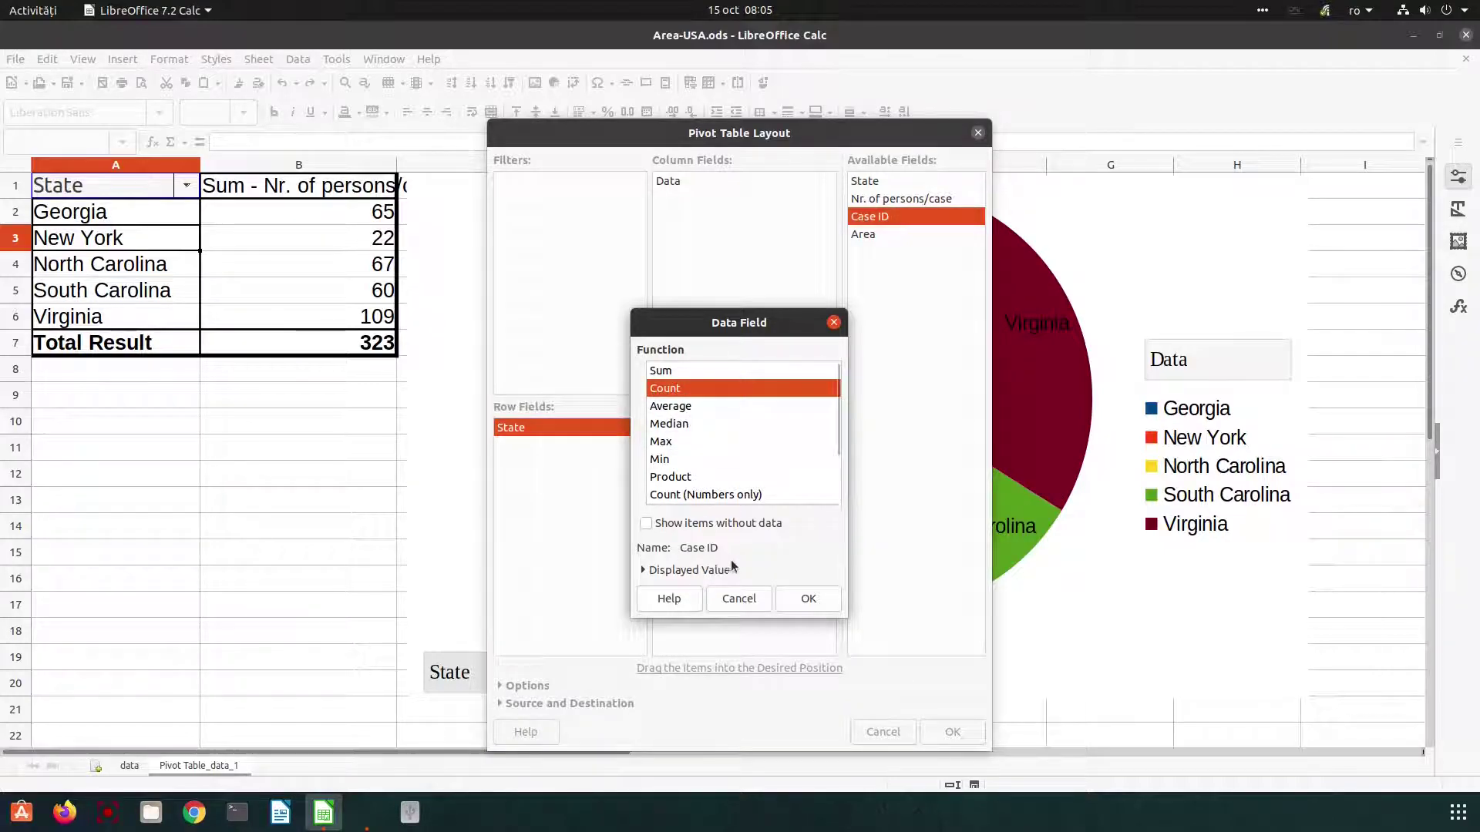
left_click(807, 598)
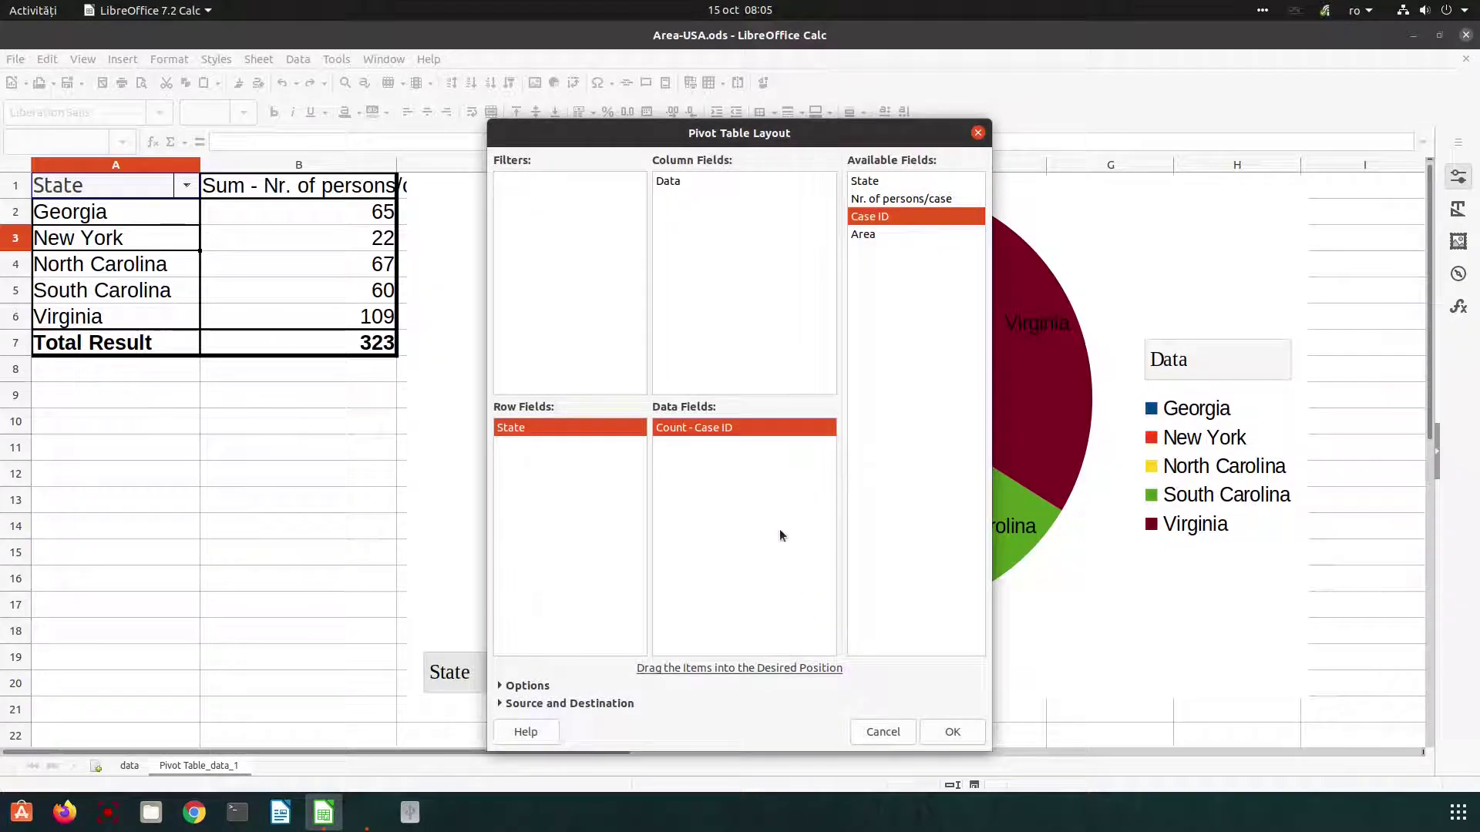
left_click(953, 732)
left_click(388, 349)
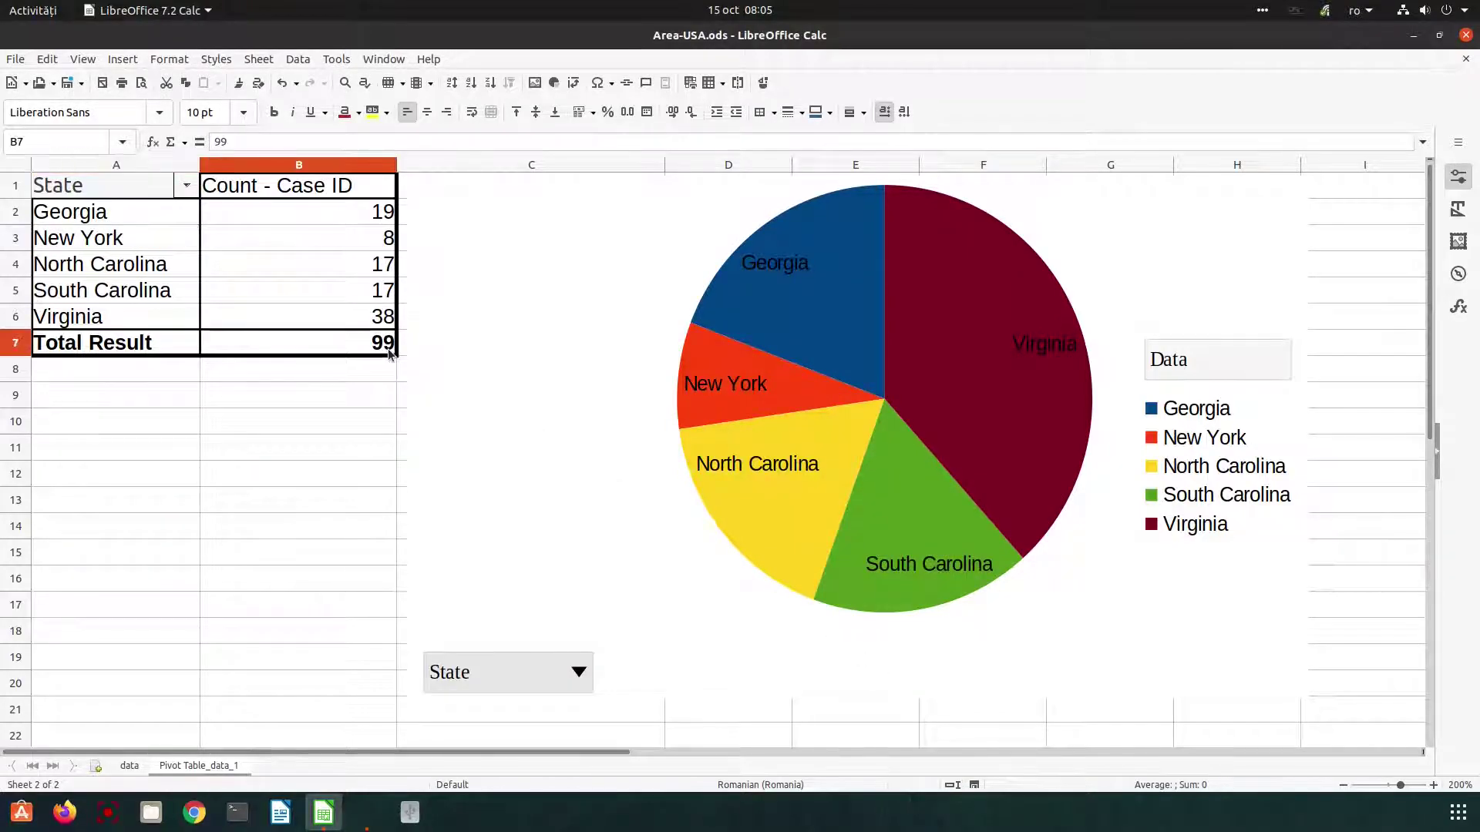
left_click(128, 765)
scroll(173, 379, "down", 2)
scroll(173, 380, "down", 20)
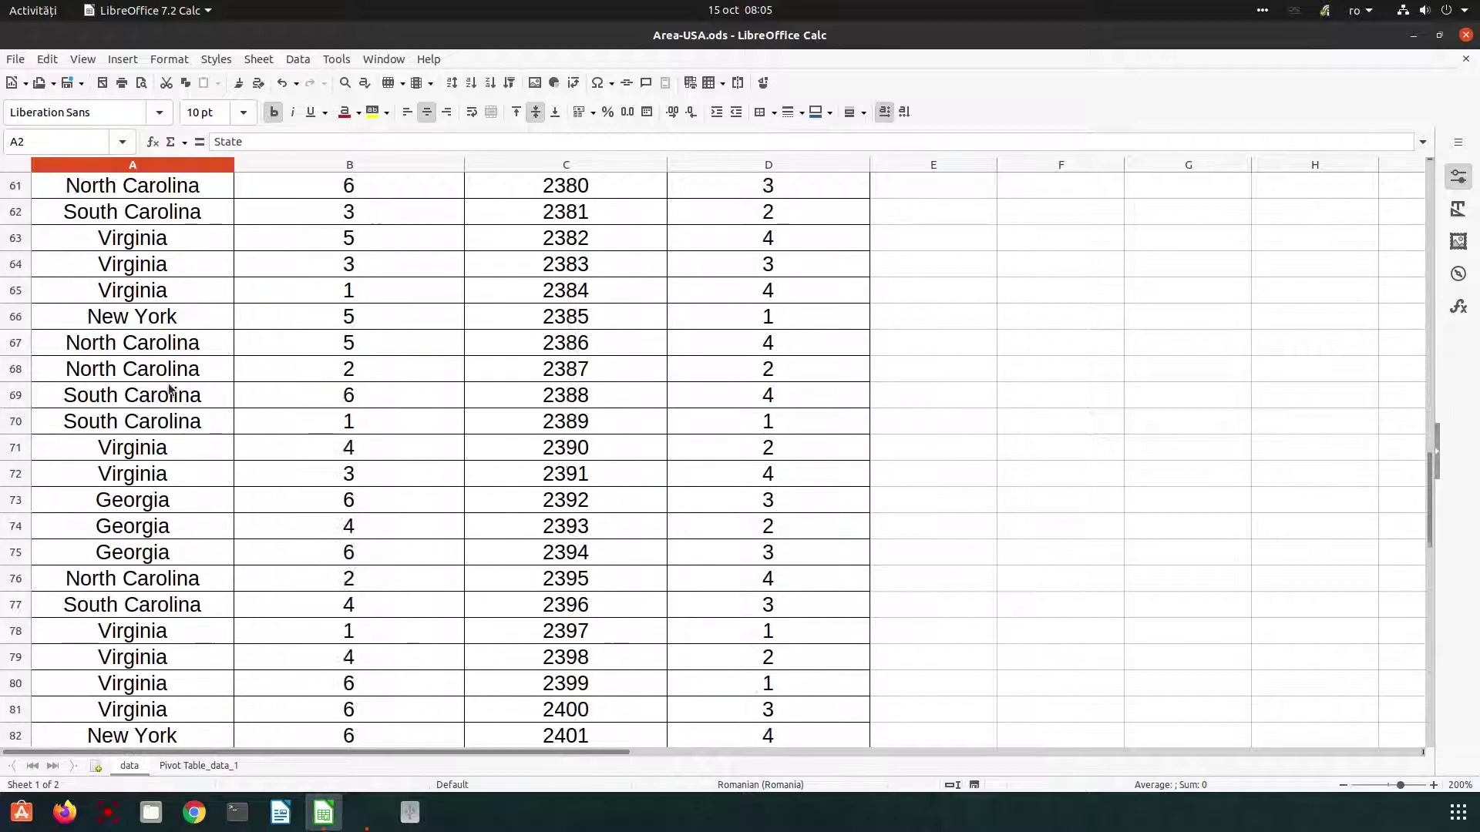
left_click(16, 376)
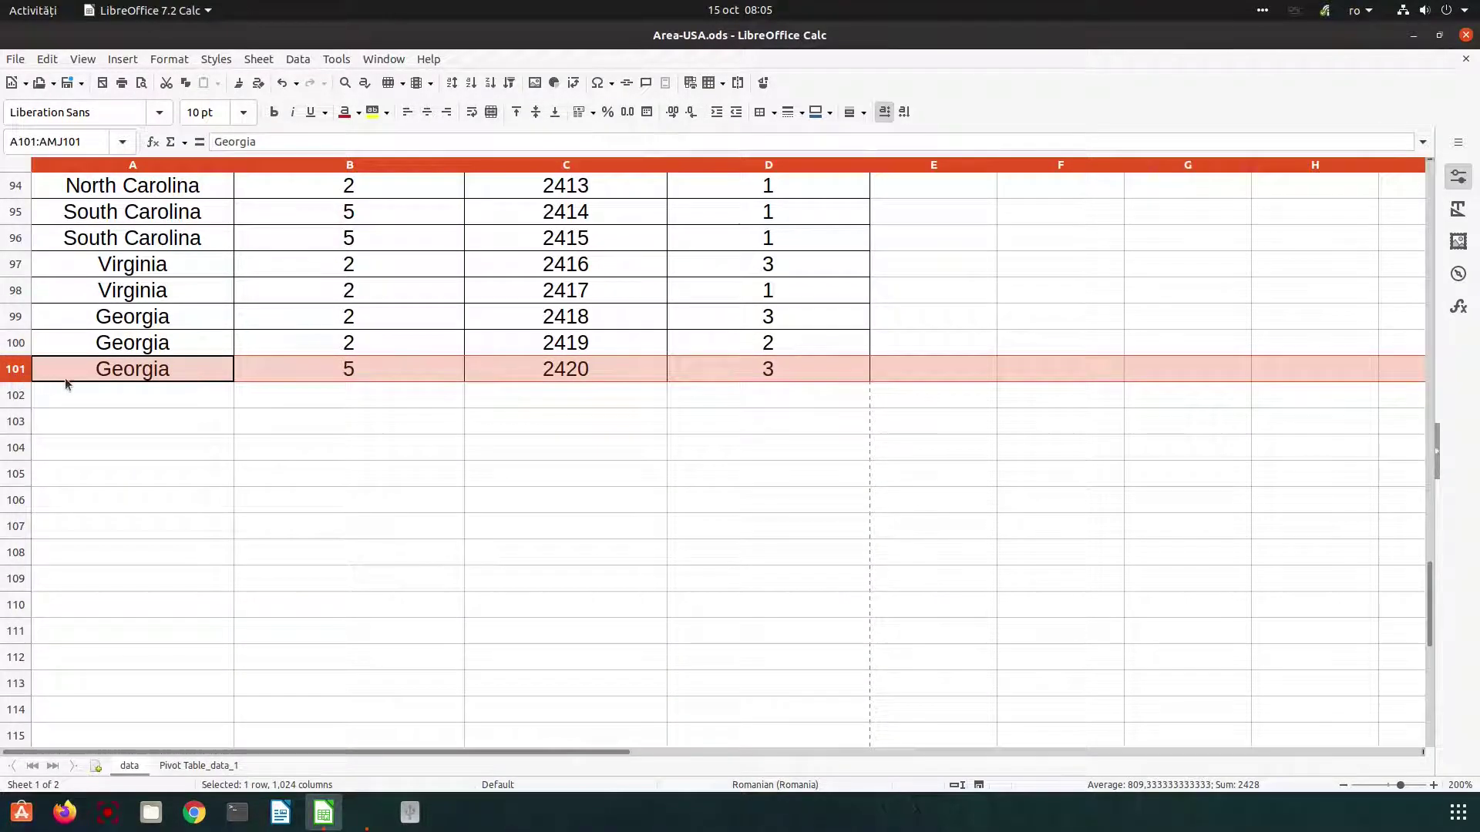
scroll(66, 383, "up", 20)
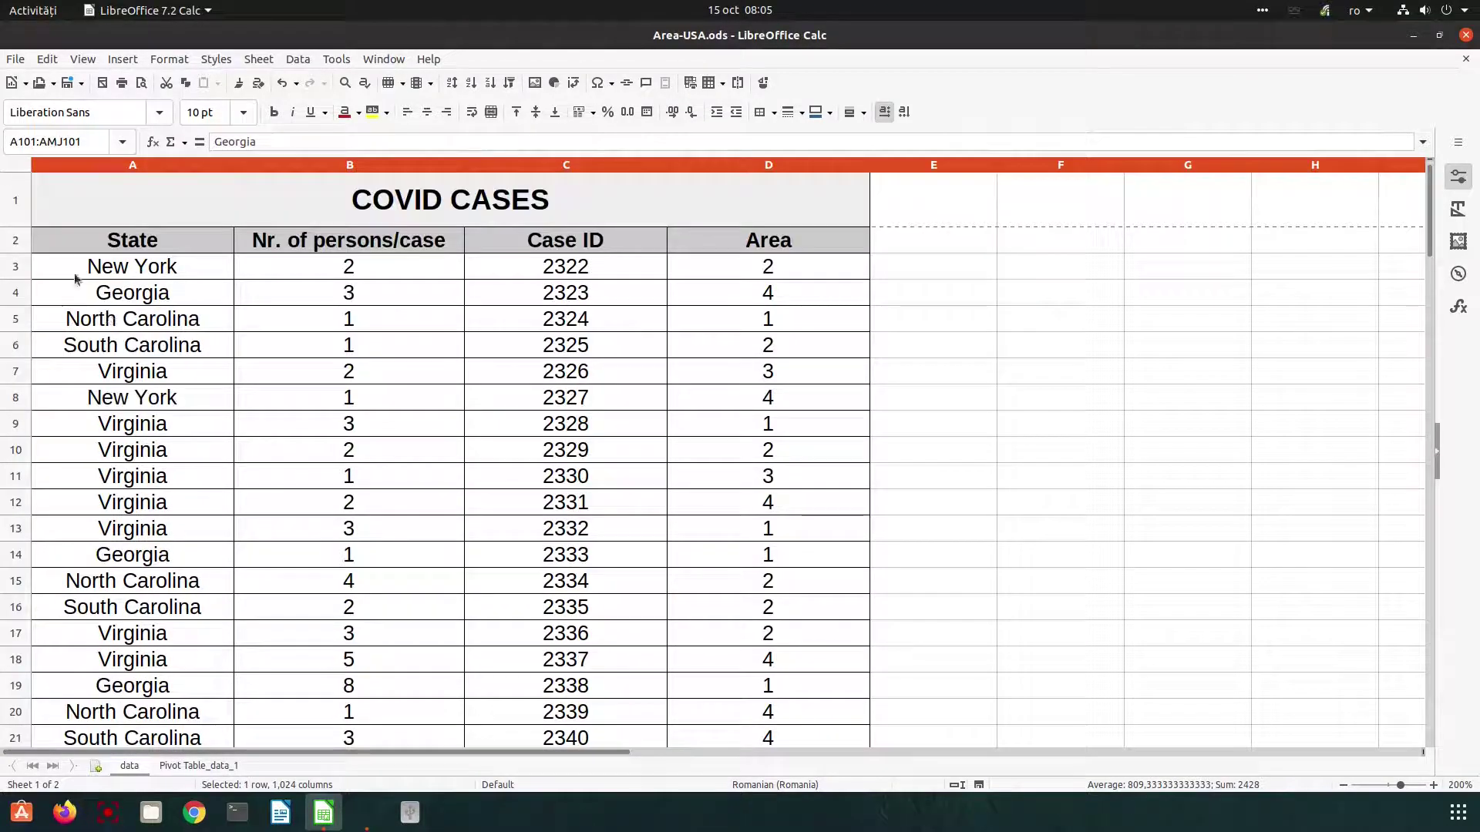
left_click_drag(16, 207, 16, 247)
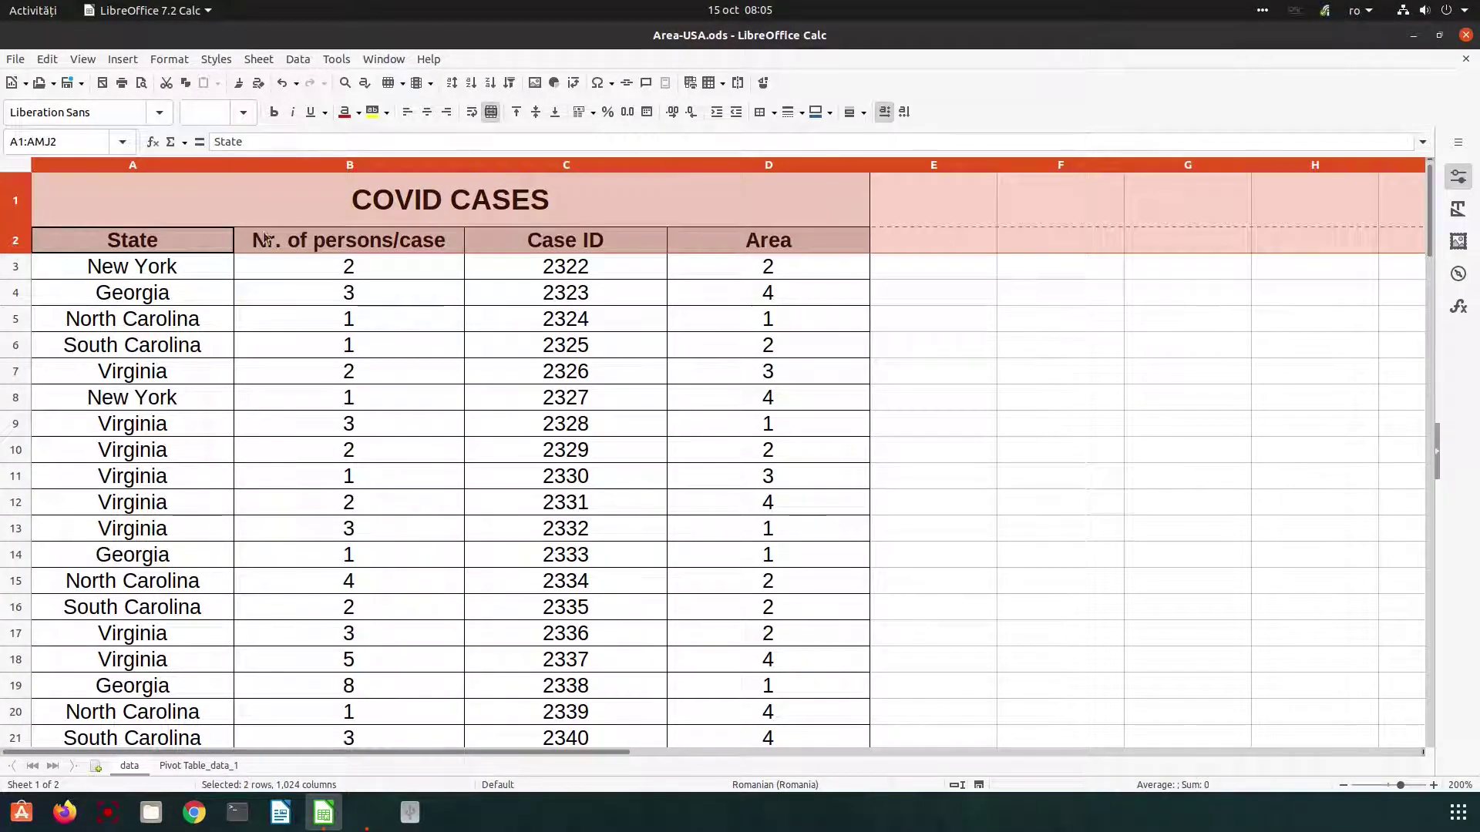
left_click(229, 767)
left_click(375, 345)
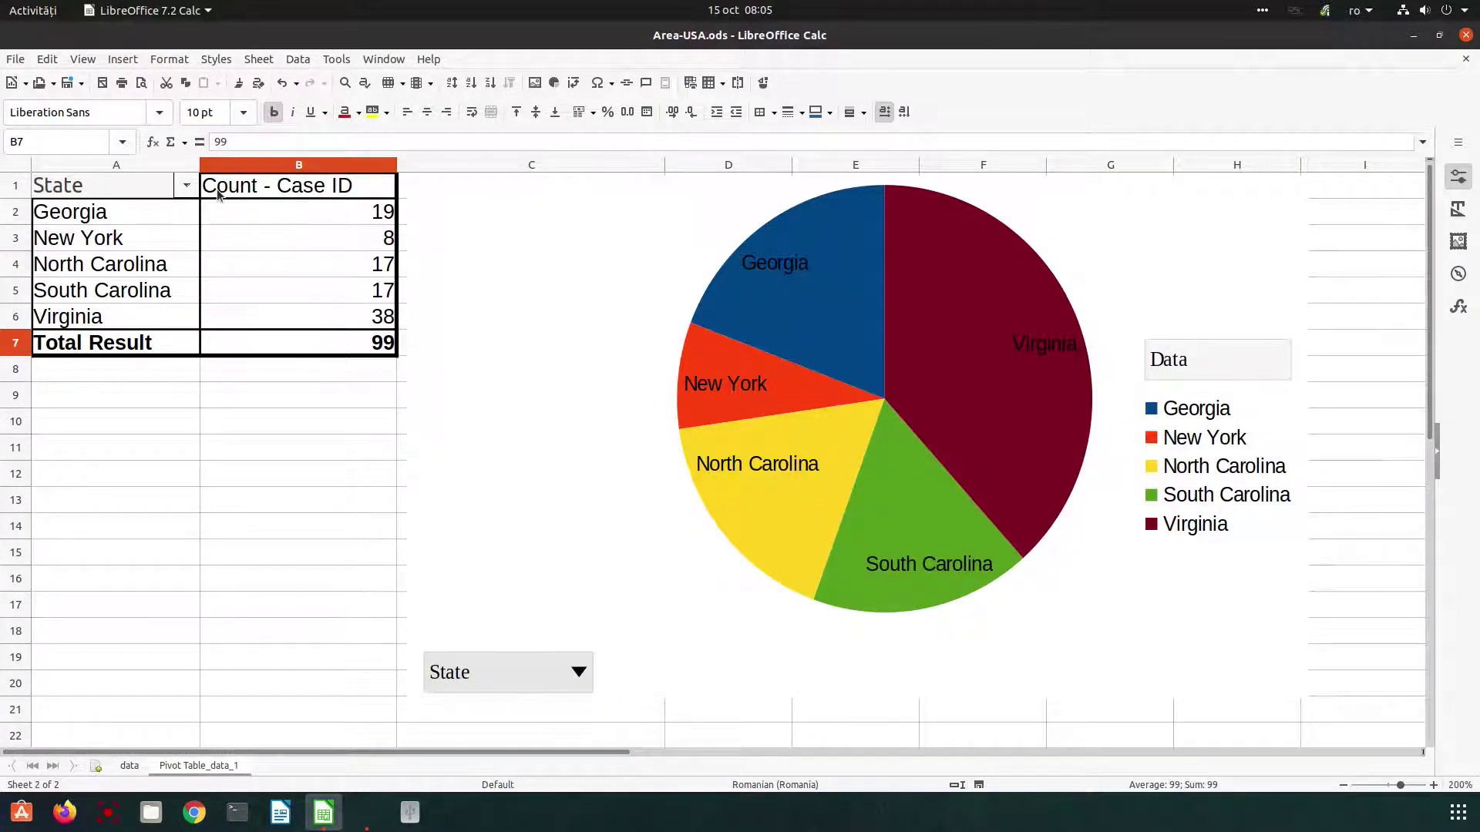
left_click(131, 767)
left_click(578, 269)
left_click(196, 276)
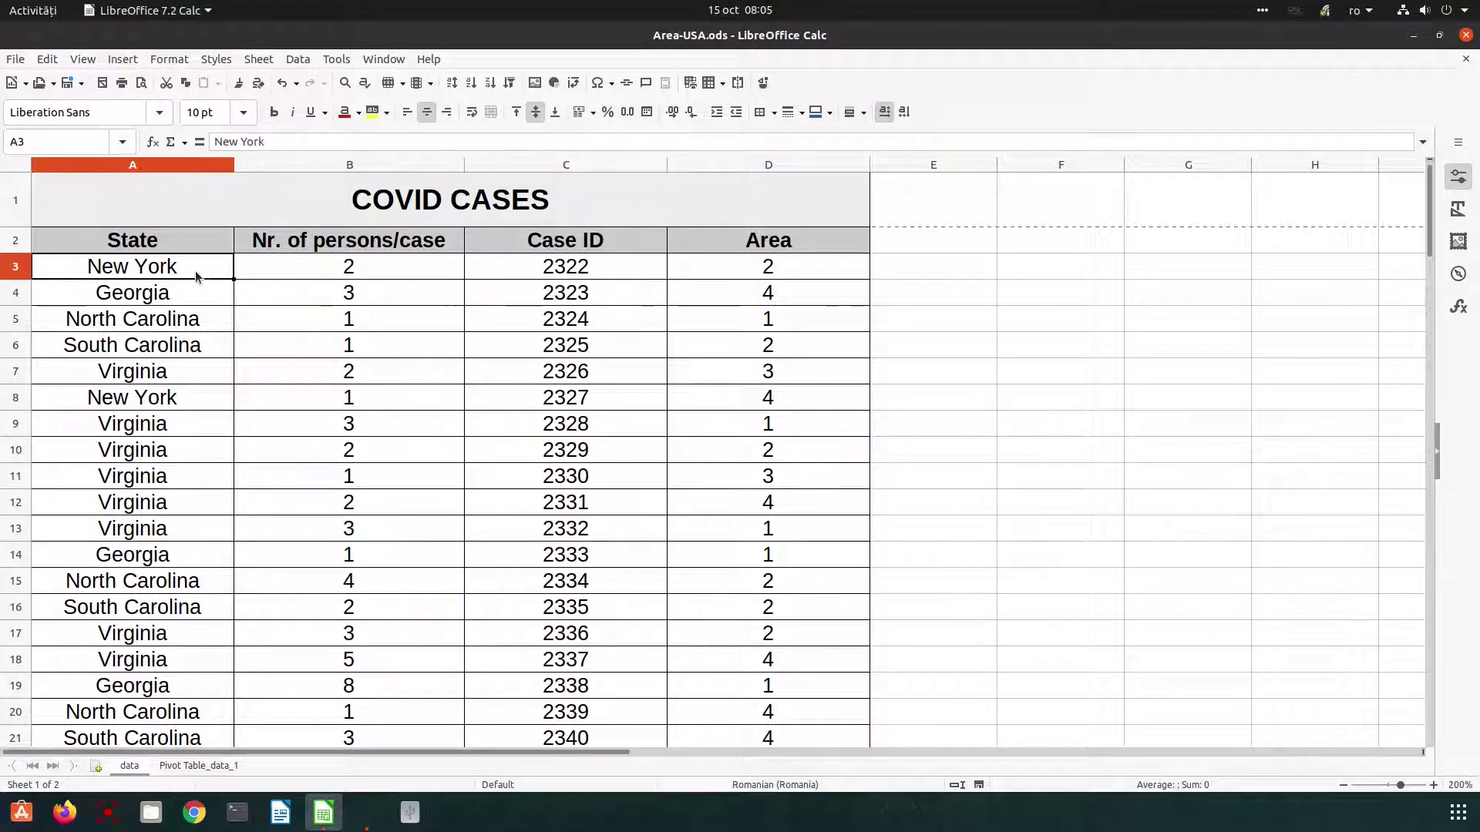
left_click(364, 270)
left_click(572, 271)
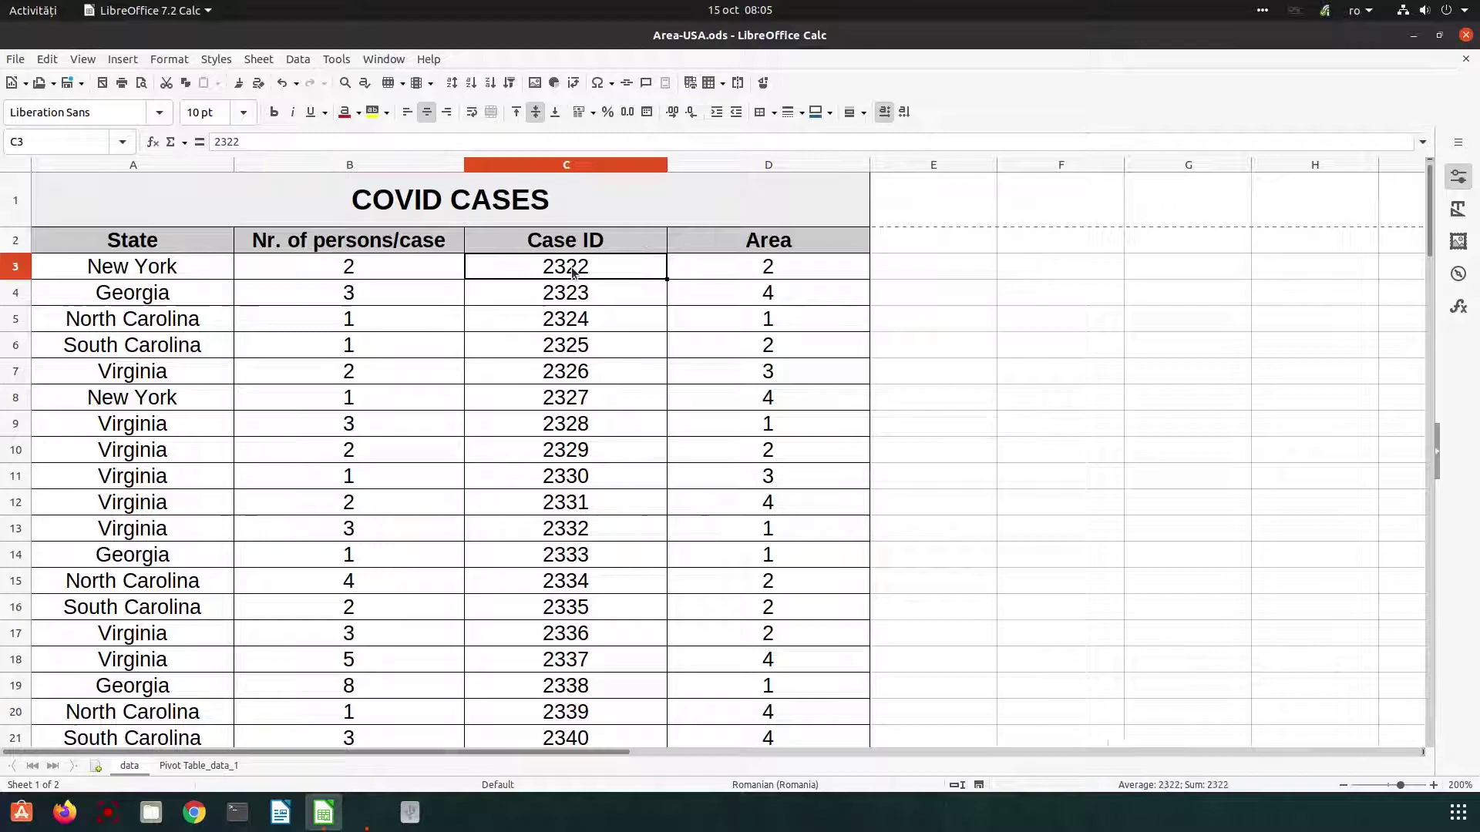
left_click(574, 295)
left_click(574, 319)
left_click(574, 346)
left_click(224, 765)
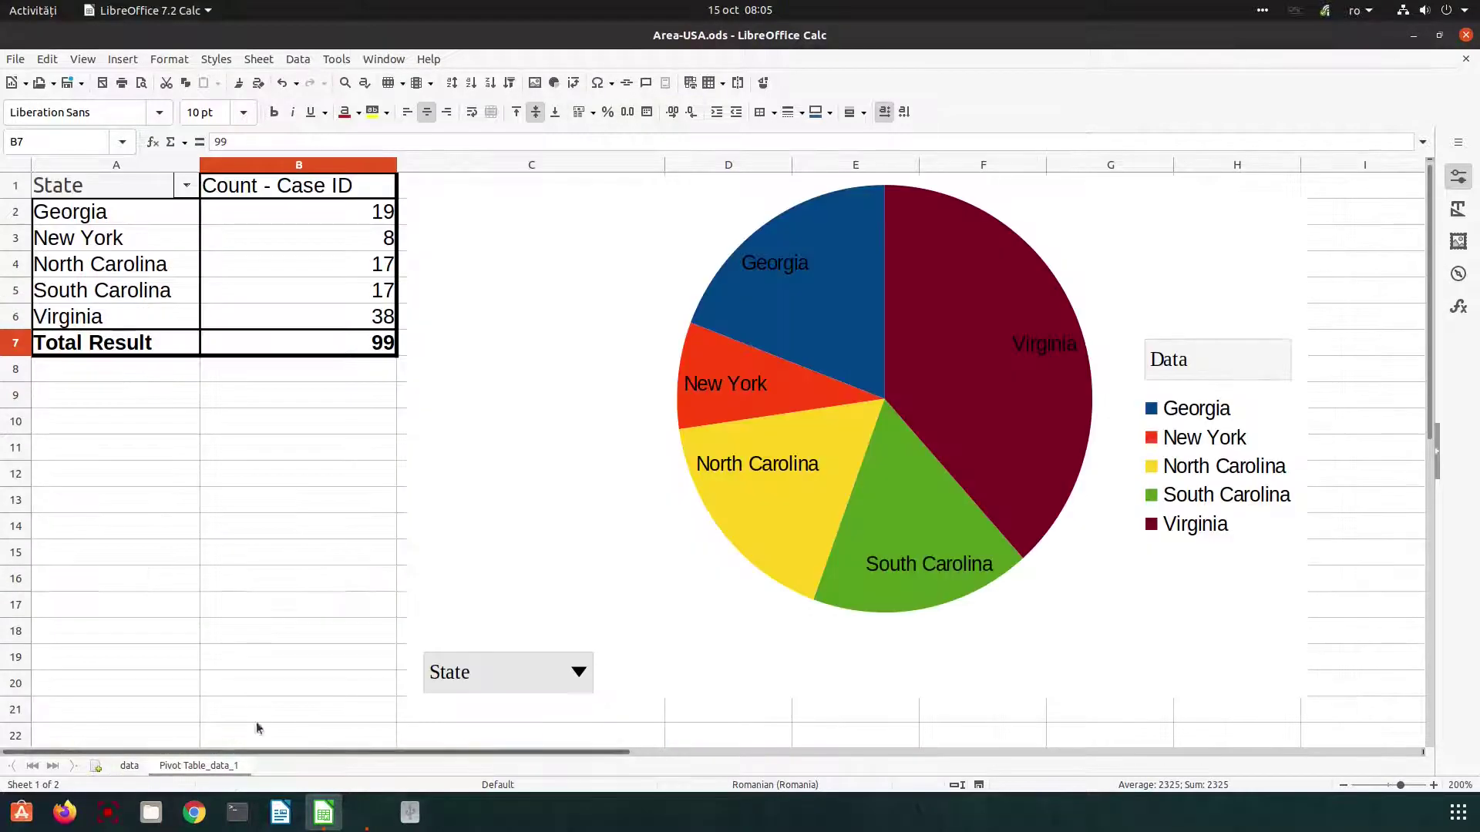
Step: Swap the Count - Case ID data field for Count - Area in the pivot layout
right_click(343, 292)
left_click(390, 340)
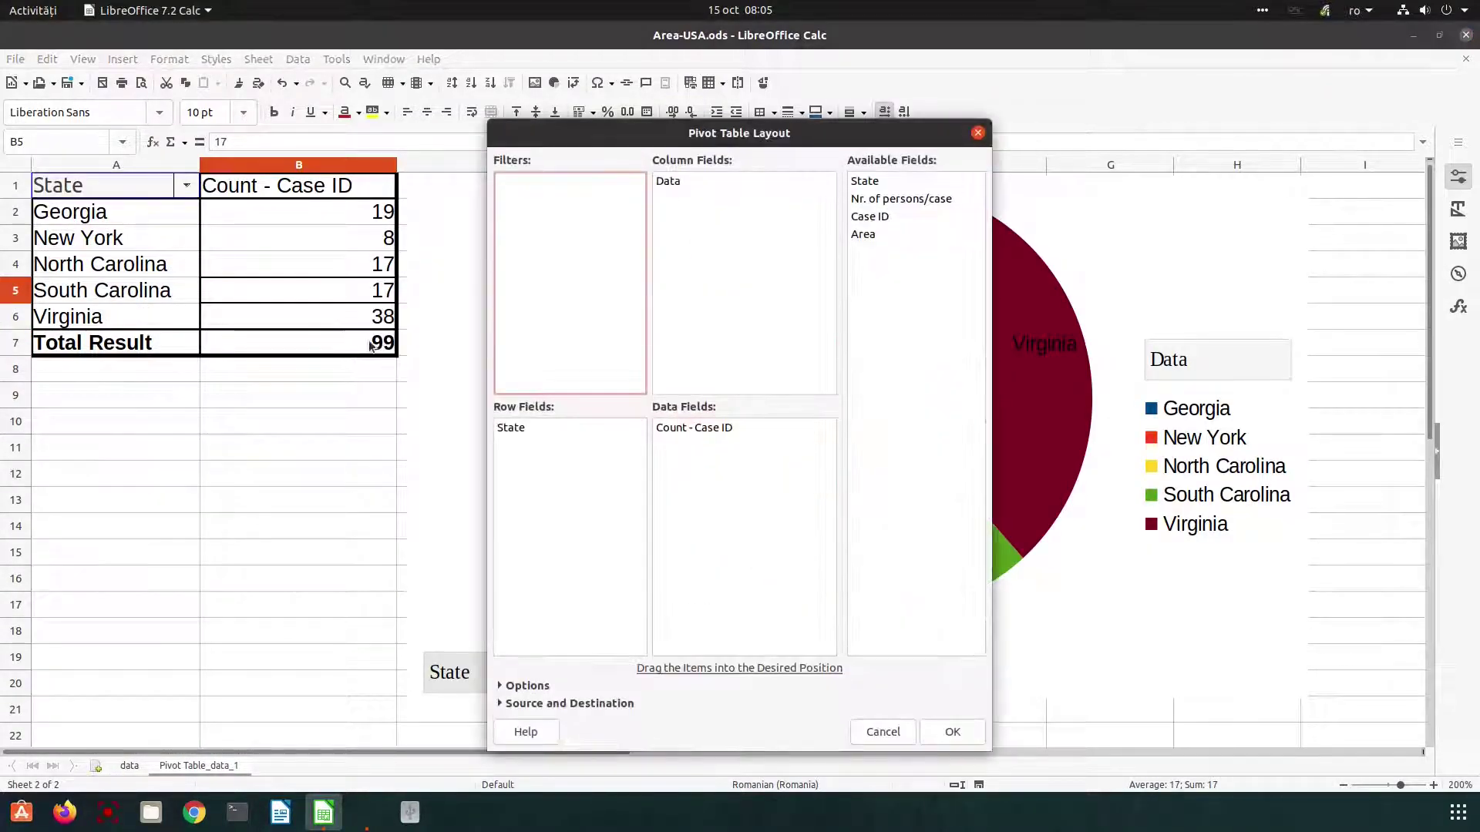
double_click(680, 430)
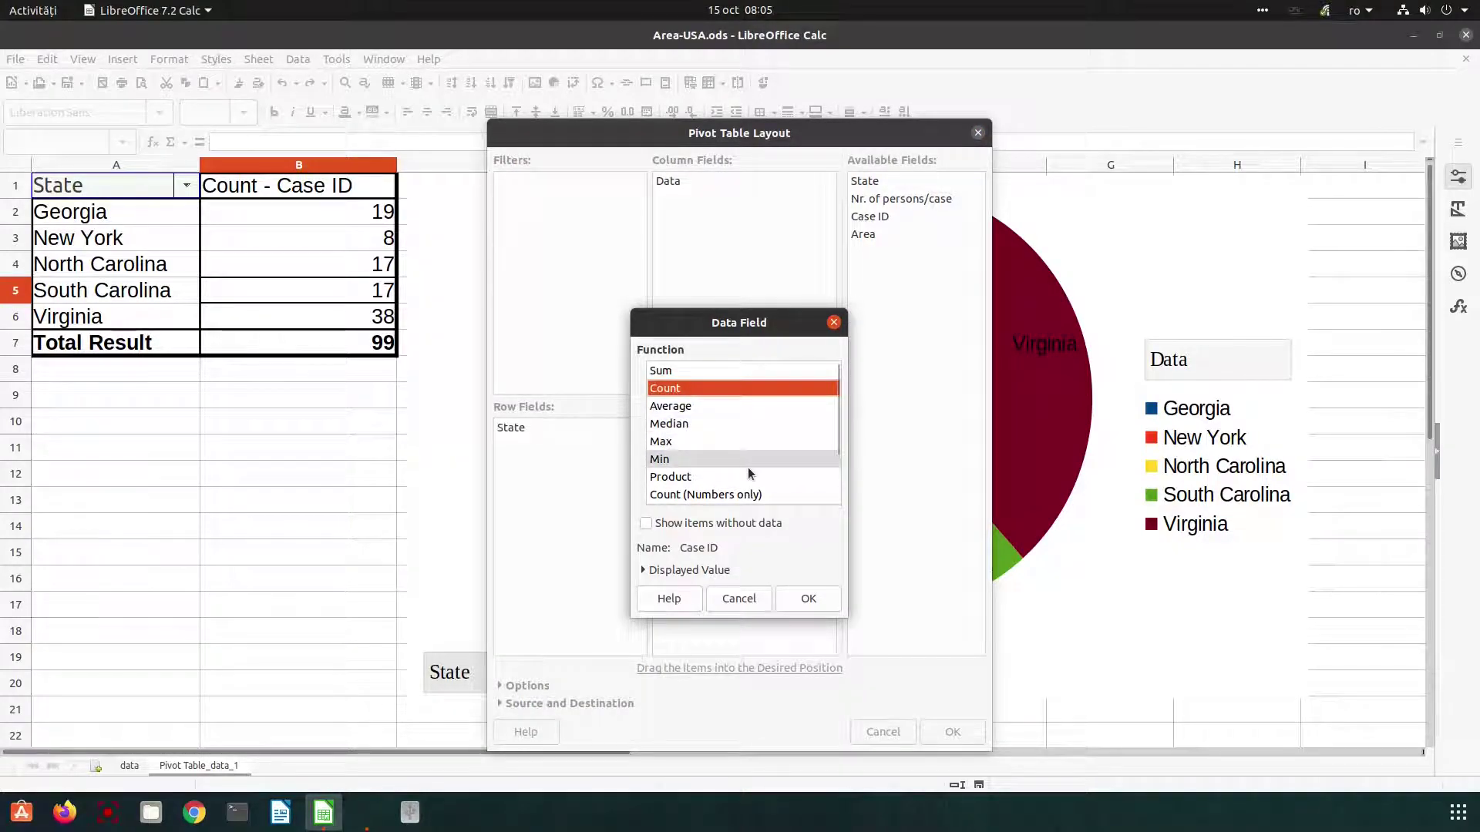
left_click(740, 599)
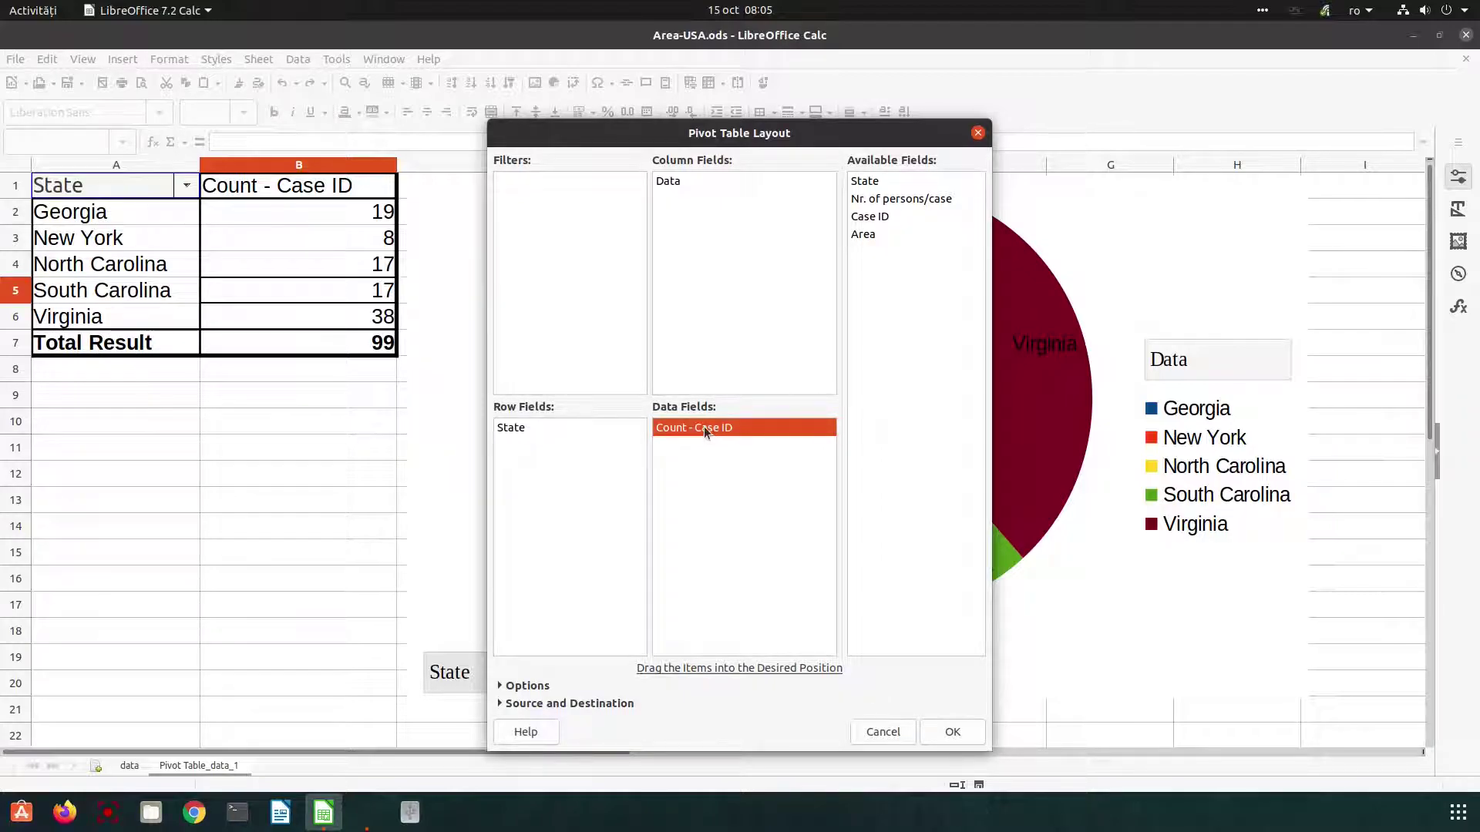
mouse_move(703, 427)
left_mouse_down()
mouse_move(883, 358)
mouse_move(877, 263)
mouse_move(723, 435)
left_mouse_up()
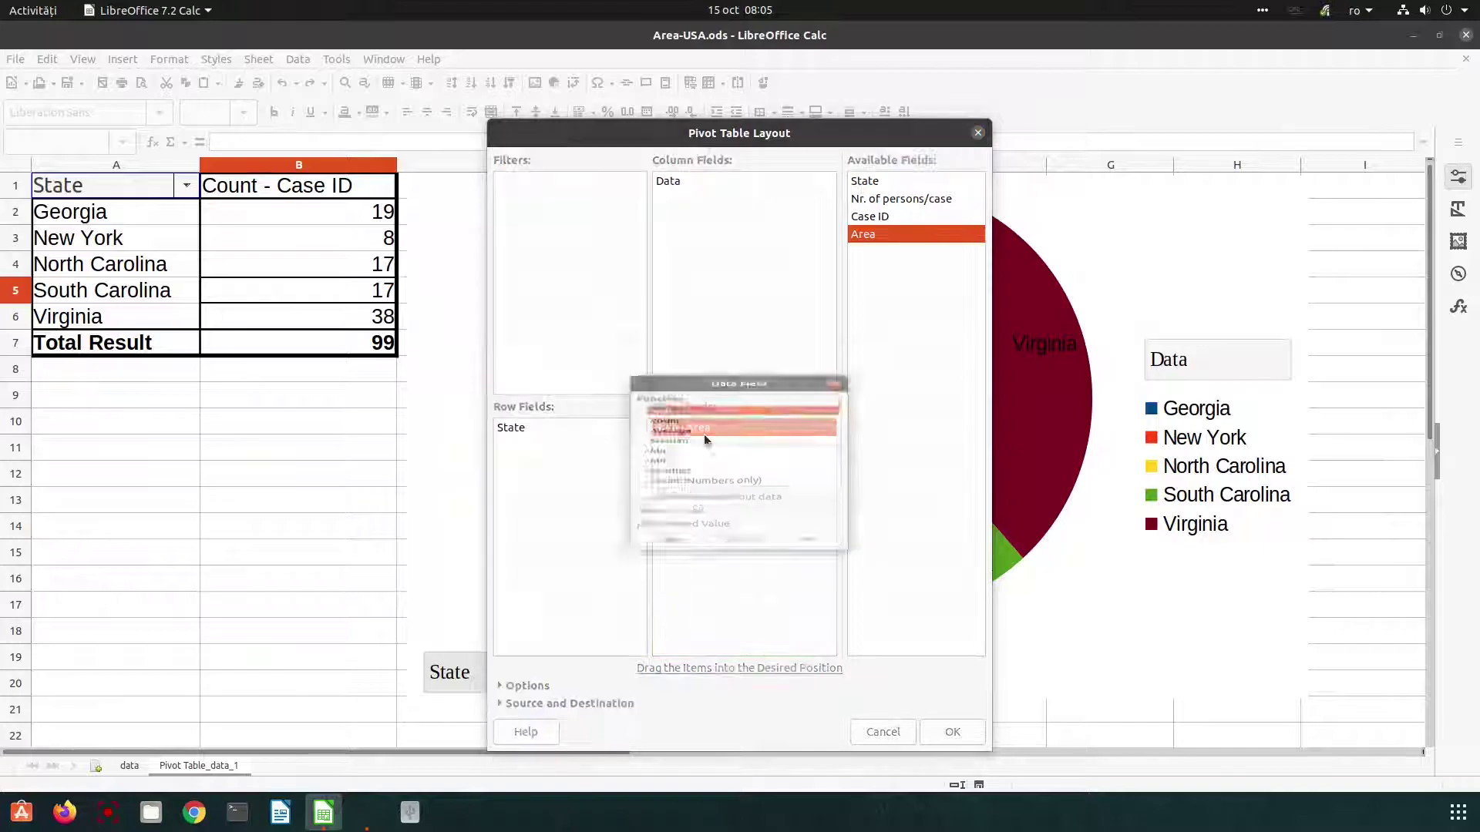
left_click(679, 387)
left_click(805, 598)
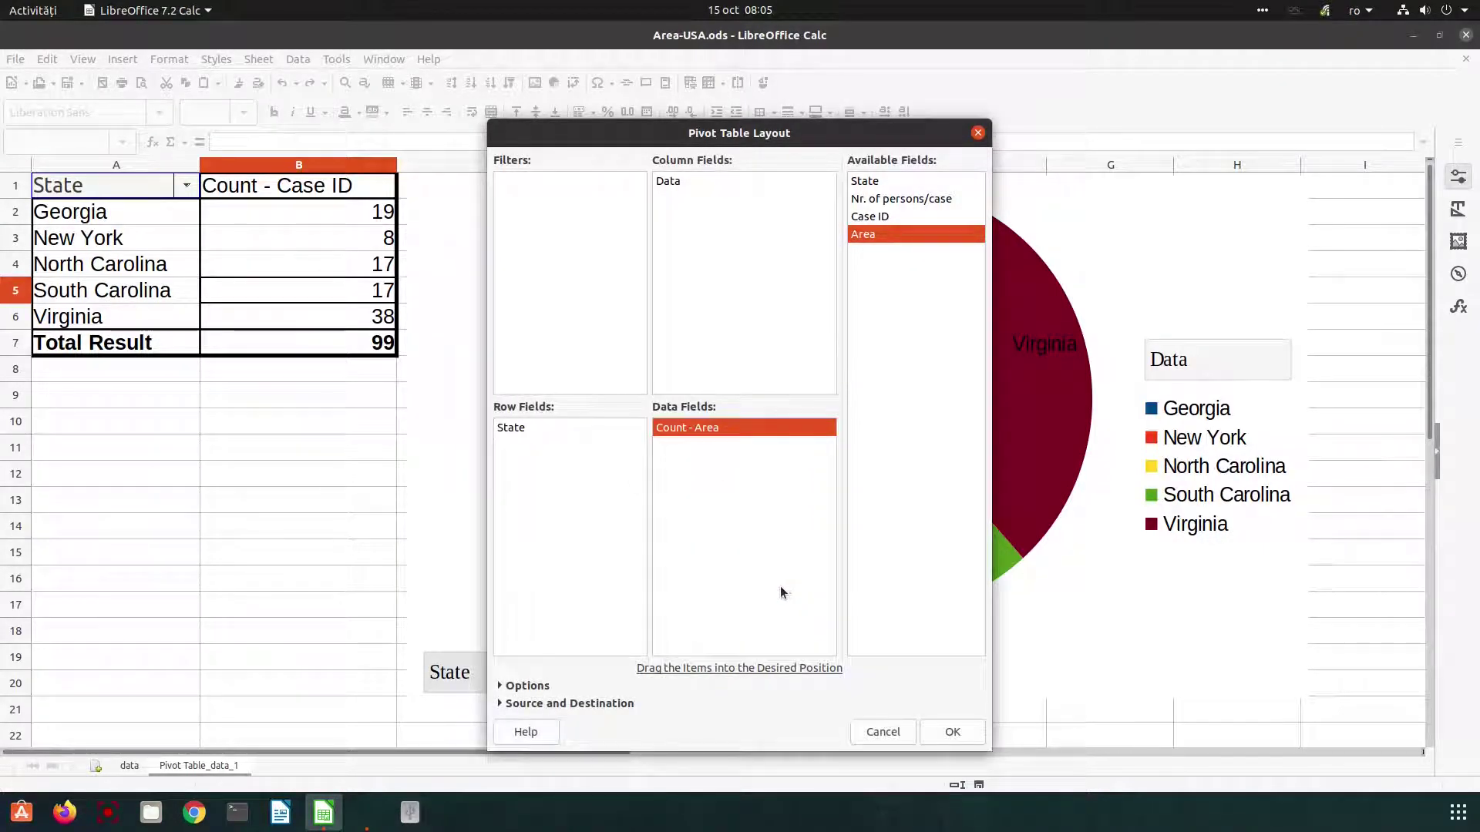
left_click(952, 733)
left_click(272, 266)
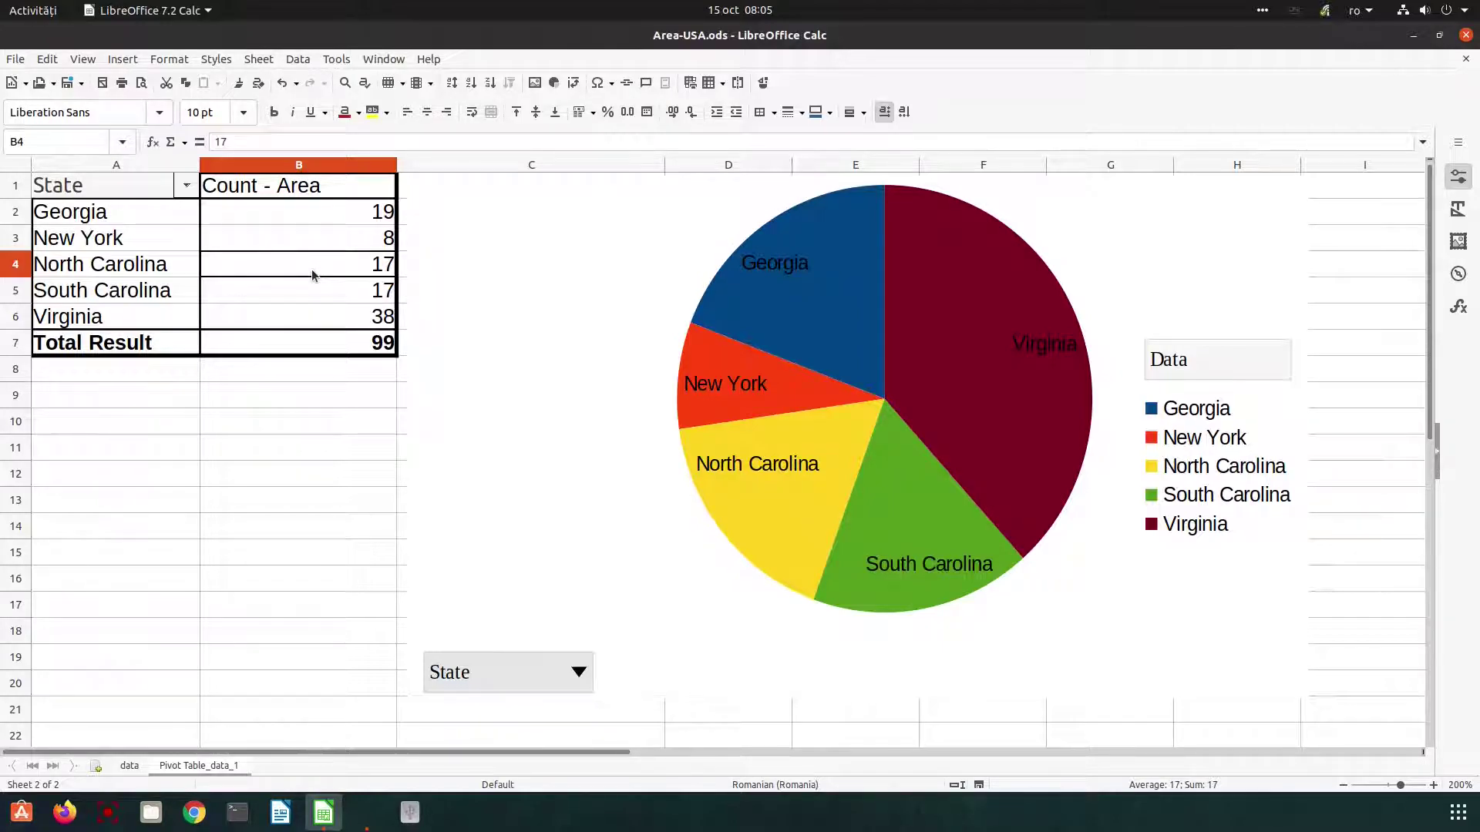
Step: Set the Area data field's function to Count (Numbers only)
right_click(302, 266)
left_click(345, 326)
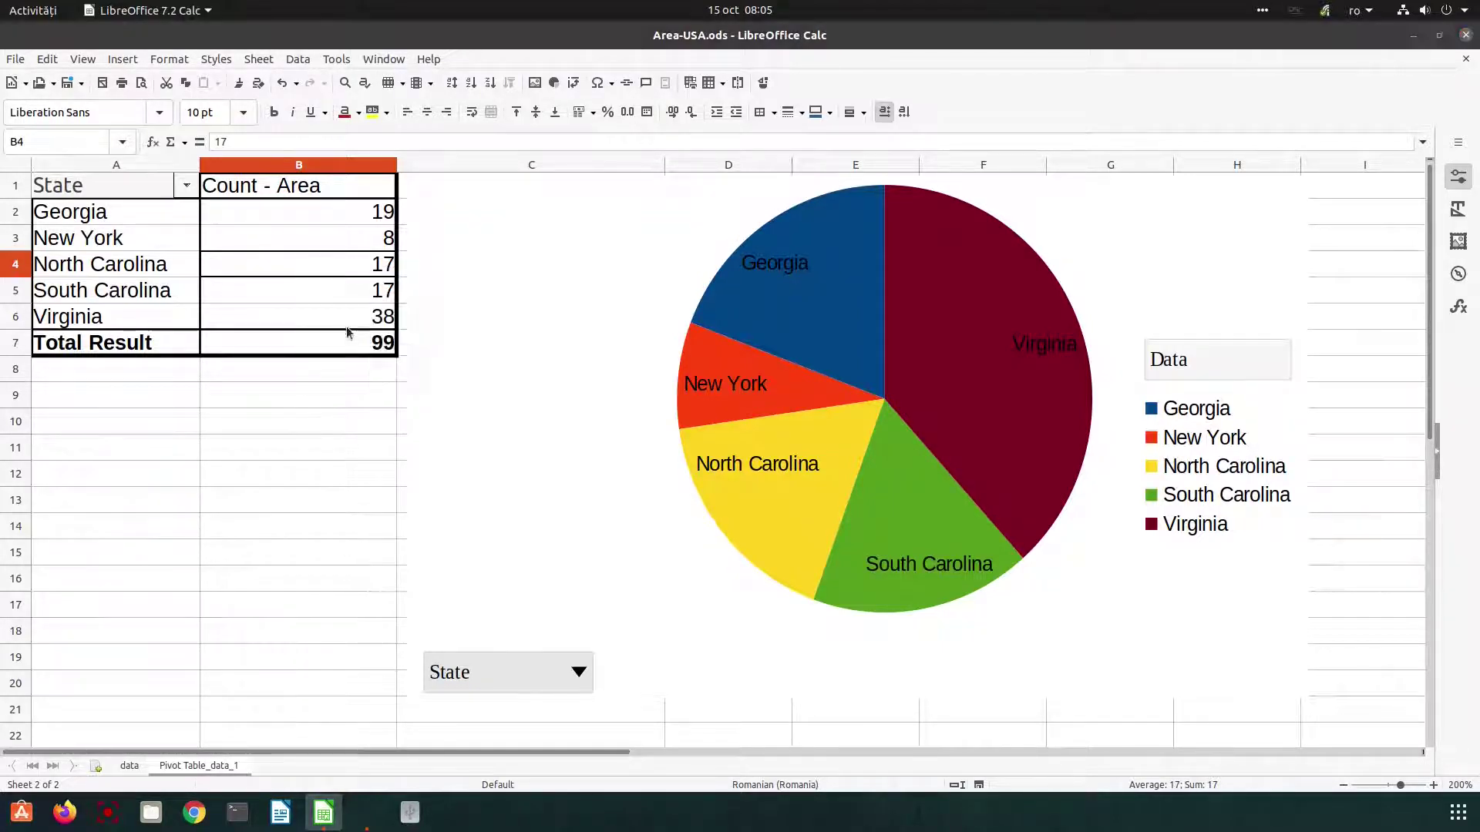
double_click(727, 430)
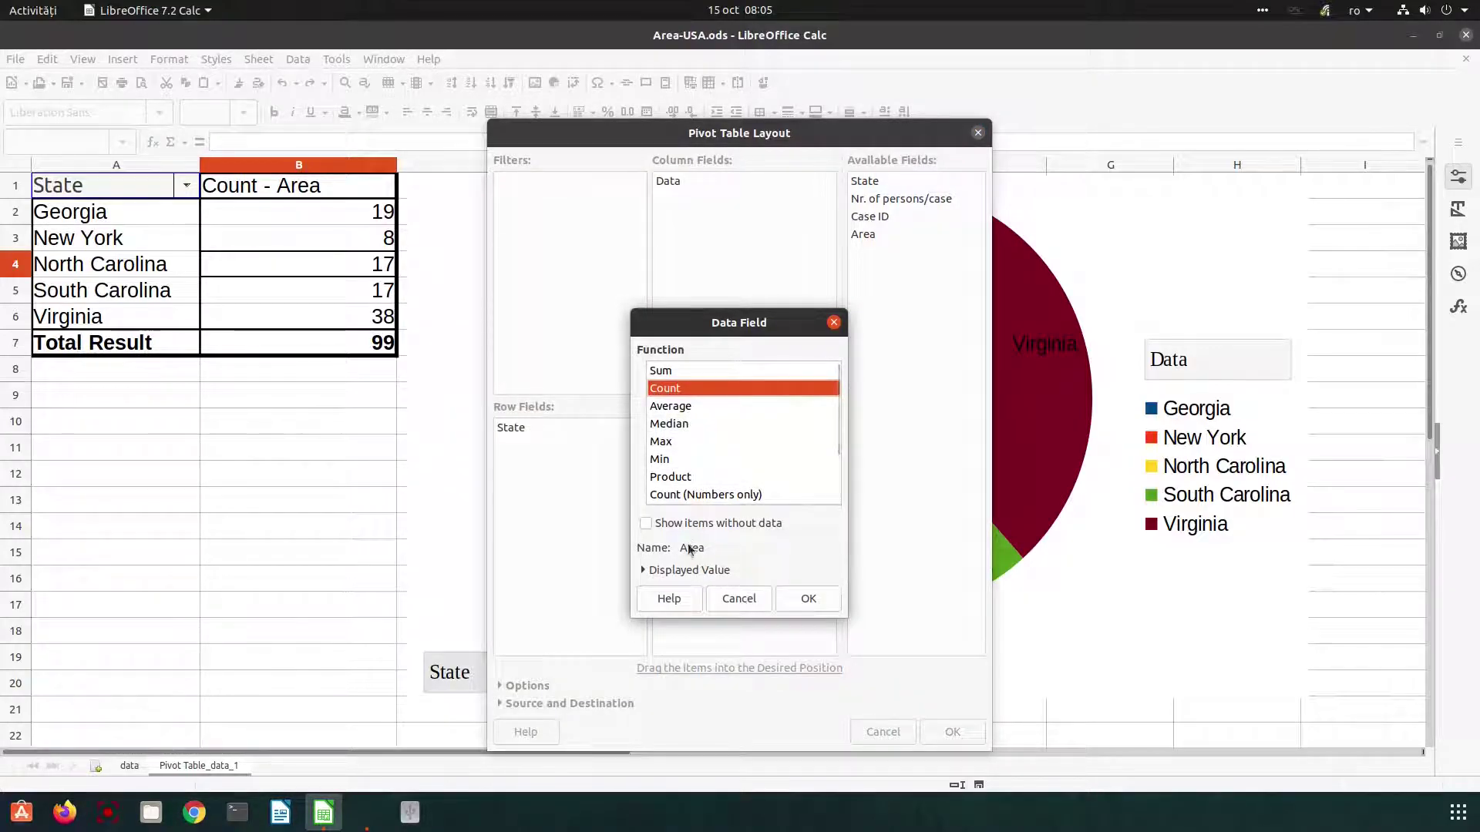
left_click(654, 571)
left_click(730, 596)
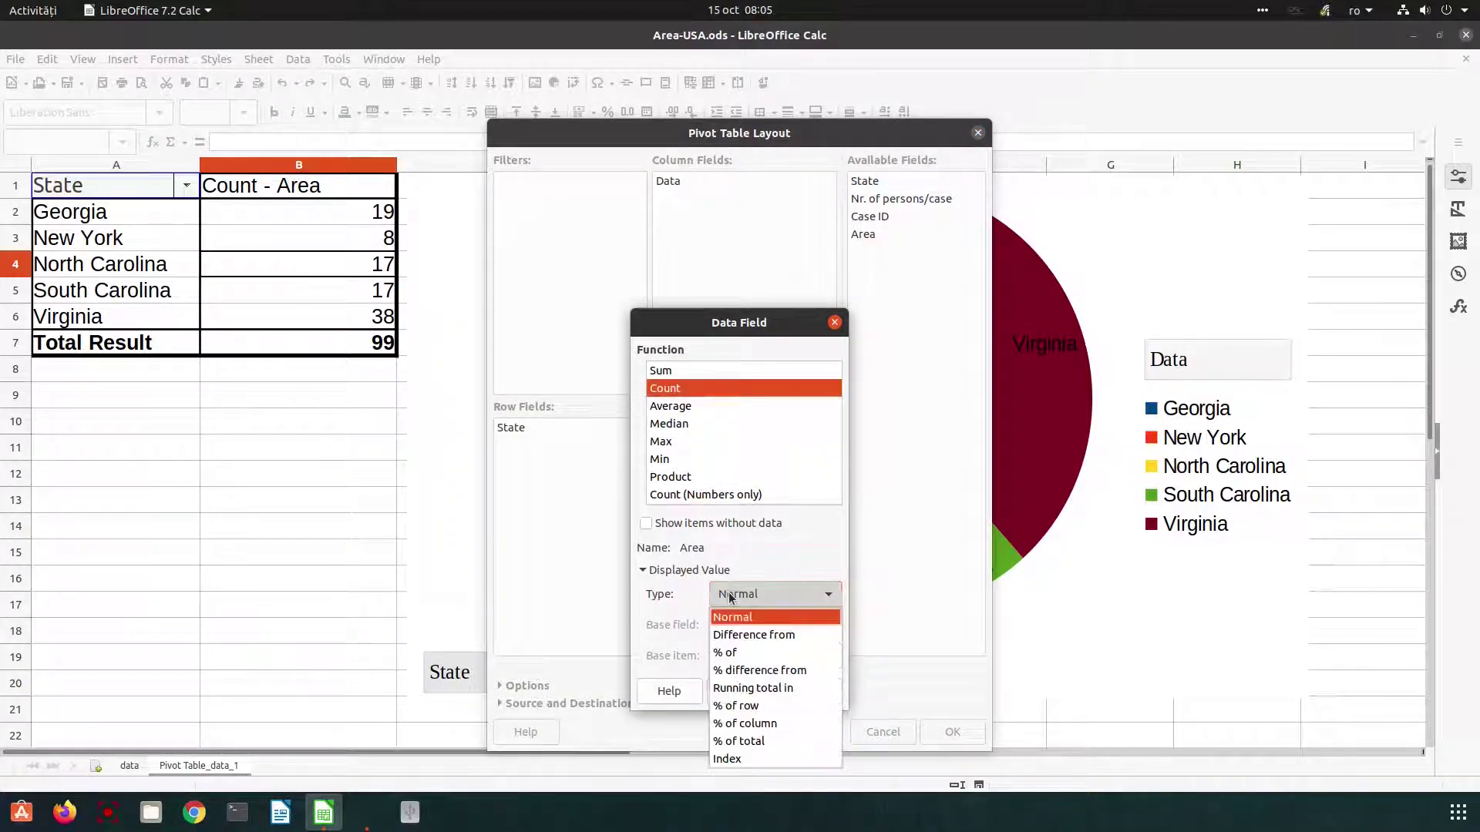
left_click(730, 595)
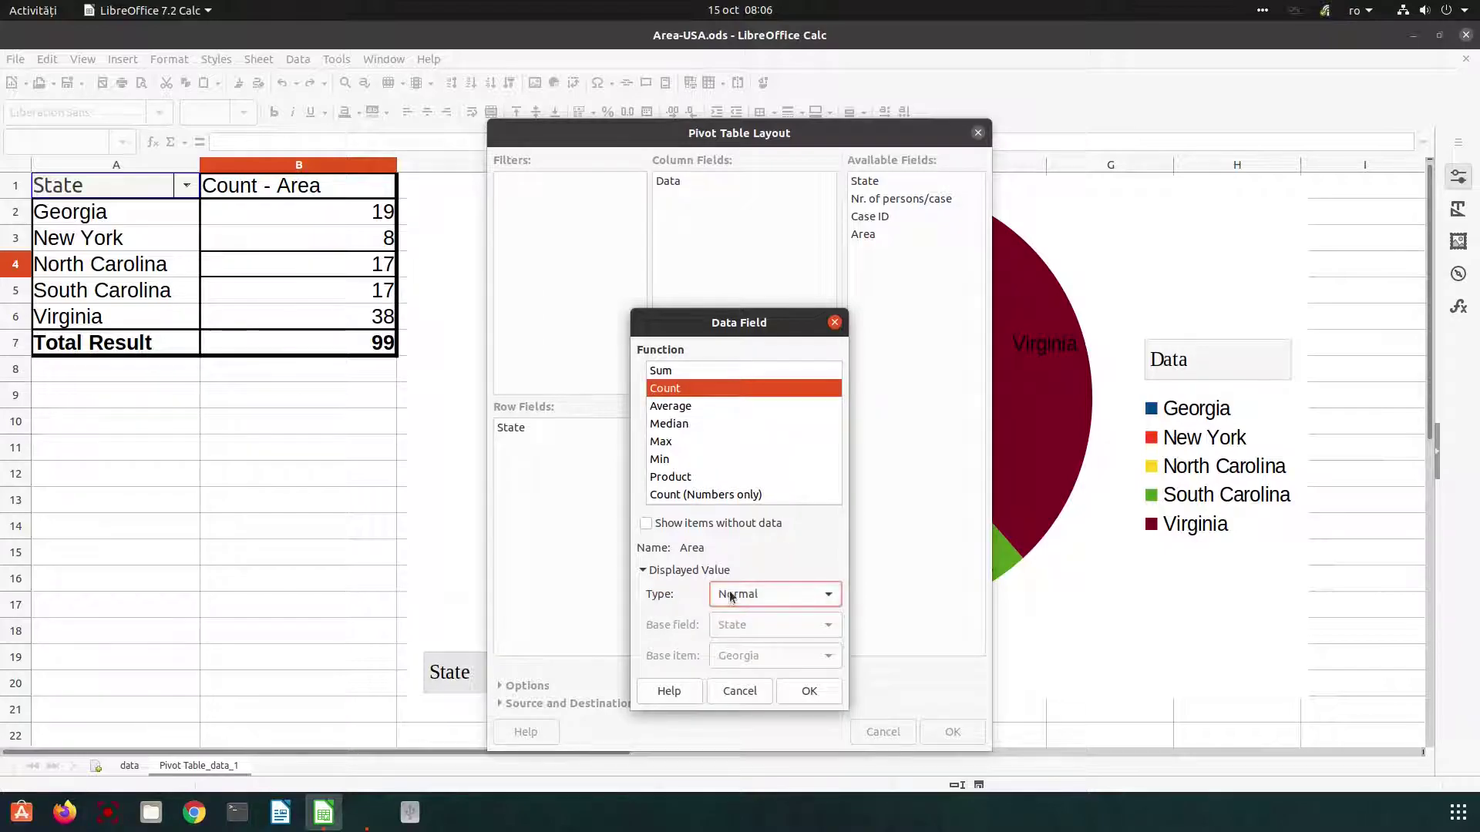
left_click(727, 497)
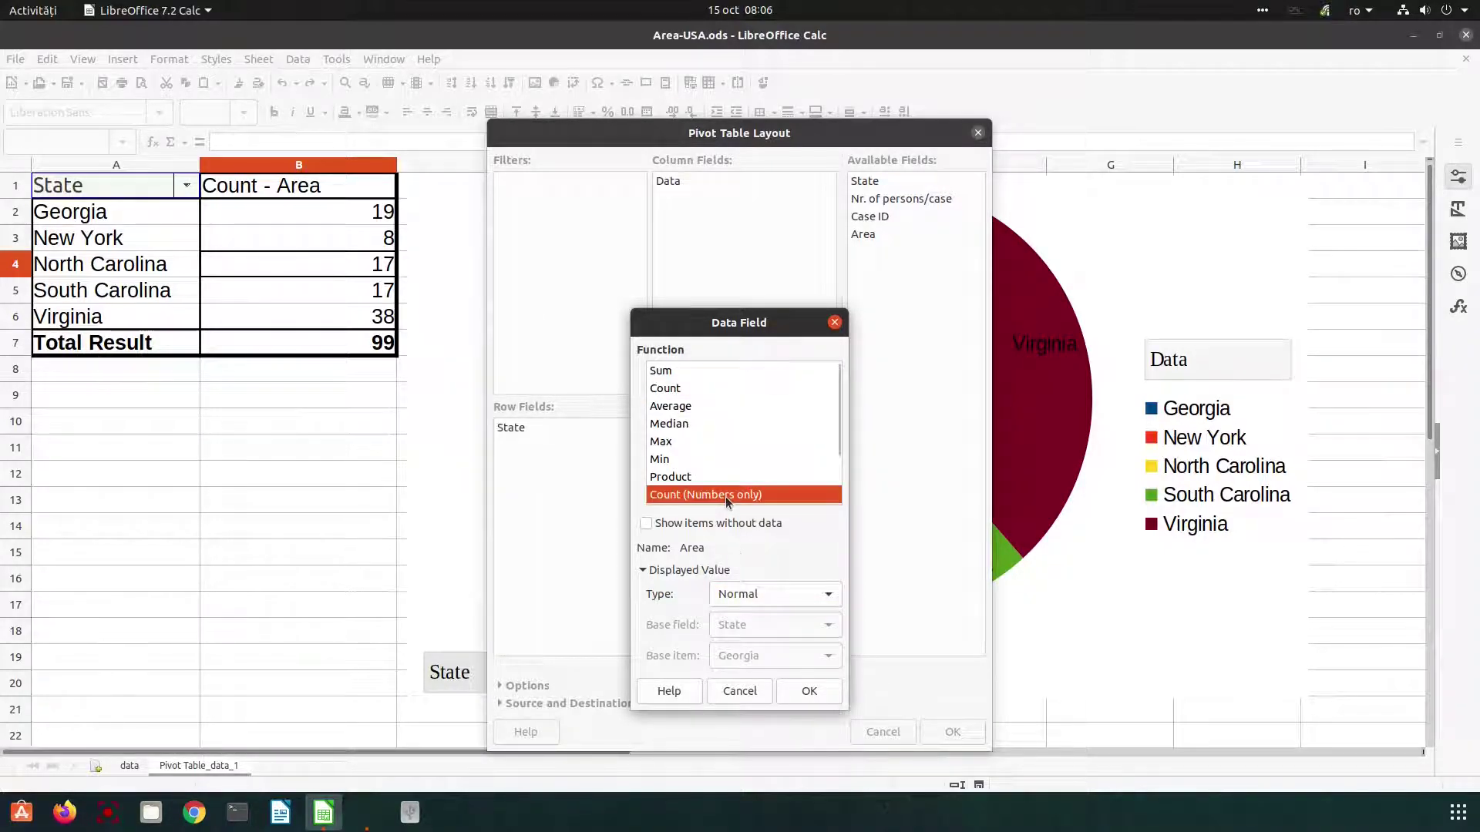
left_click(808, 691)
left_click(932, 731)
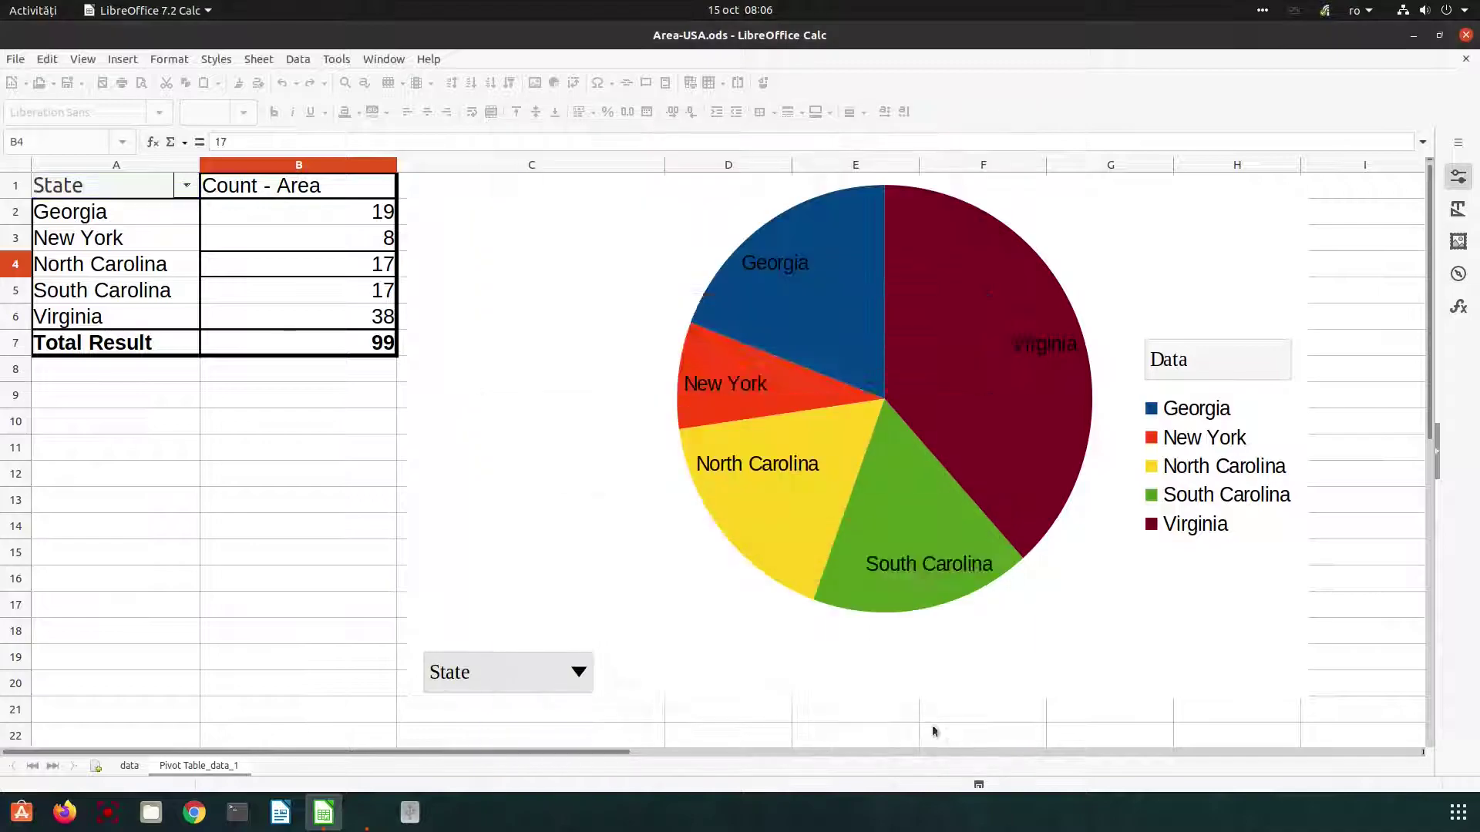
left_click(302, 310)
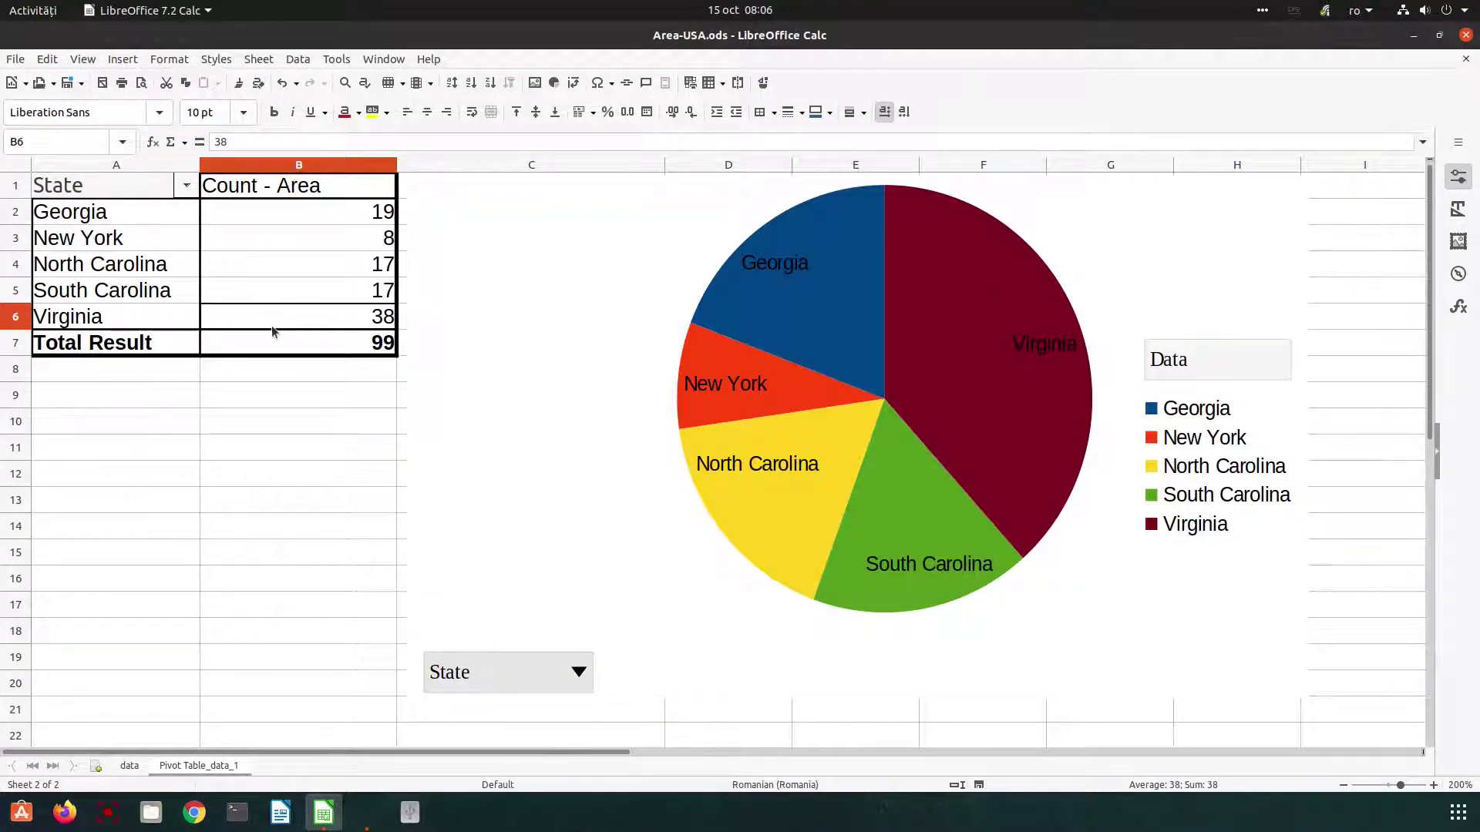
Step: Rebuild the pivot with Area as the row field and Case ID as data
right_click(169, 257)
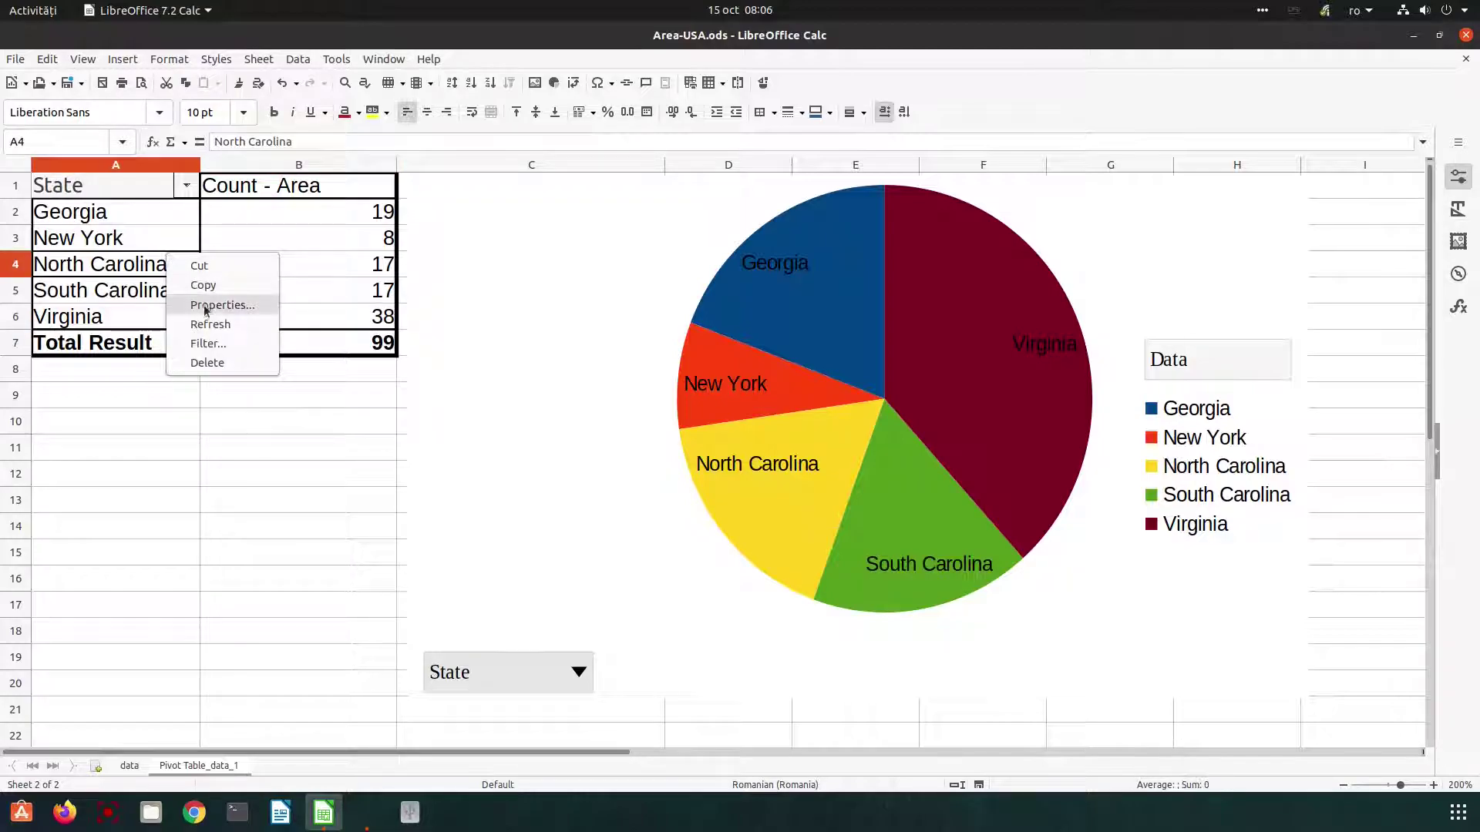
left_click(215, 309)
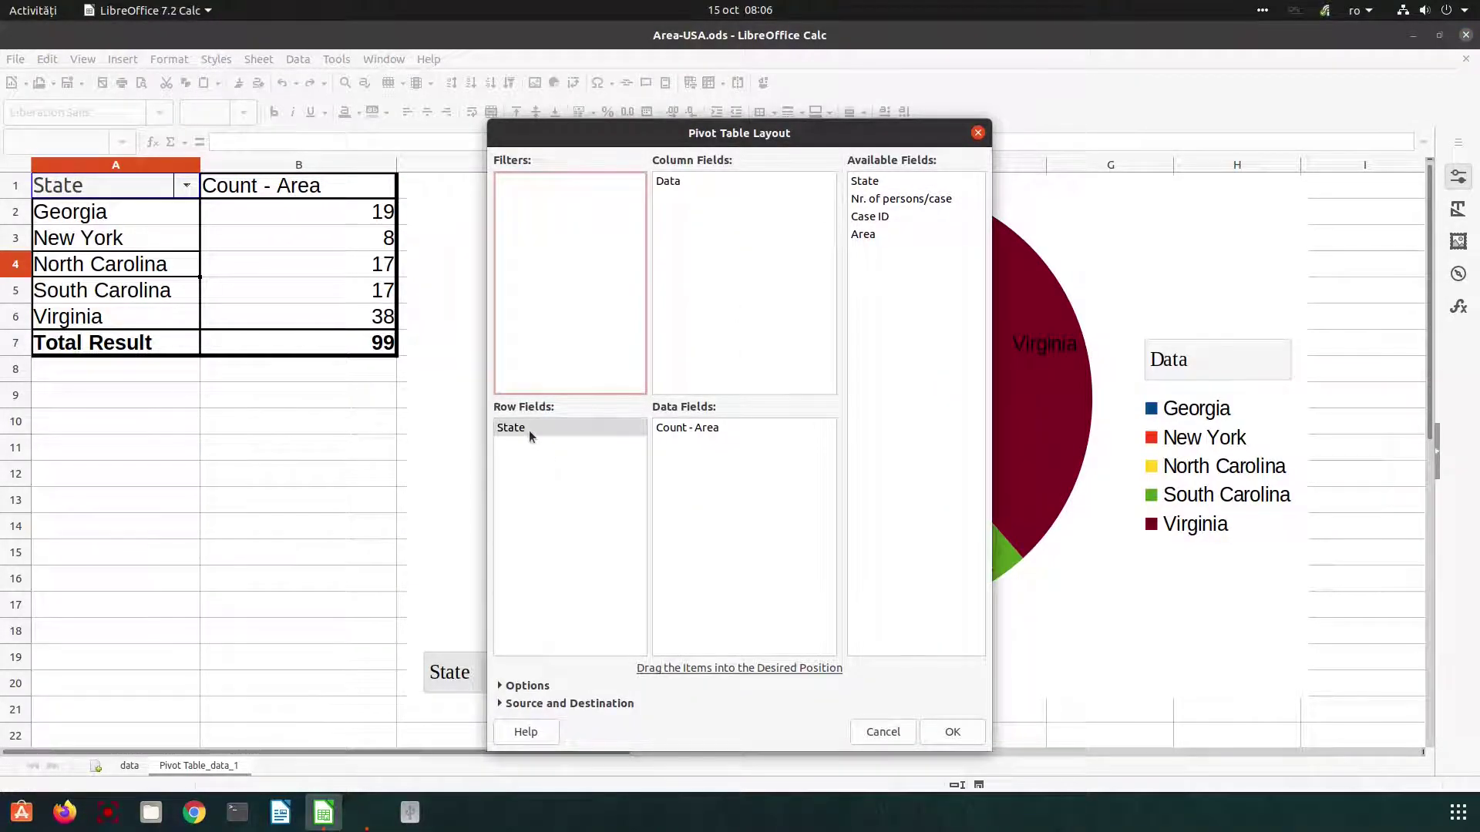
left_click_drag(512, 430, 553, 431)
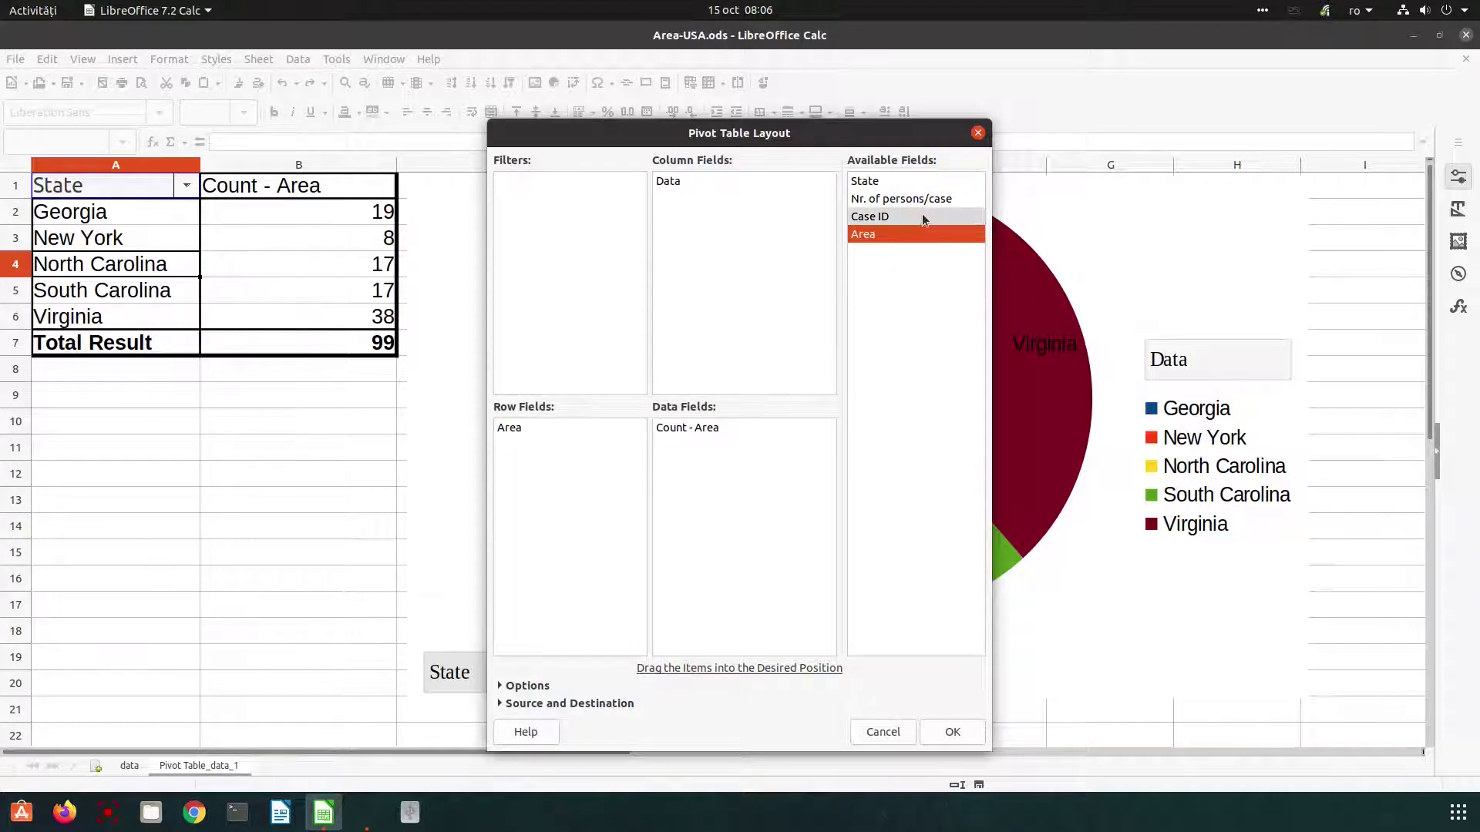
left_click_drag(716, 427, 869, 316)
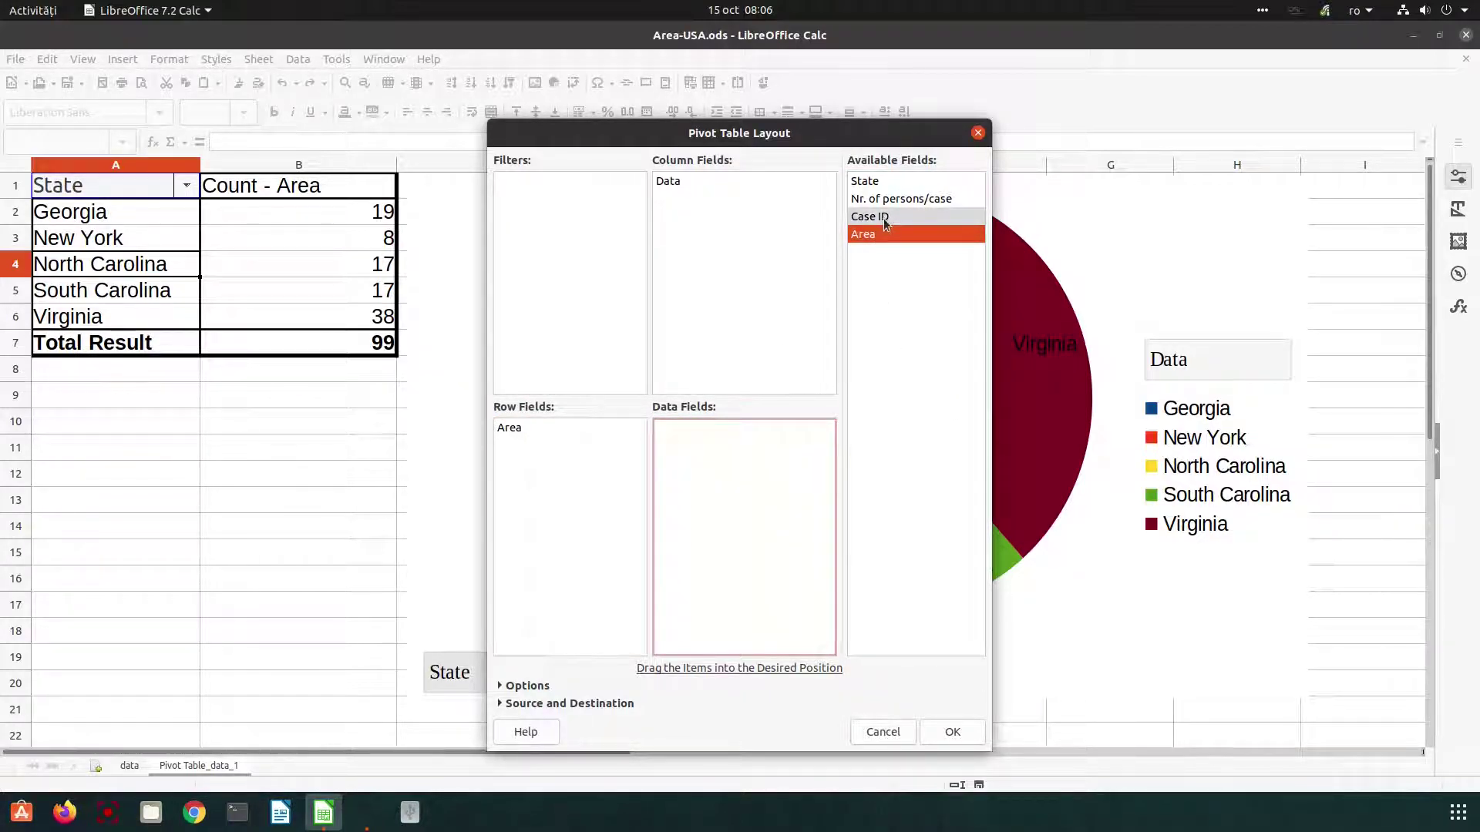
left_click_drag(884, 216, 713, 433)
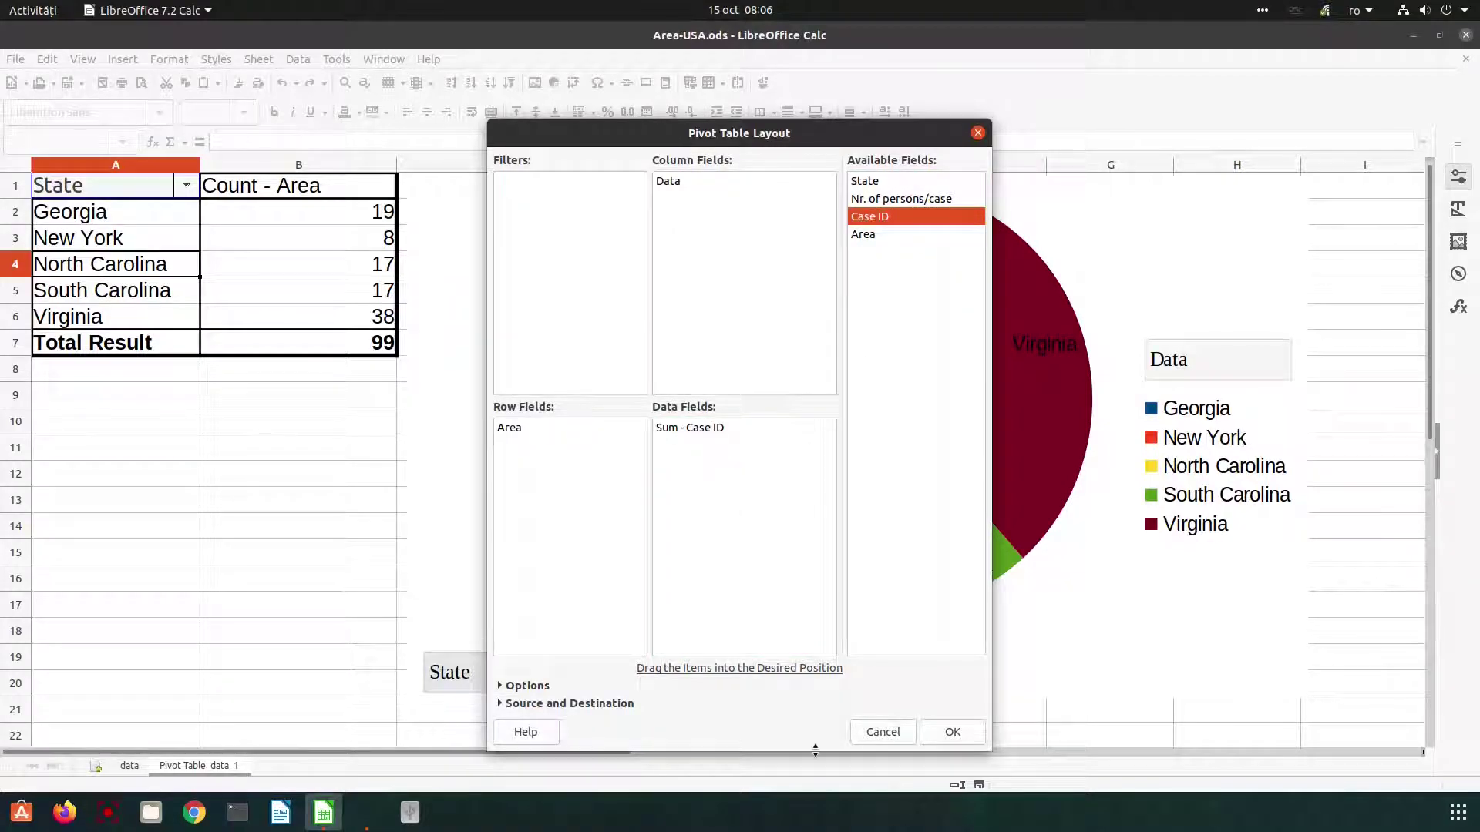
left_click(927, 735)
left_click(241, 269)
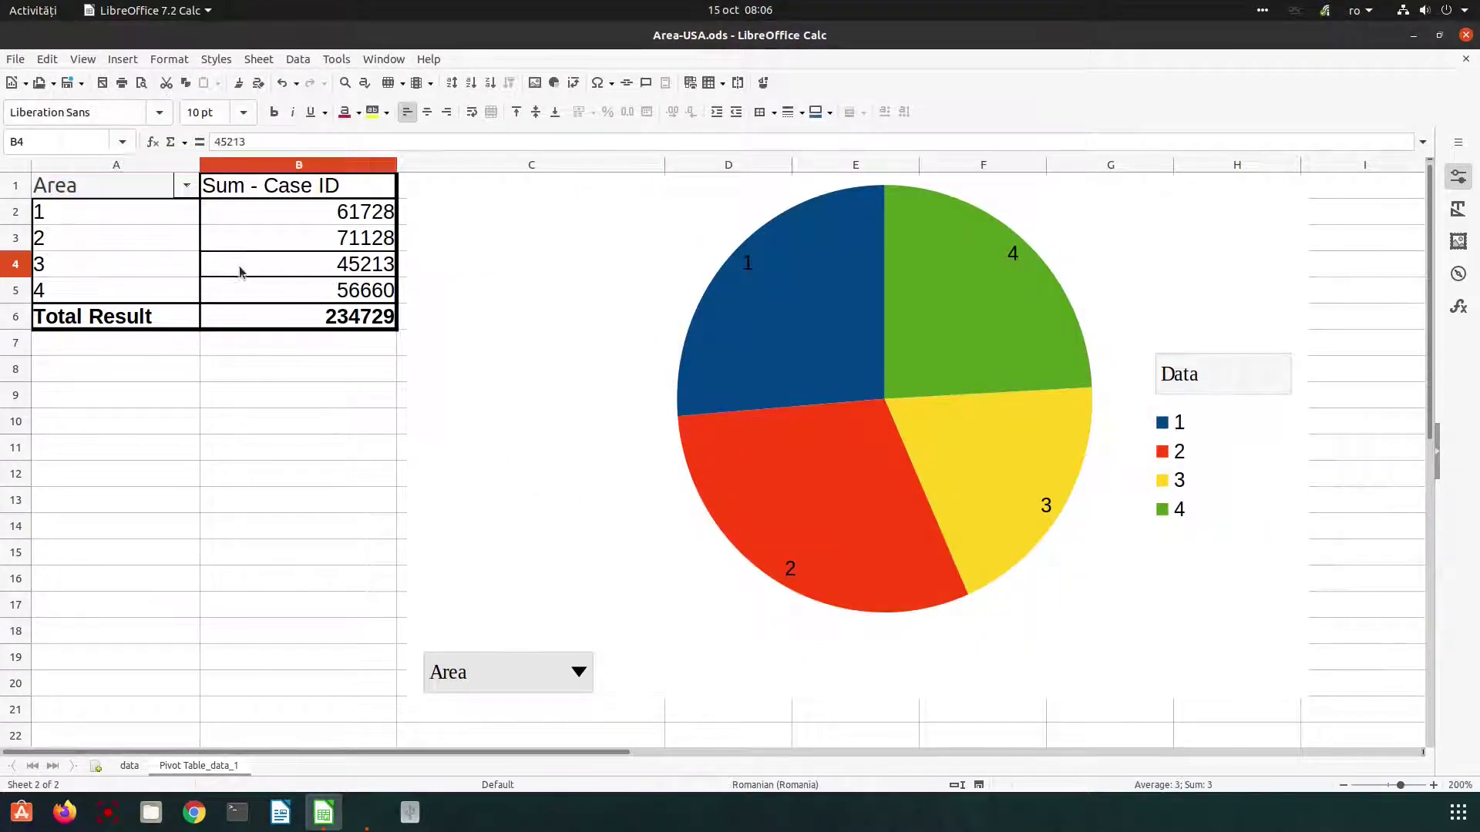
Step: Count Case IDs per Area instead of summing them, then view the data sheet
right_click(301, 289)
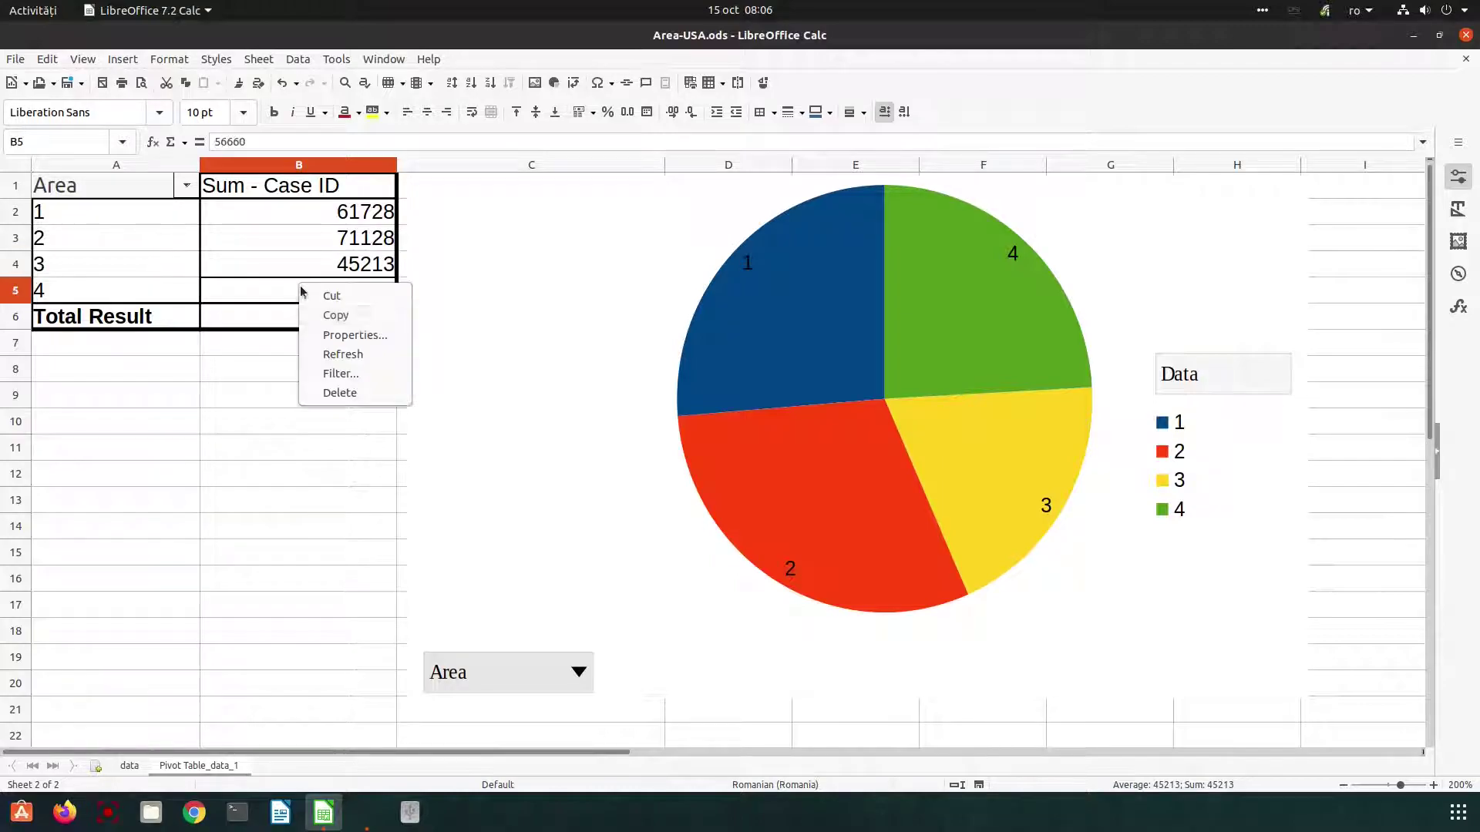
left_click(361, 334)
left_click(684, 430)
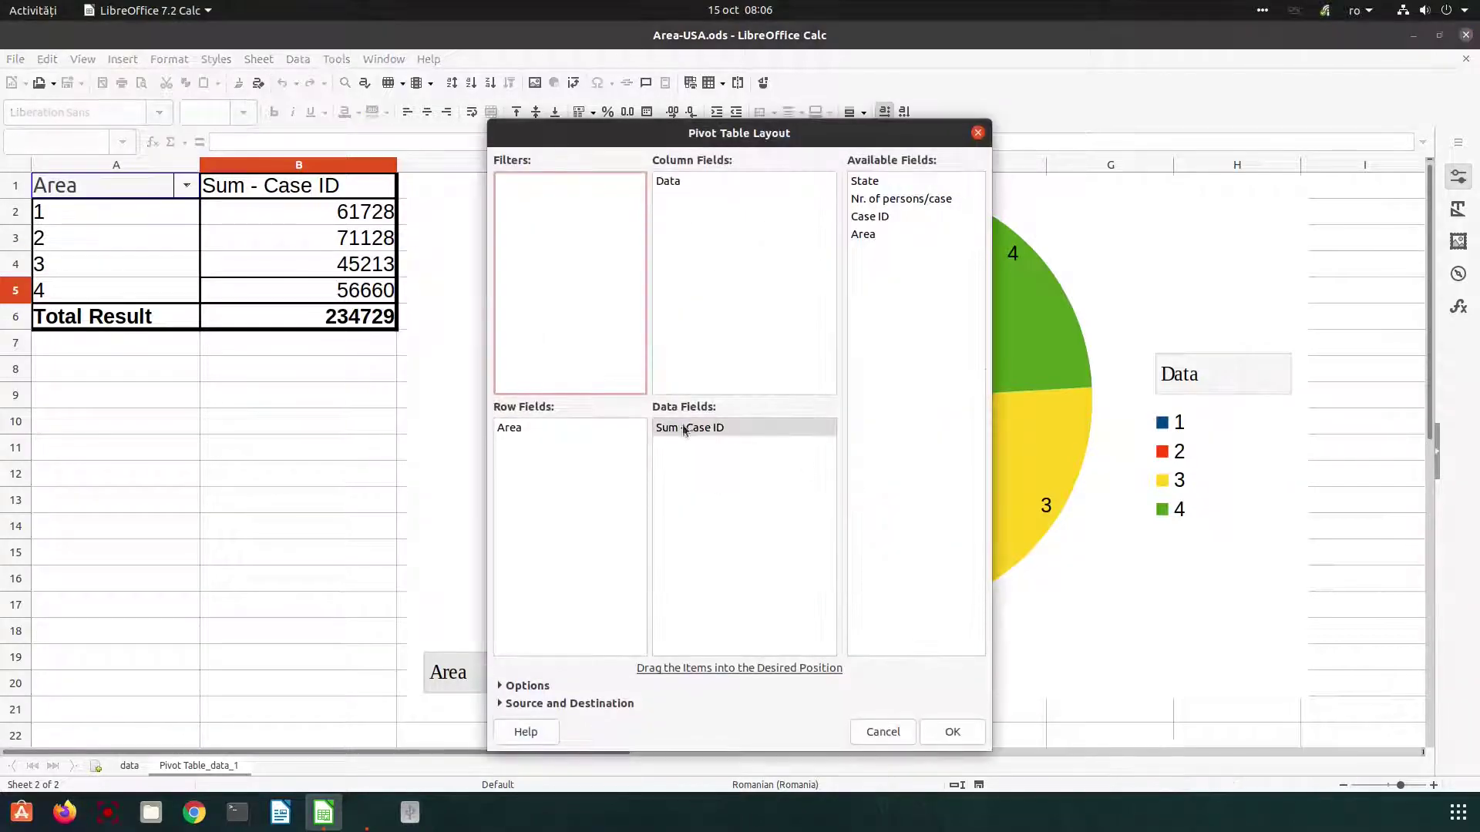
double_click(693, 430)
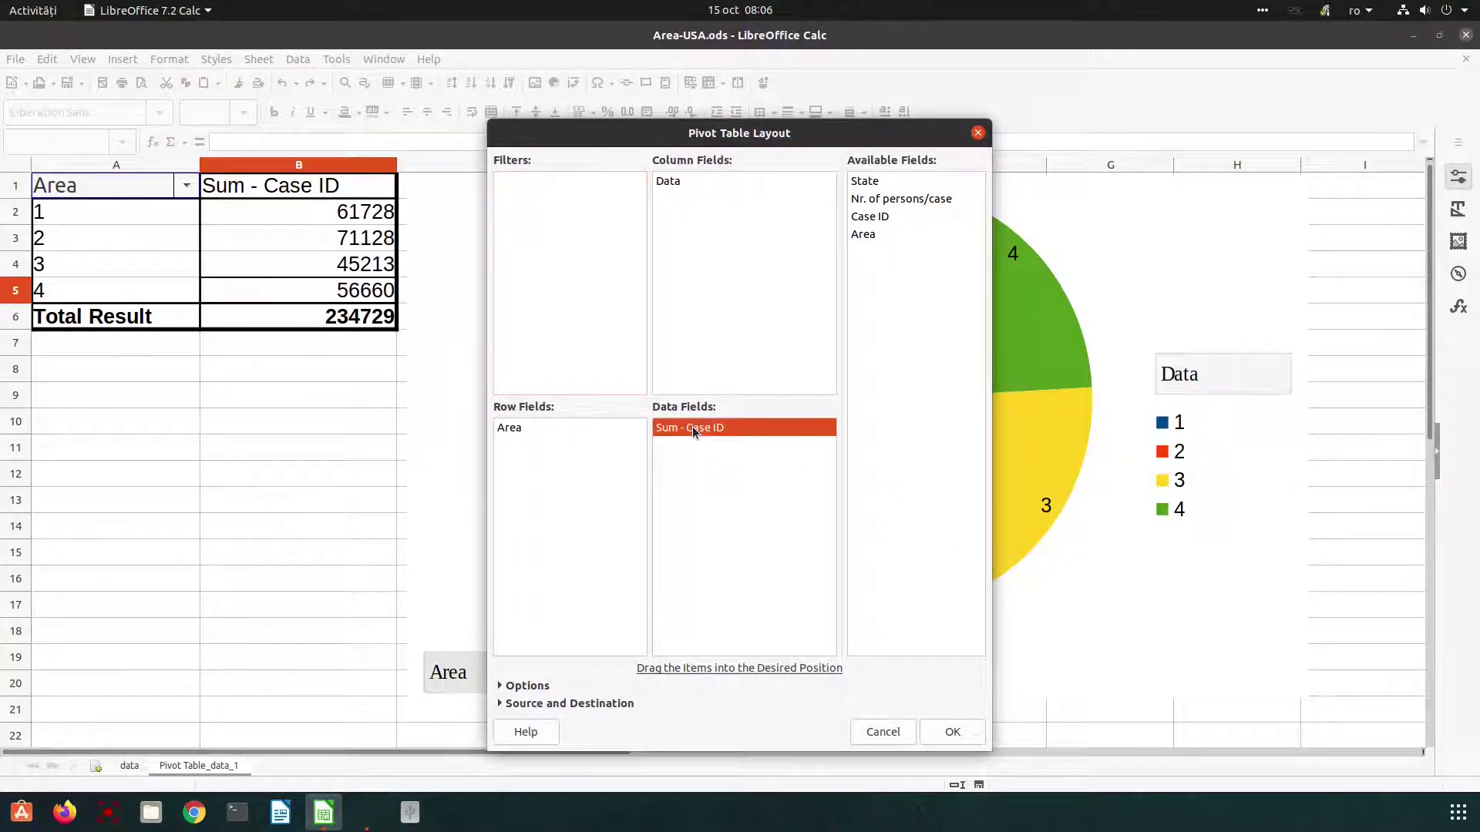
left_click(725, 389)
left_click(804, 598)
left_click(951, 731)
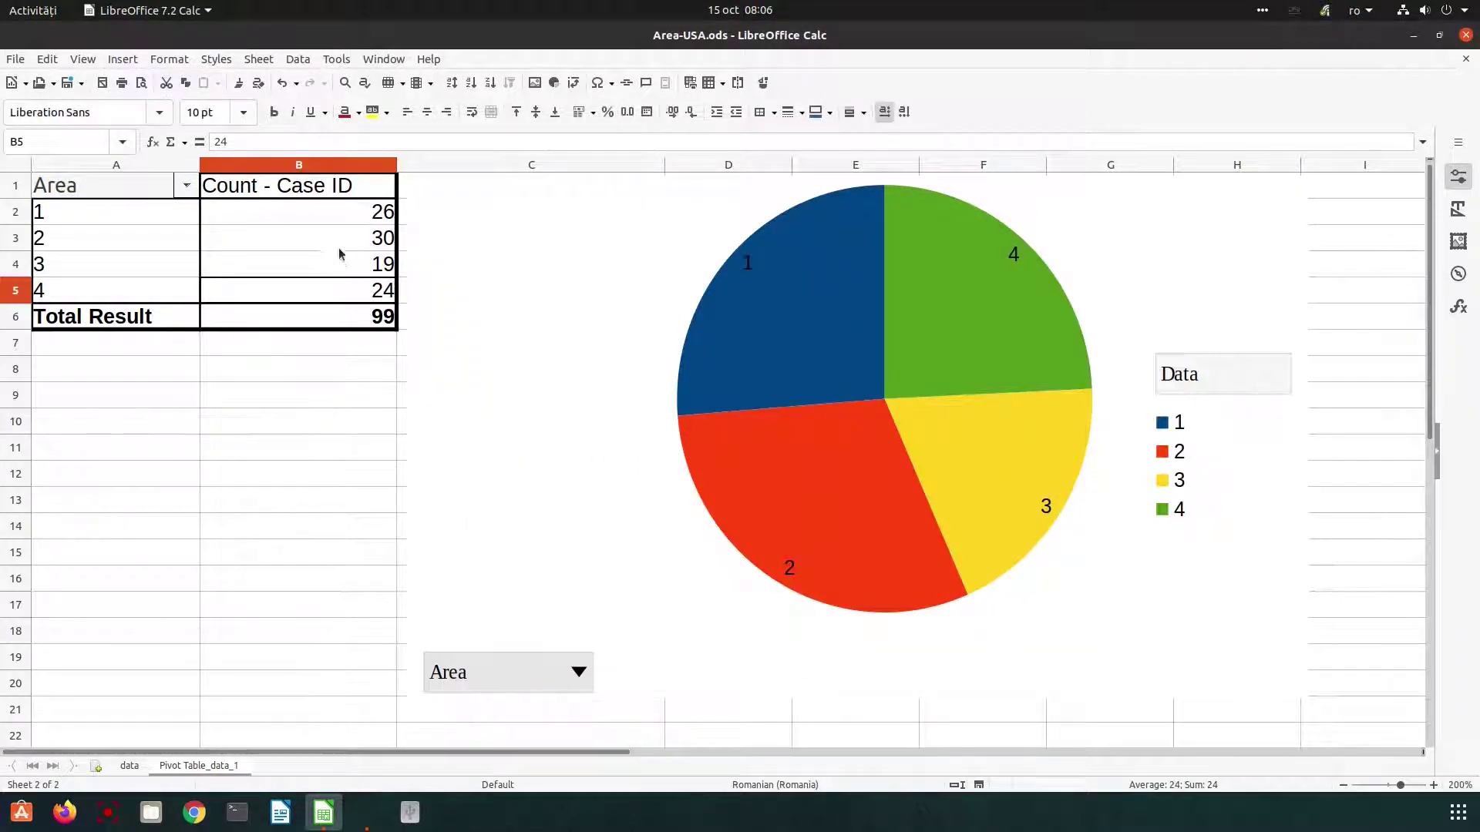
left_click(346, 223)
left_click(352, 269)
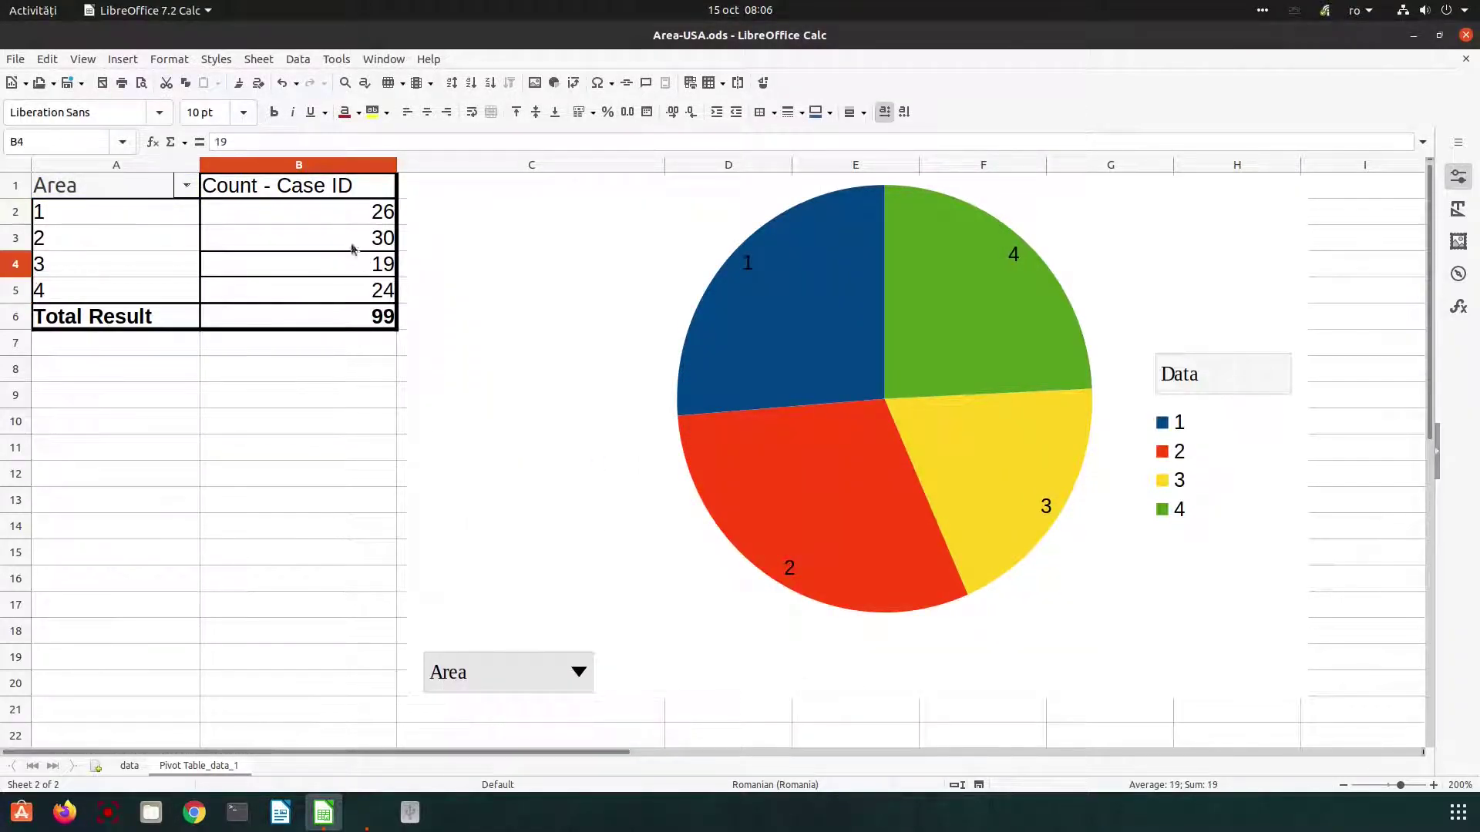
left_click(142, 216)
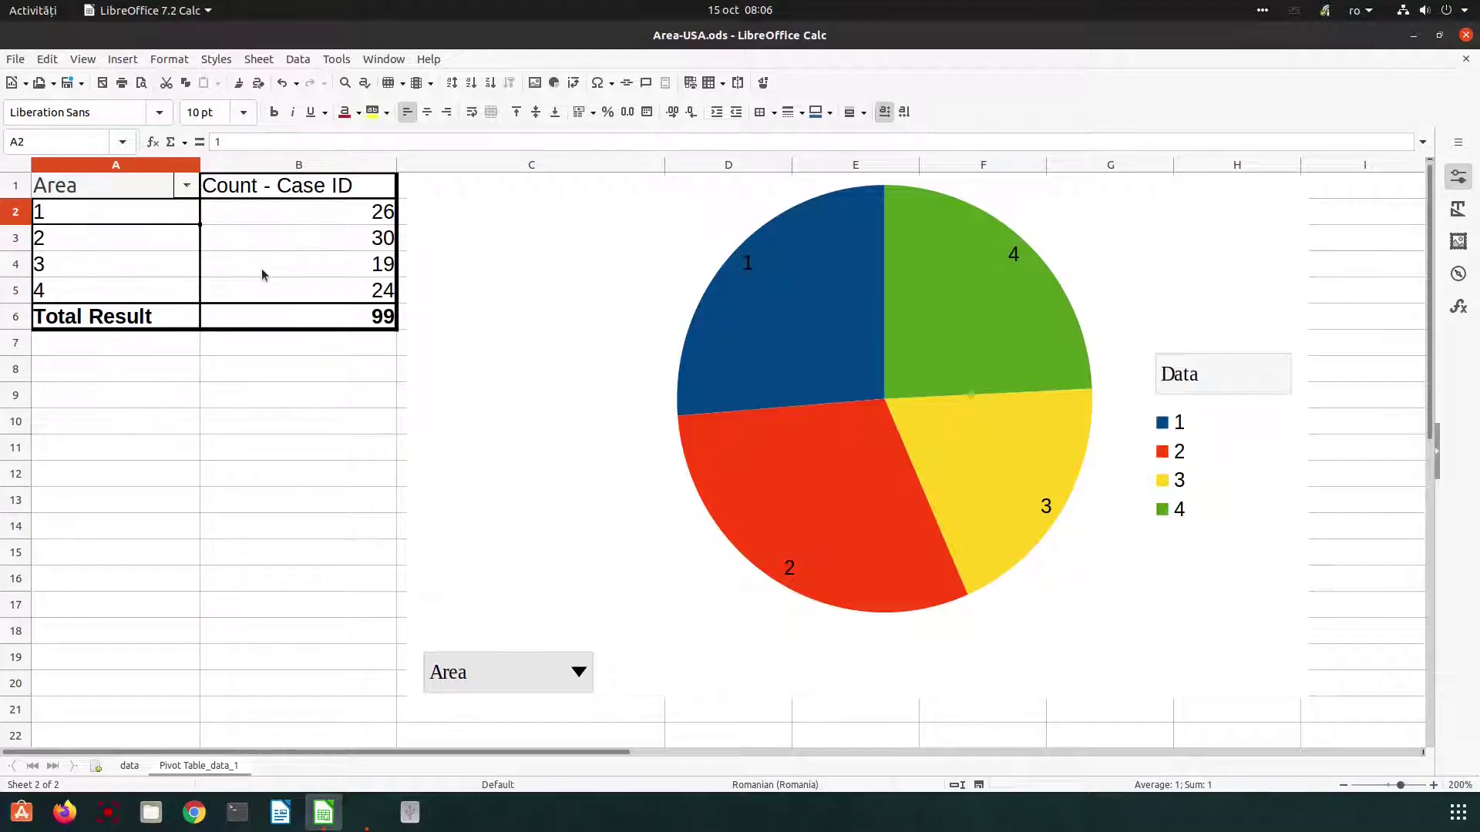
left_click_drag(155, 242, 287, 251)
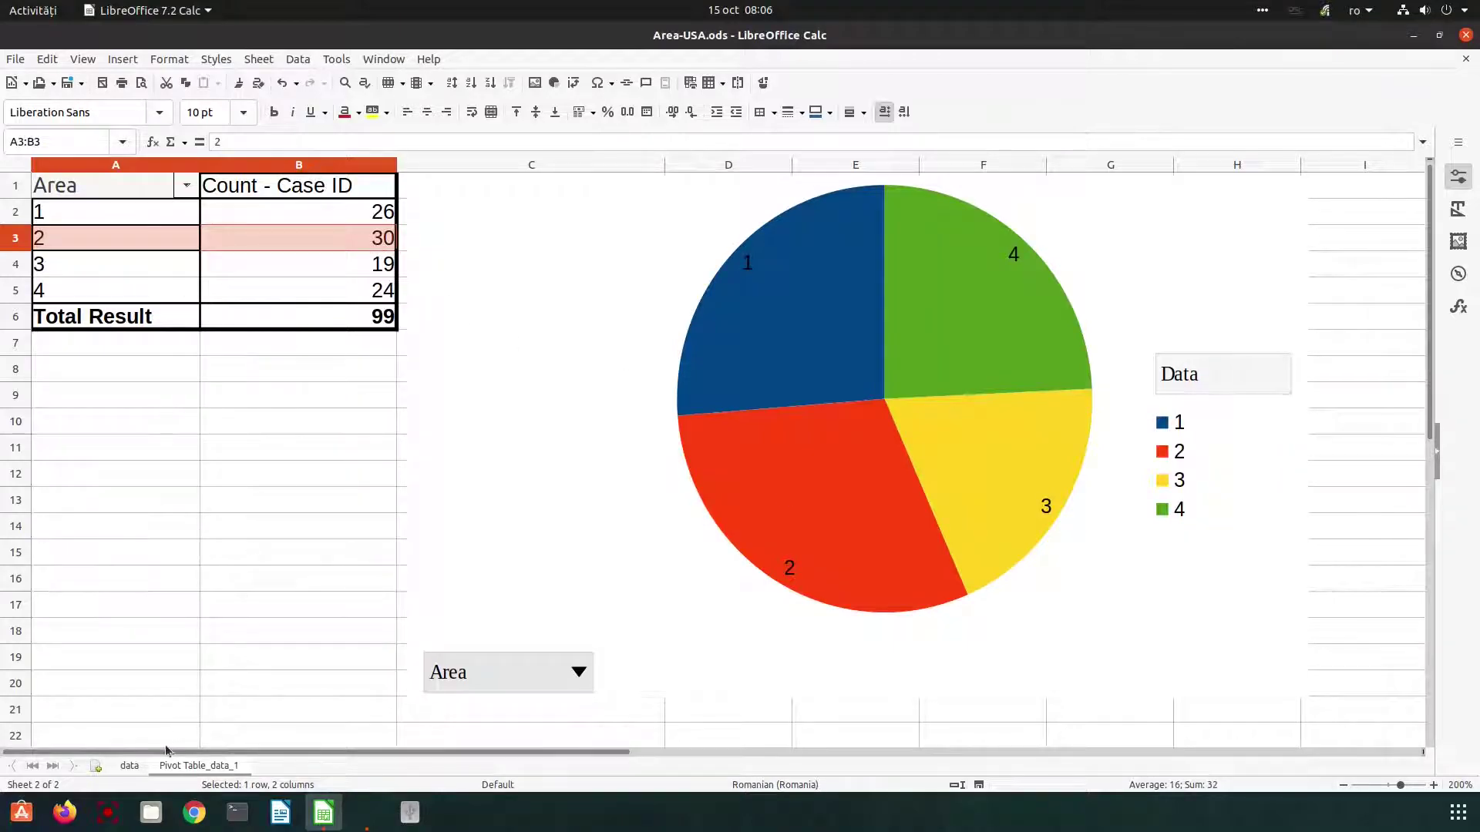
left_click(133, 766)
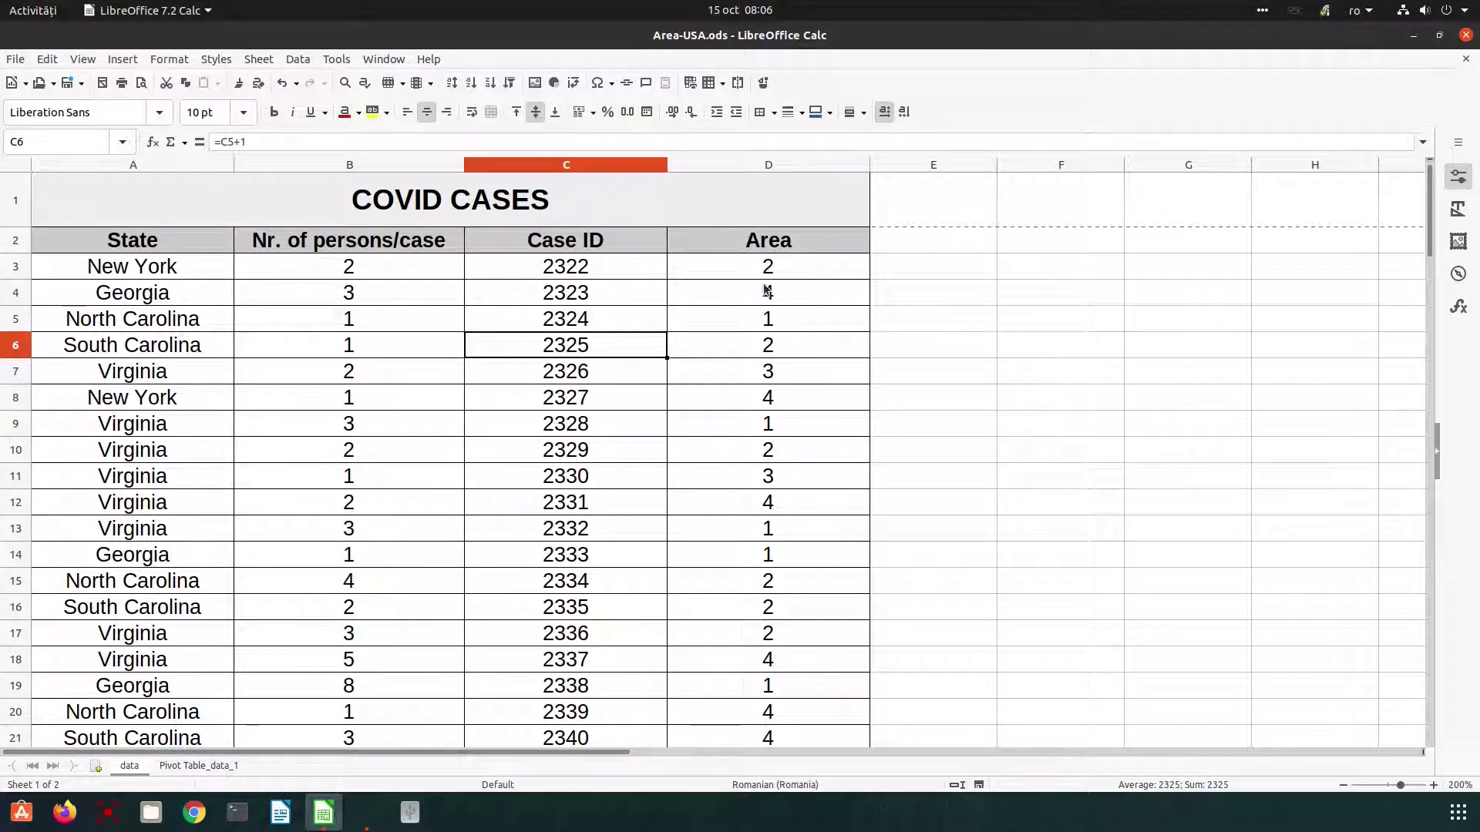
Step: Go back to the Pivot Table_data_1 sheet tab
left_click(200, 767)
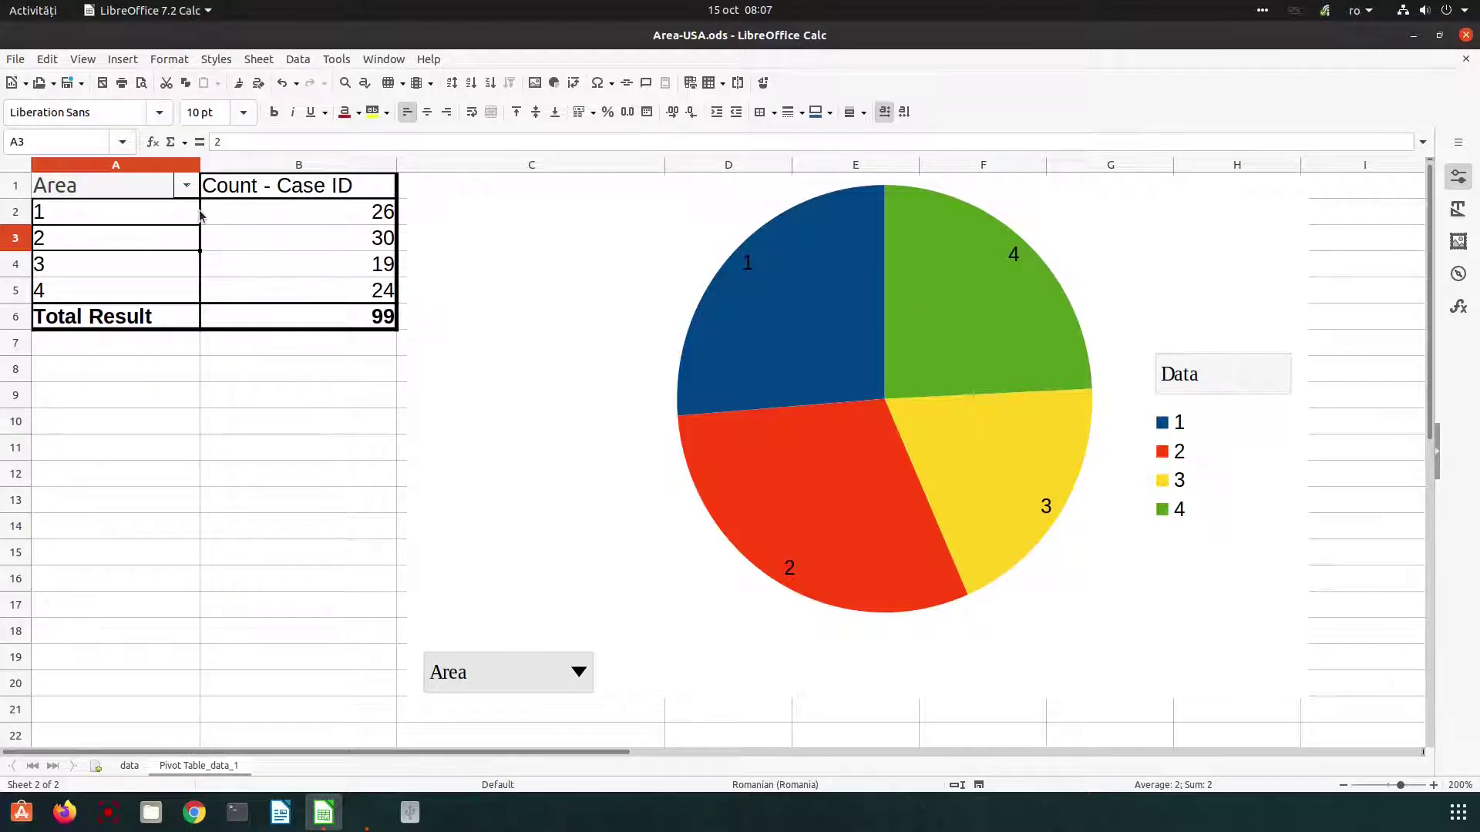
Step: Output the pivot table to a new sheet, keeping the original pivot and chart
right_click(224, 232)
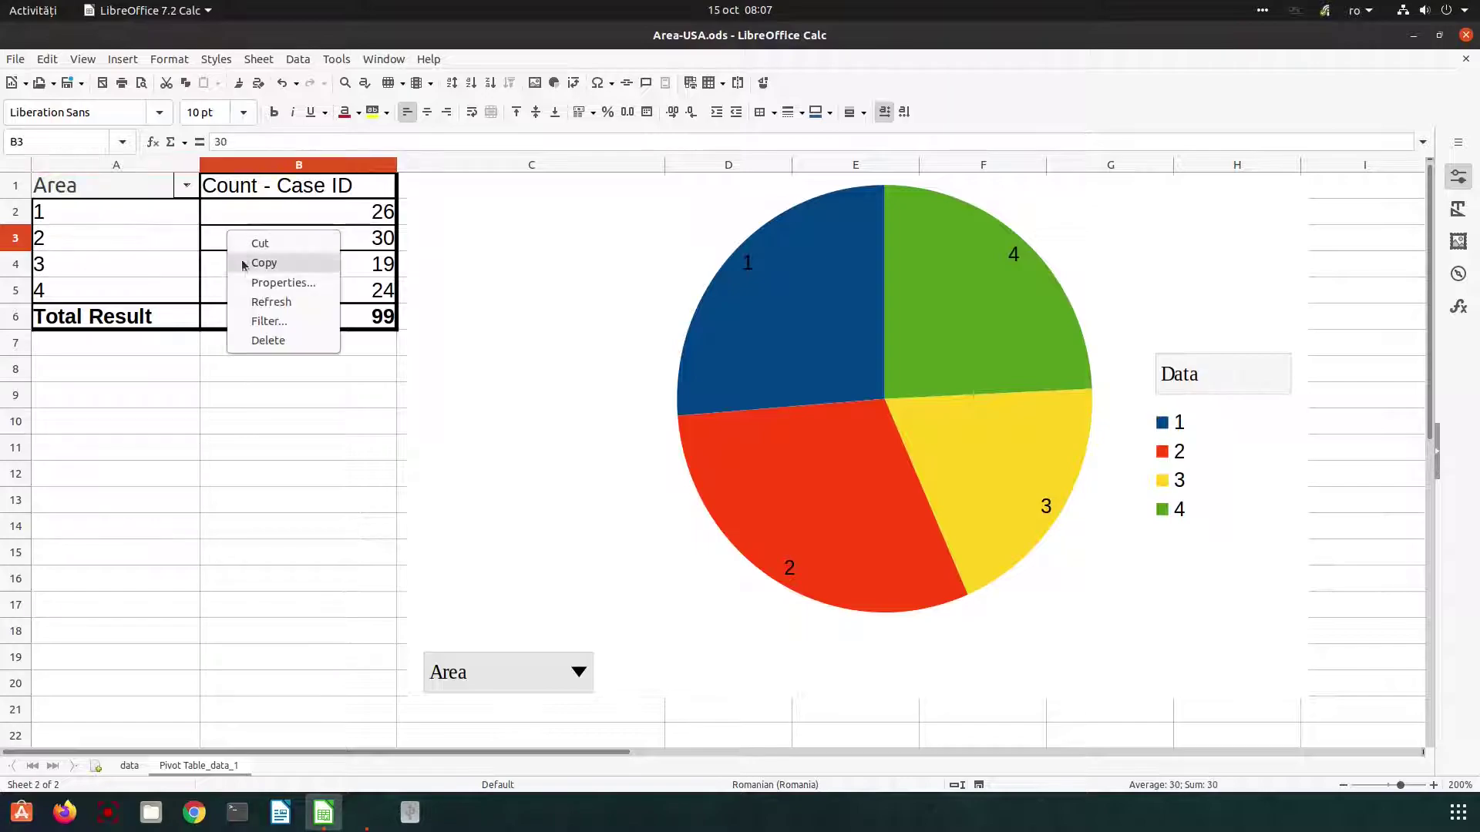
left_click(249, 284)
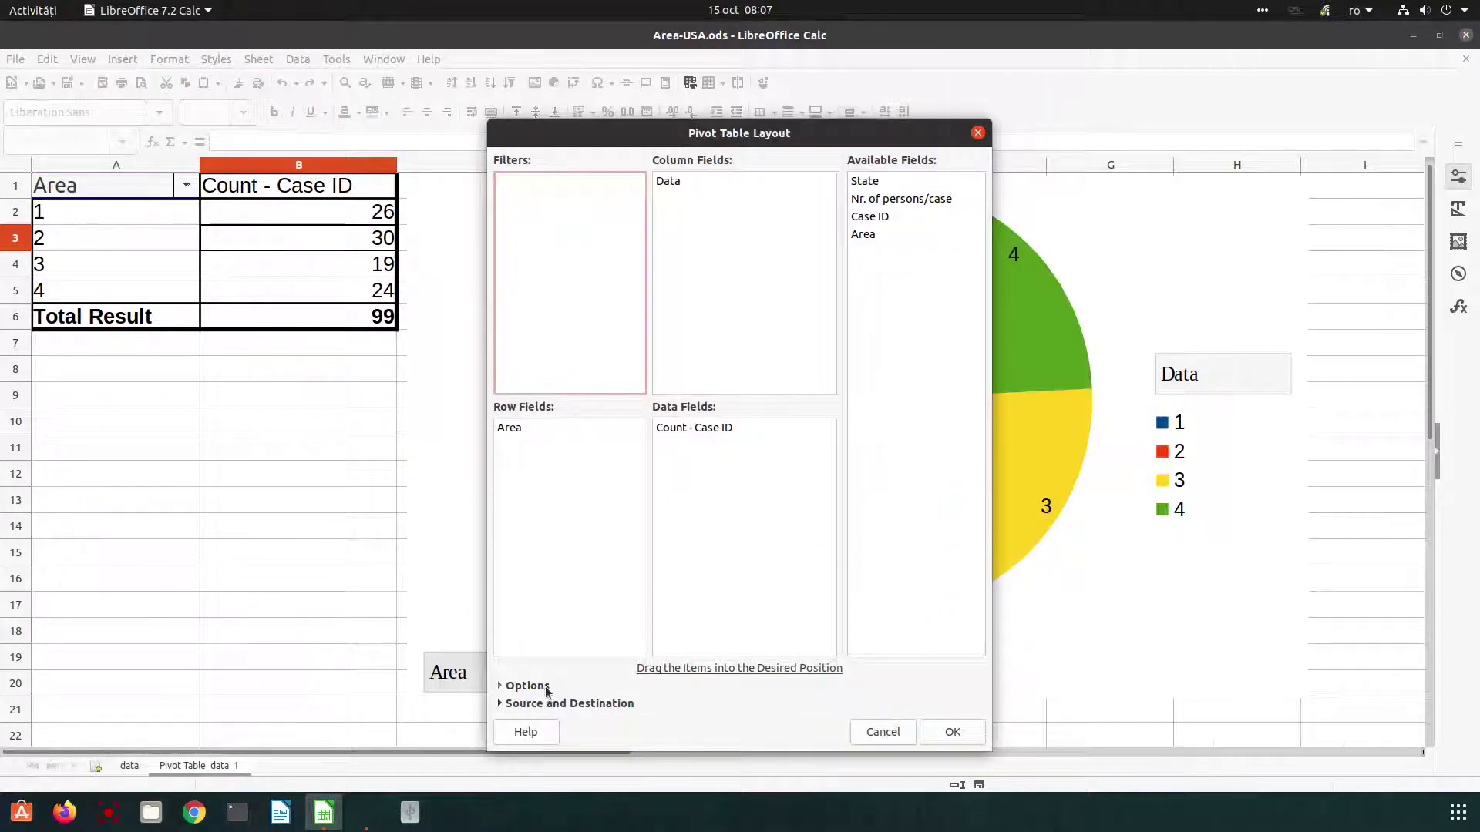
left_click(531, 686)
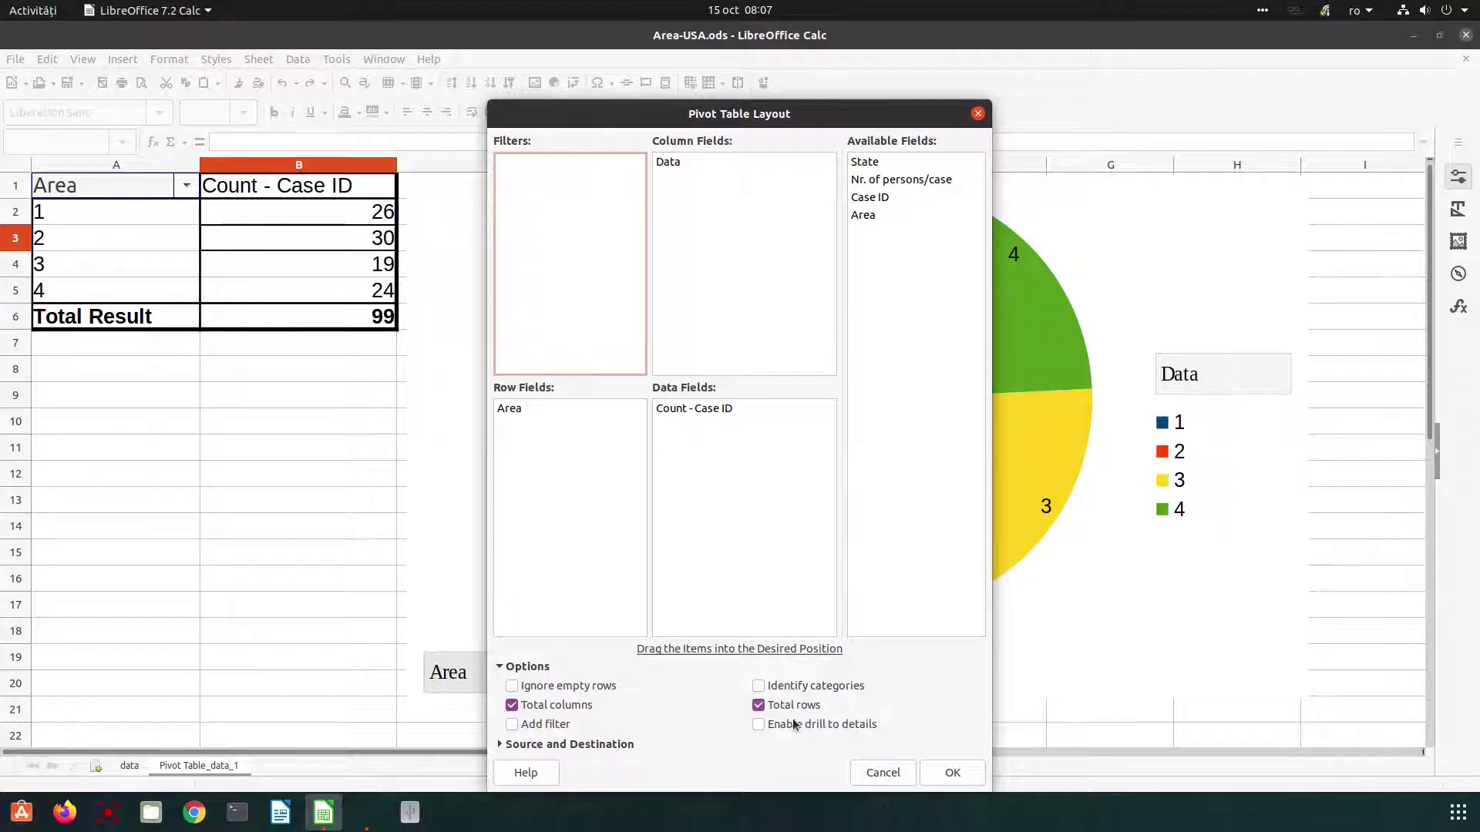
left_click(540, 668)
left_click(558, 686)
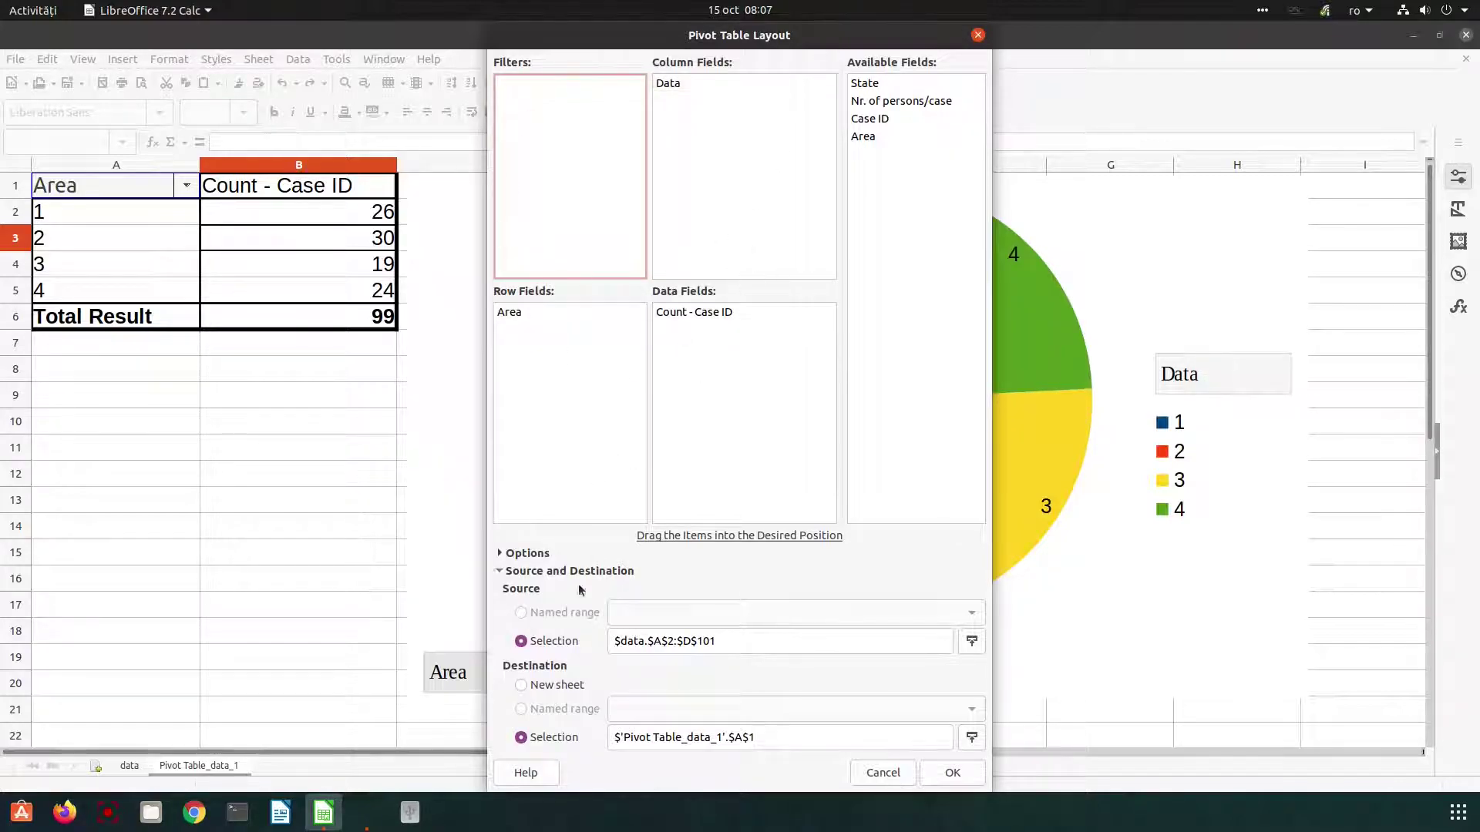
left_click(570, 687)
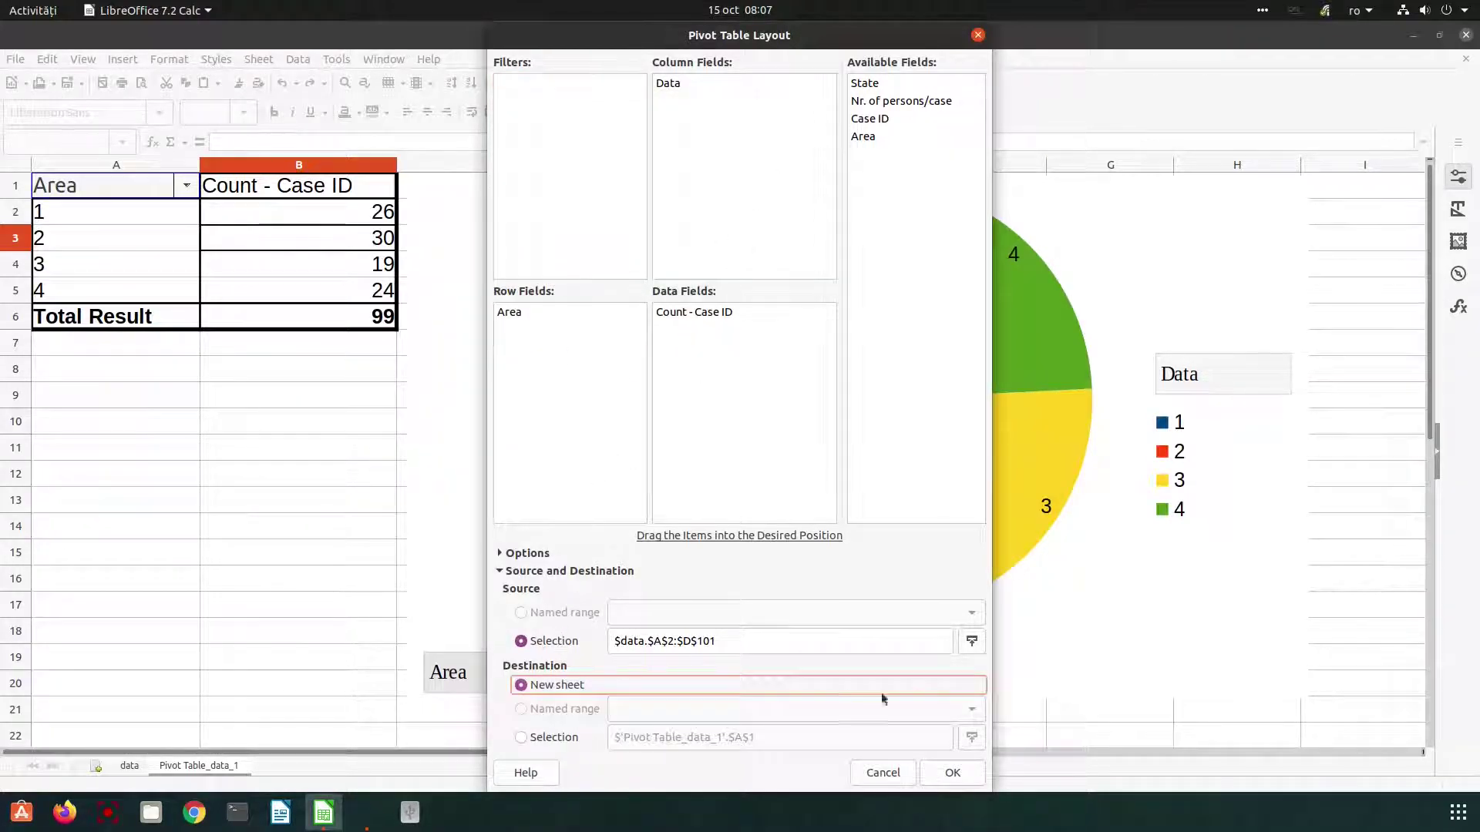
left_click(952, 772)
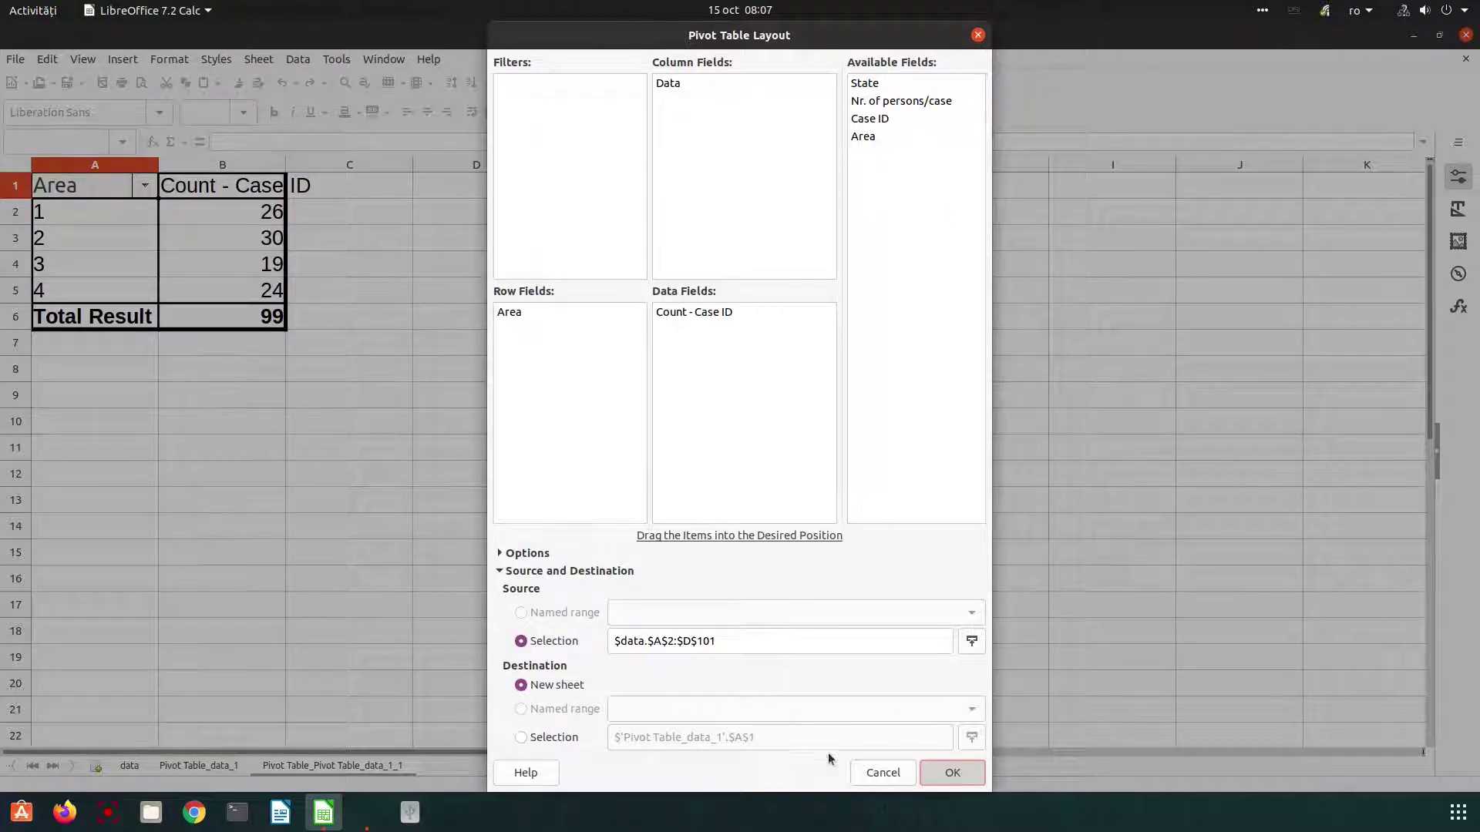
key("Return")
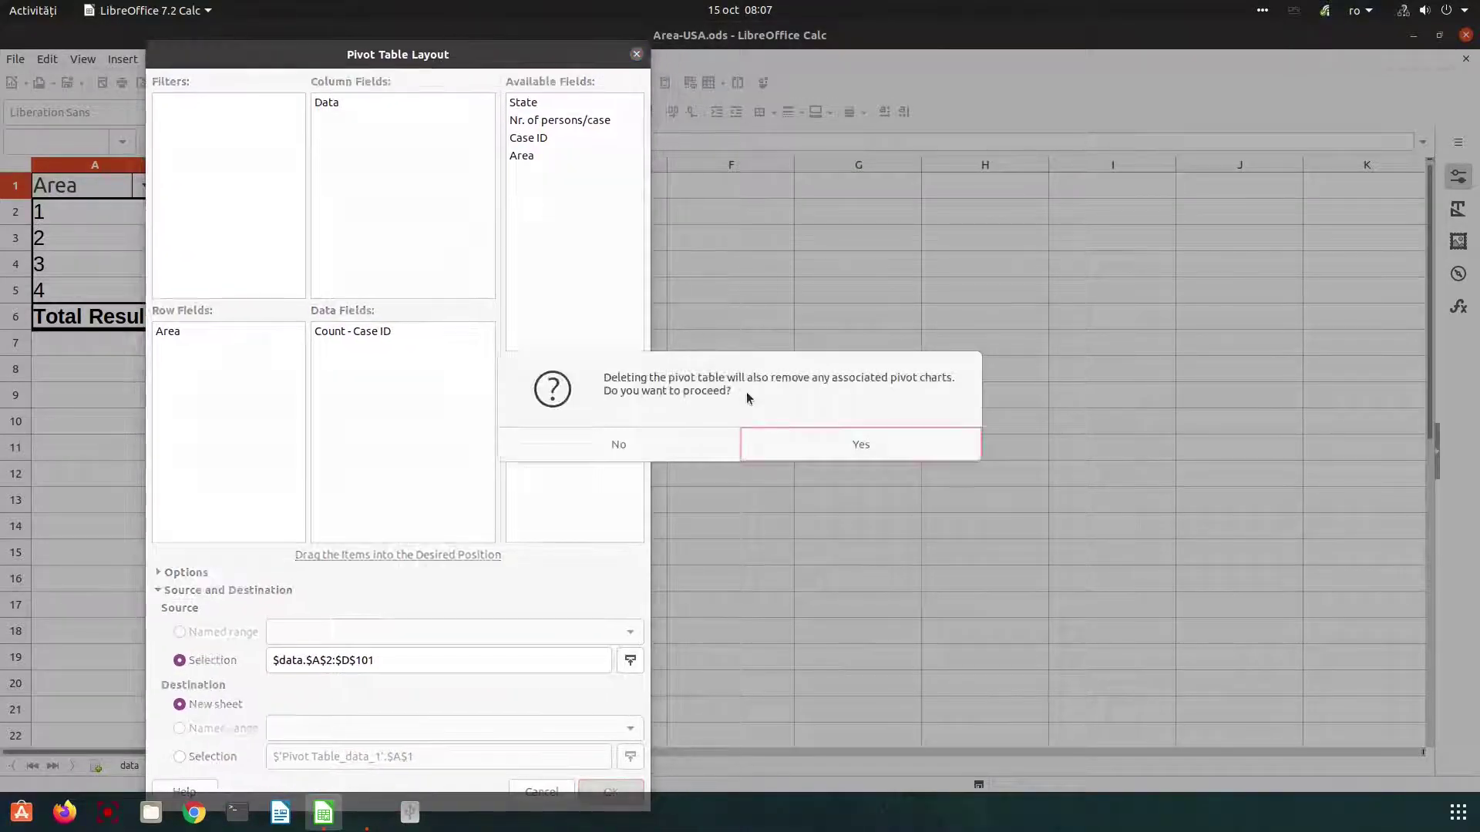
left_click(719, 440)
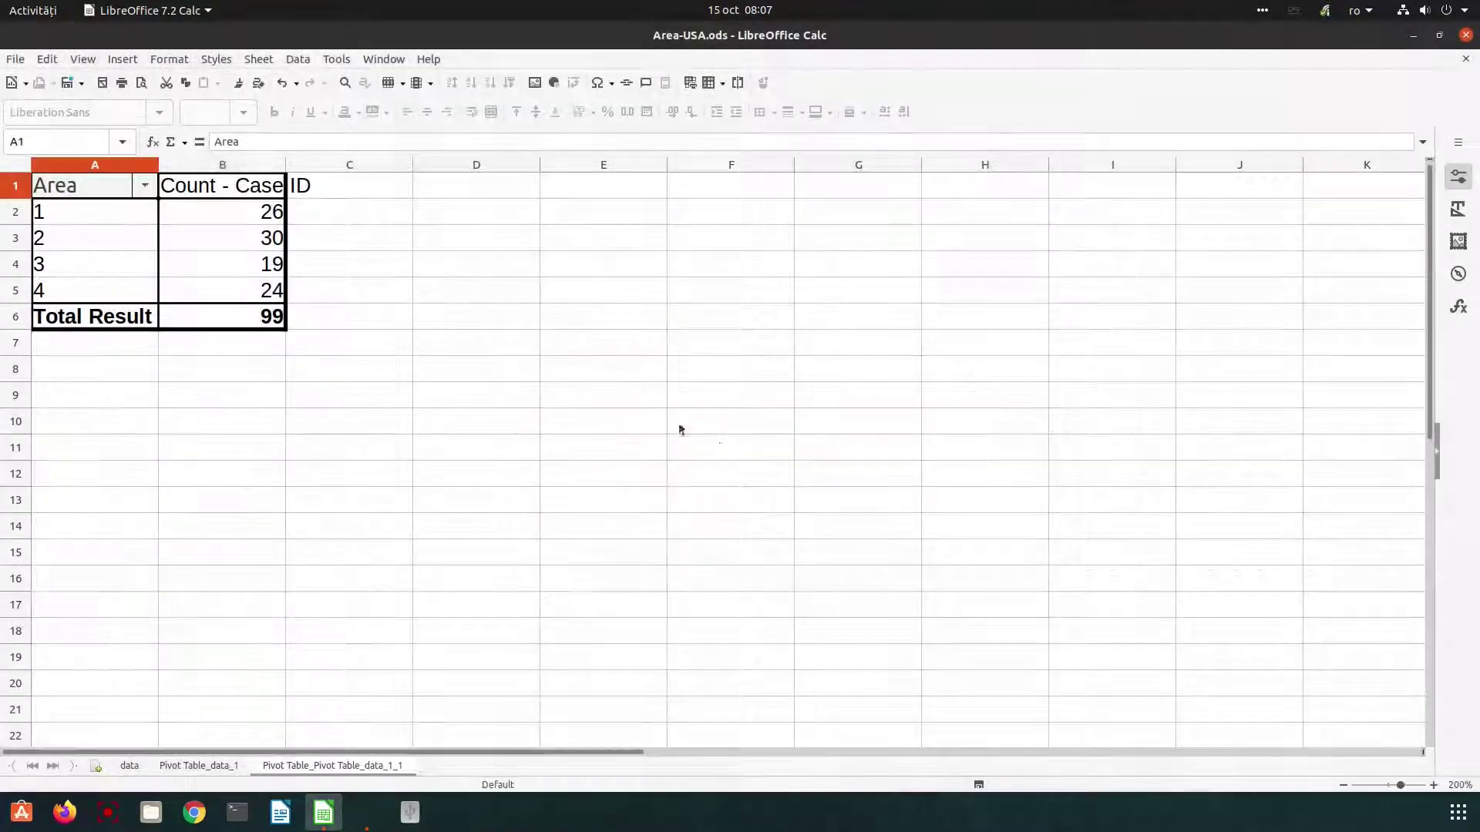
left_click(399, 299)
Step: Return to Pivot Table_data_1 and view the About LibreOffice version information
left_click(228, 767)
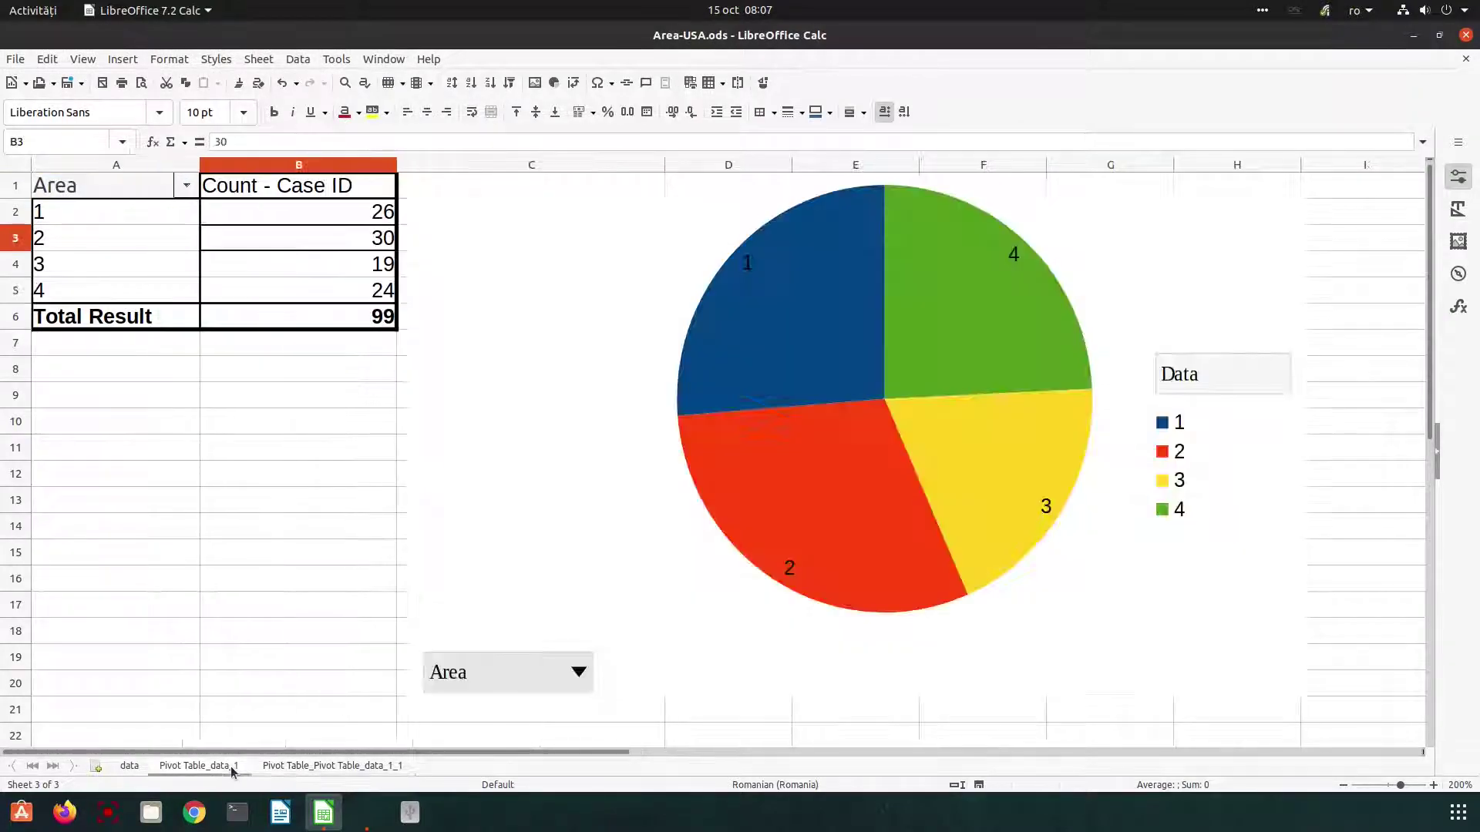
left_click(310, 301)
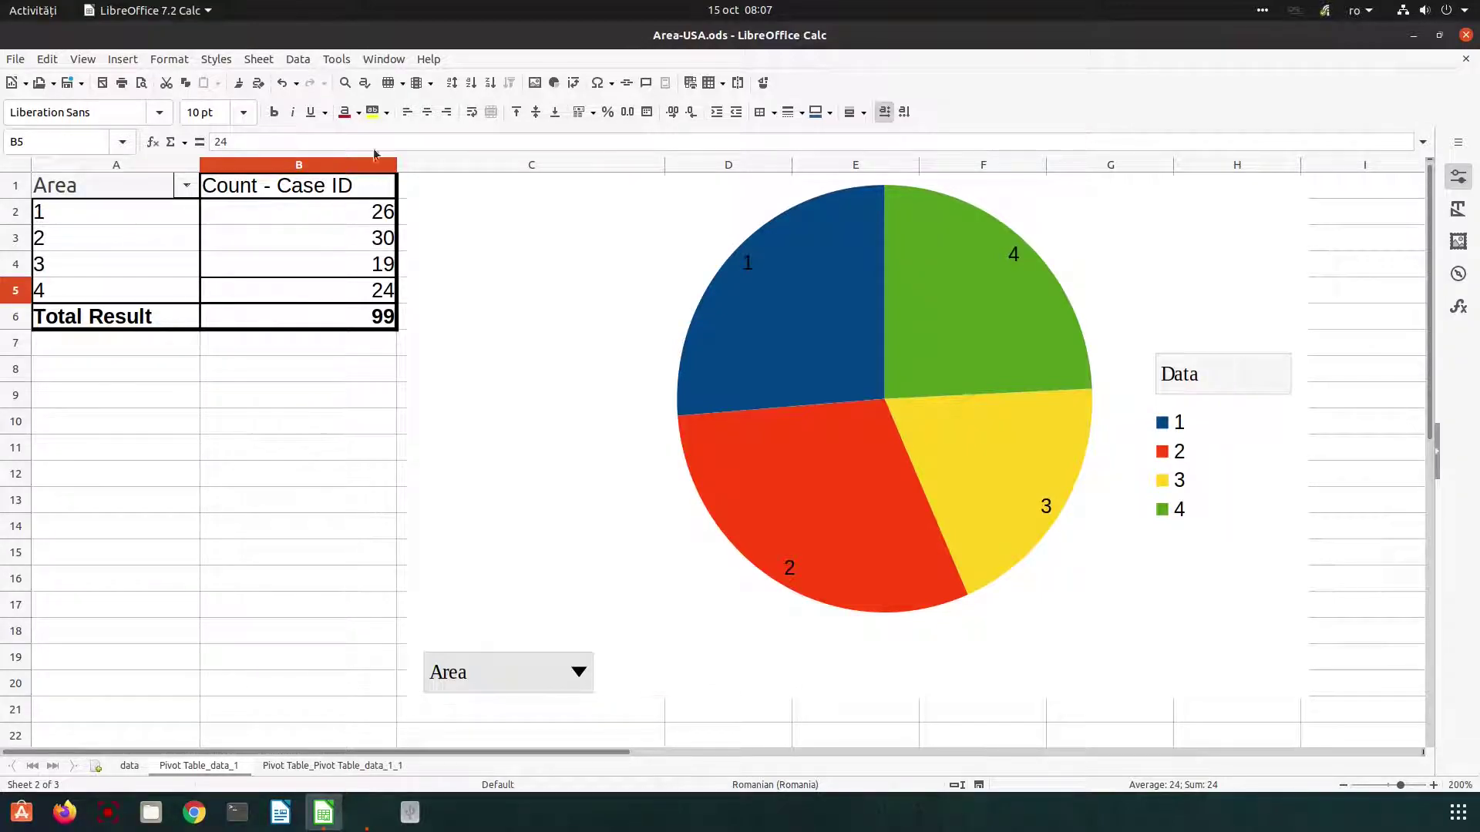
left_click(433, 61)
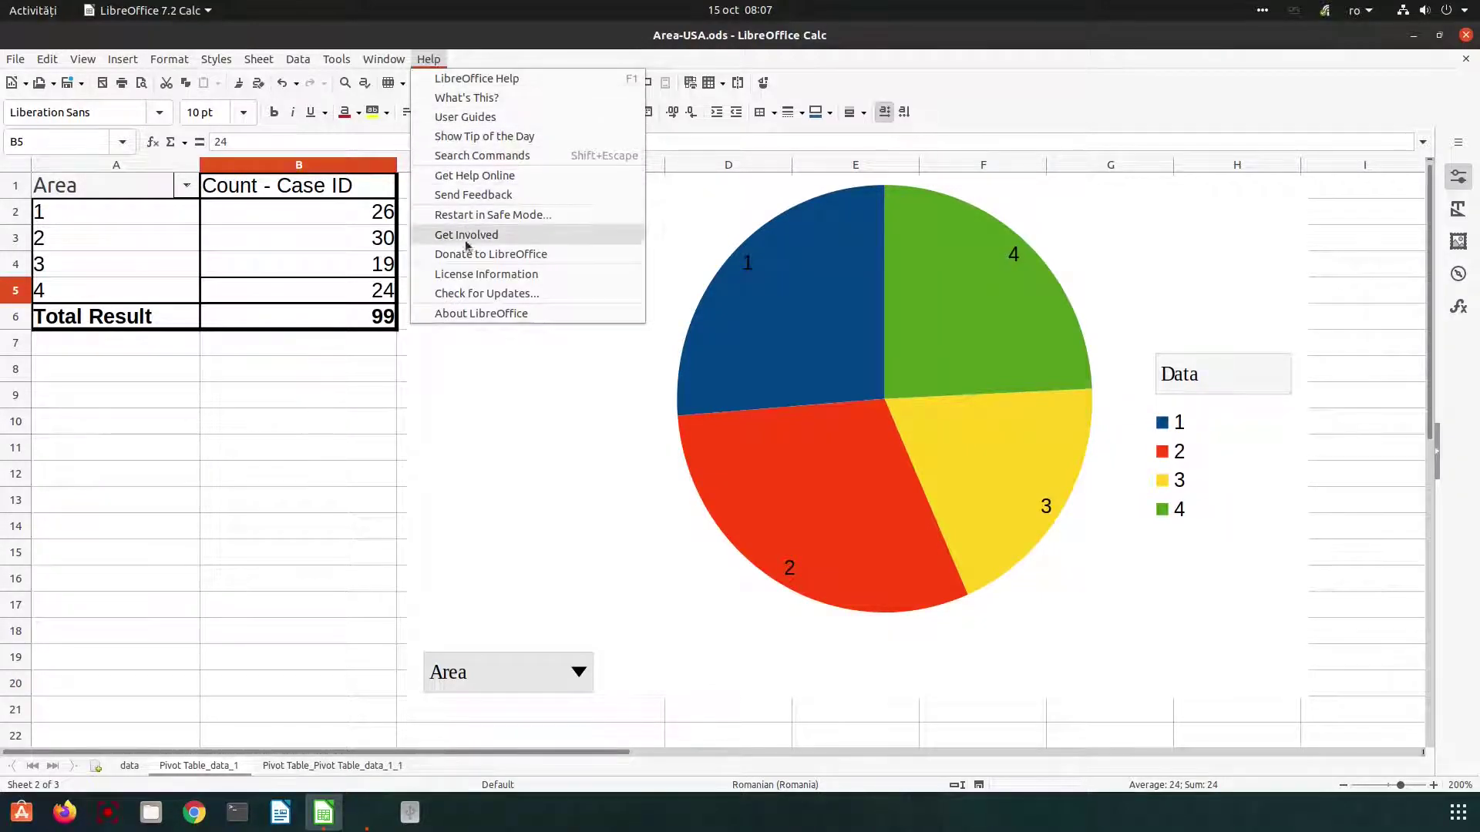
left_click(478, 312)
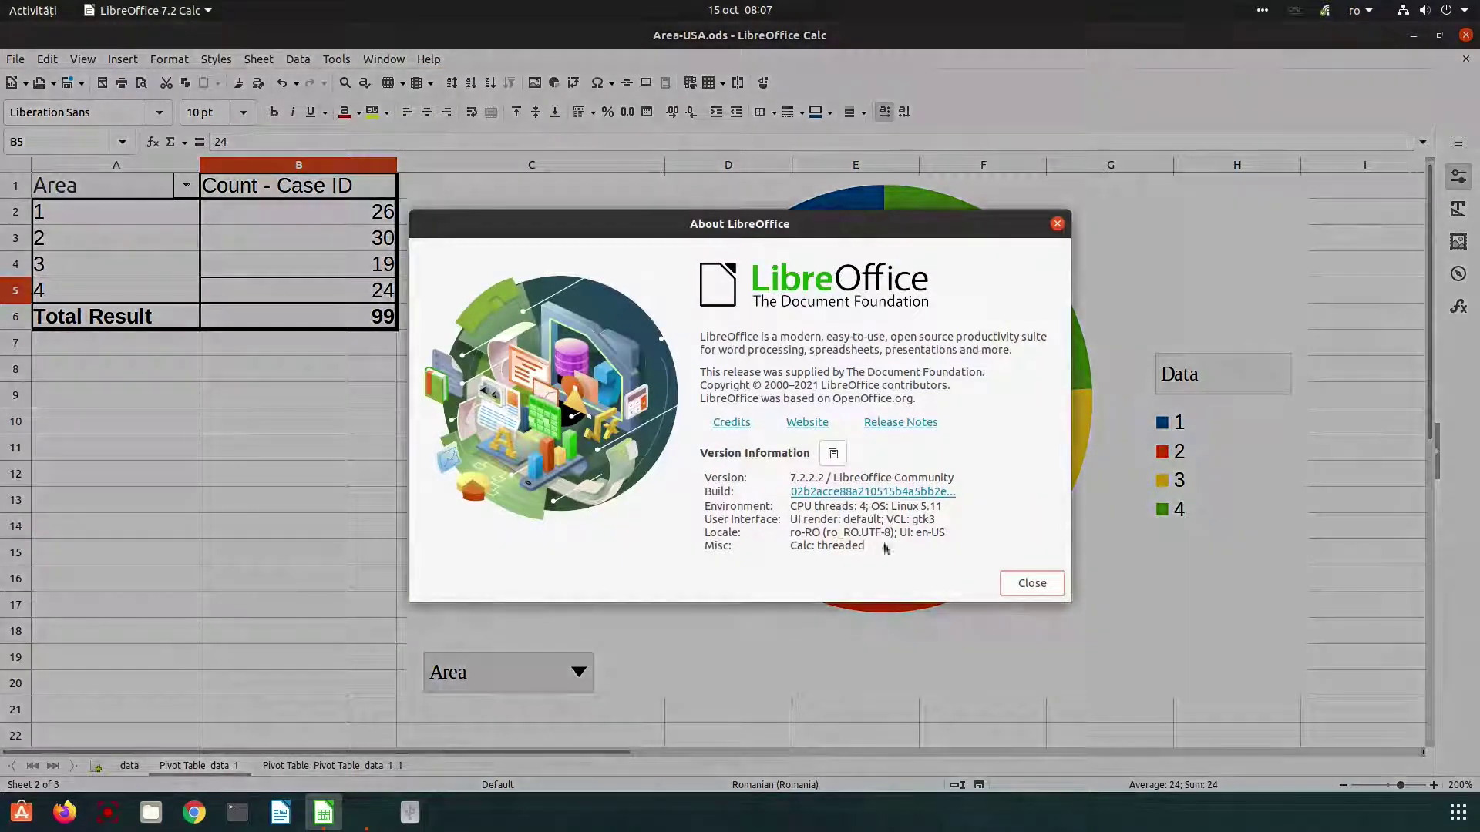